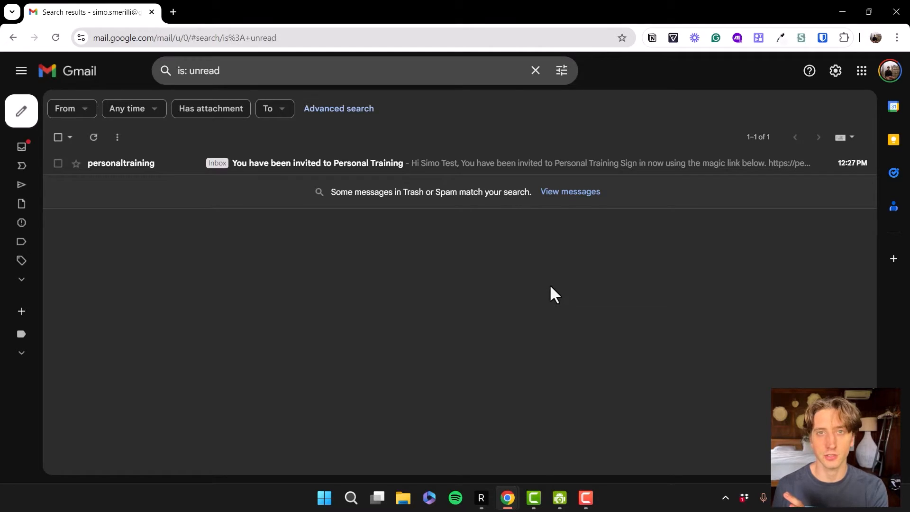
Open the Personal Training invitation email and sign in to the app through its magic link.
click(388, 163)
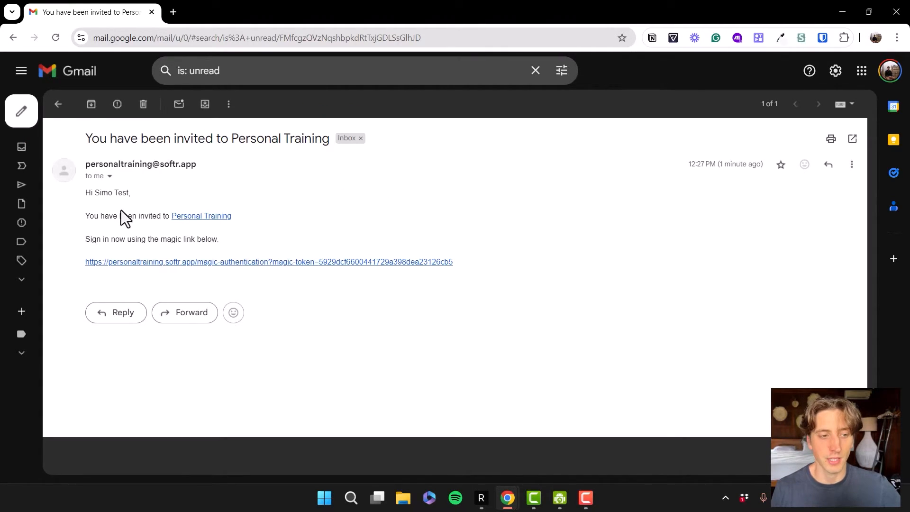
drag(161, 239, 252, 247)
click(247, 242)
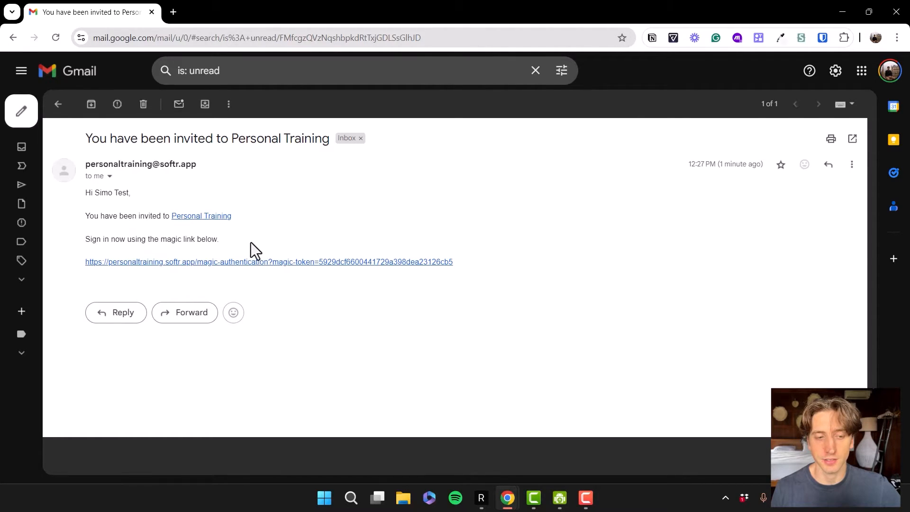
click(276, 263)
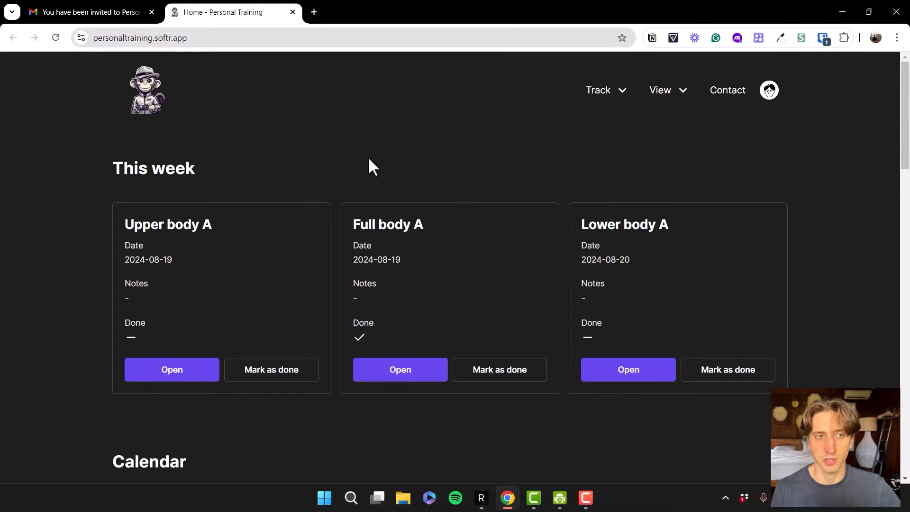
Review the home page's This week sessions, monthly calendar and chart of training sessions completed by month.
scroll(364, 148, down, 1)
drag(125, 165, 236, 167)
click(237, 166)
scroll(412, 227, down, 10)
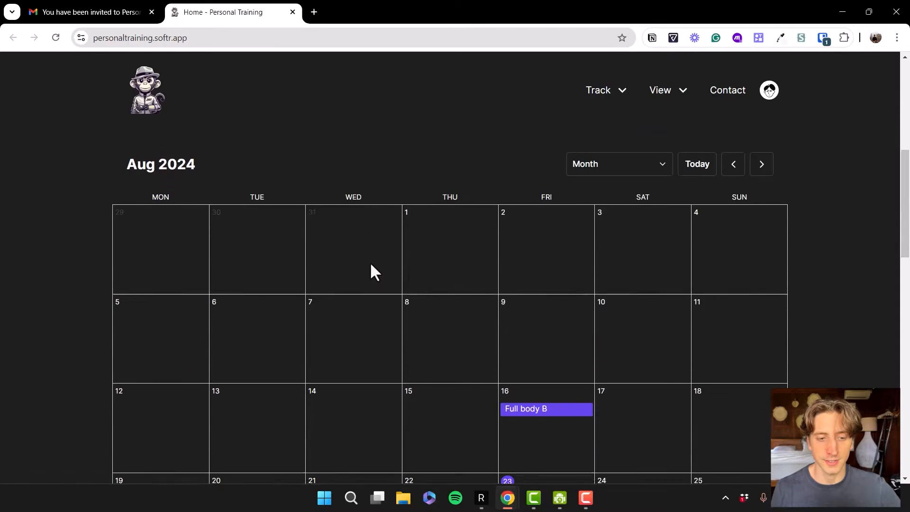
scroll(185, 256, down, 5)
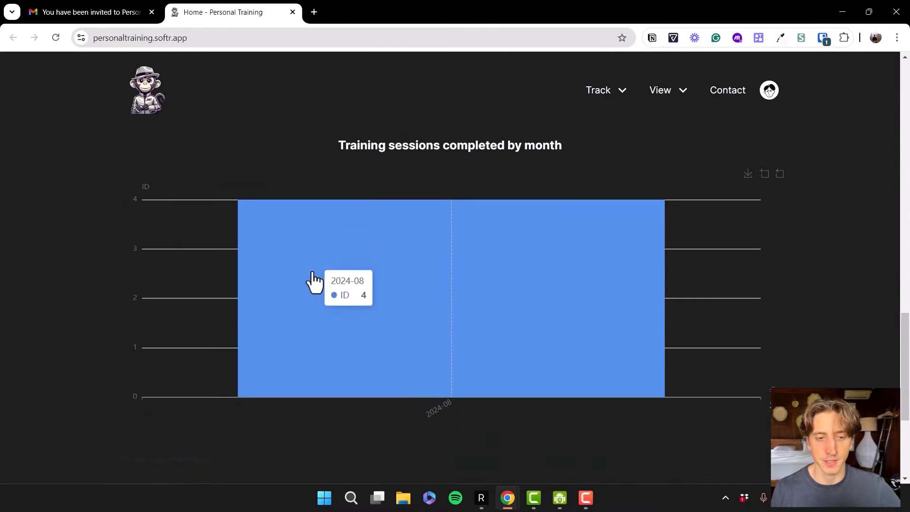
scroll(314, 280, down, 1)
scroll(319, 290, up, 1)
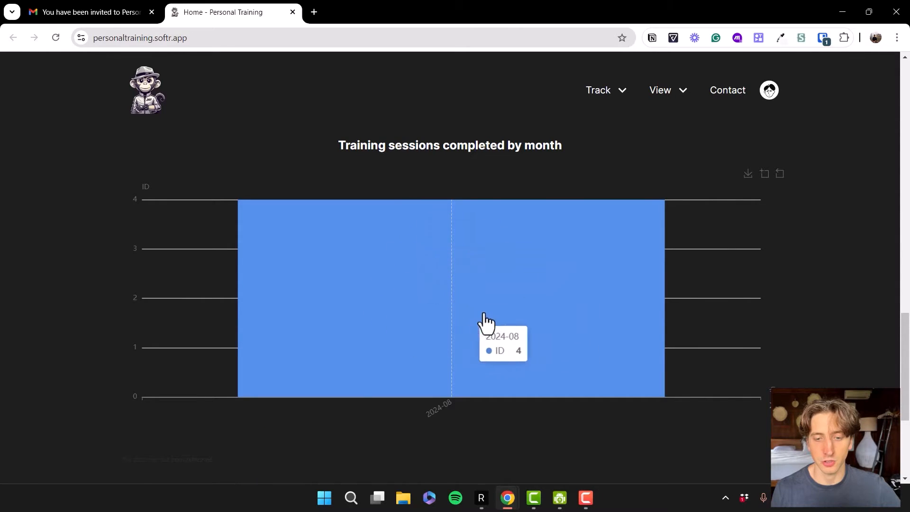
scroll(444, 339, up, 15)
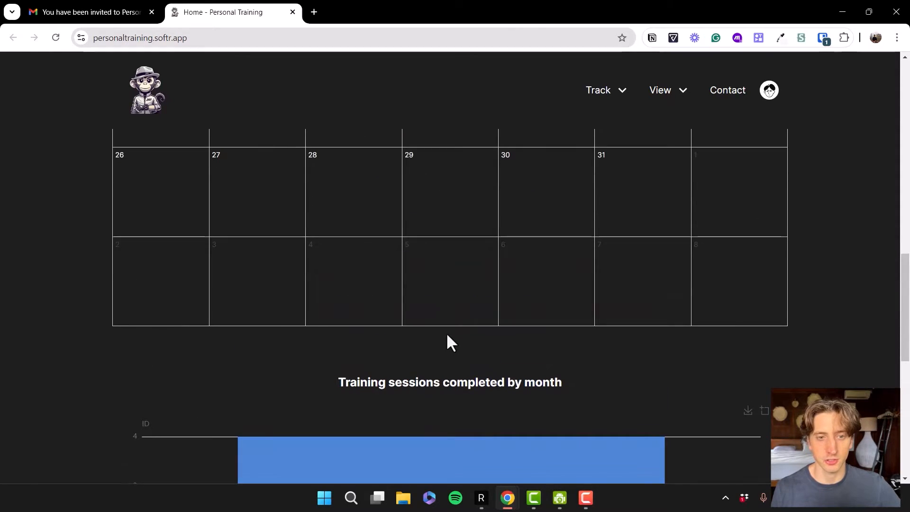
scroll(446, 332, up, 5)
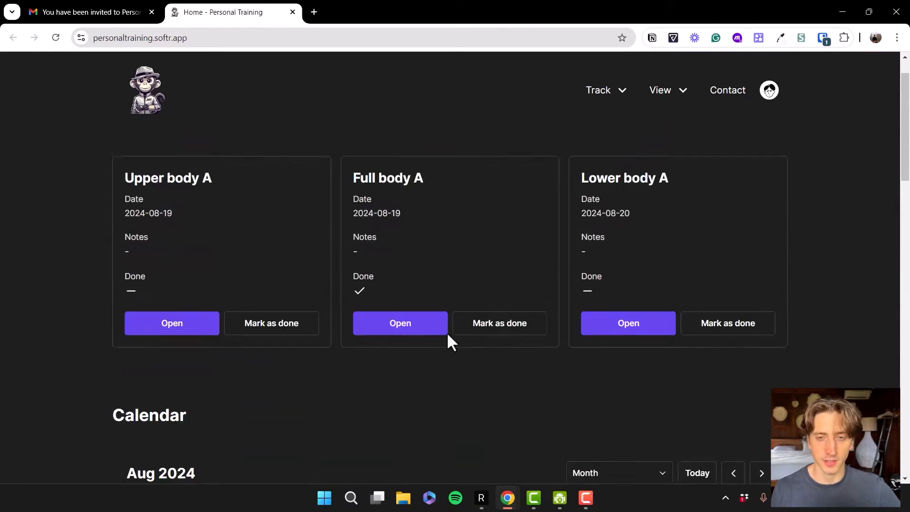
Check the Track and View navigation options, and open the My Profile page.
click(622, 97)
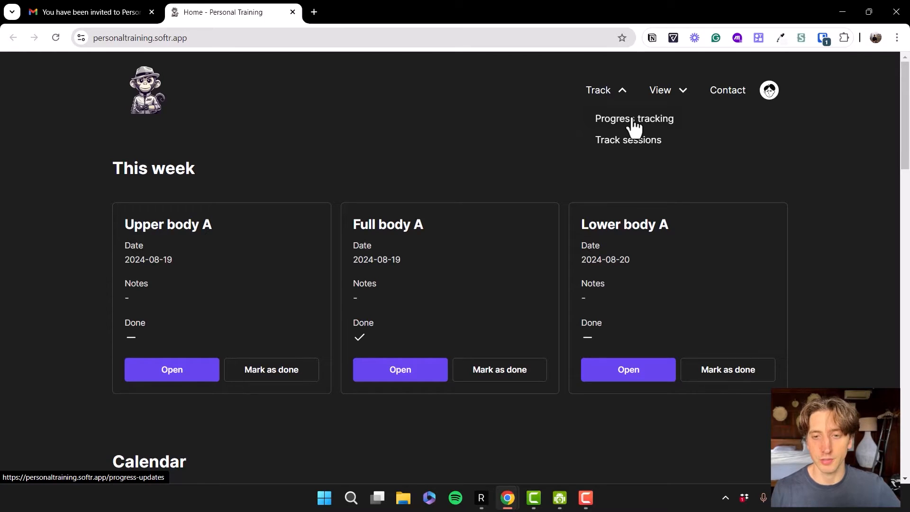
mouse_move(680, 113)
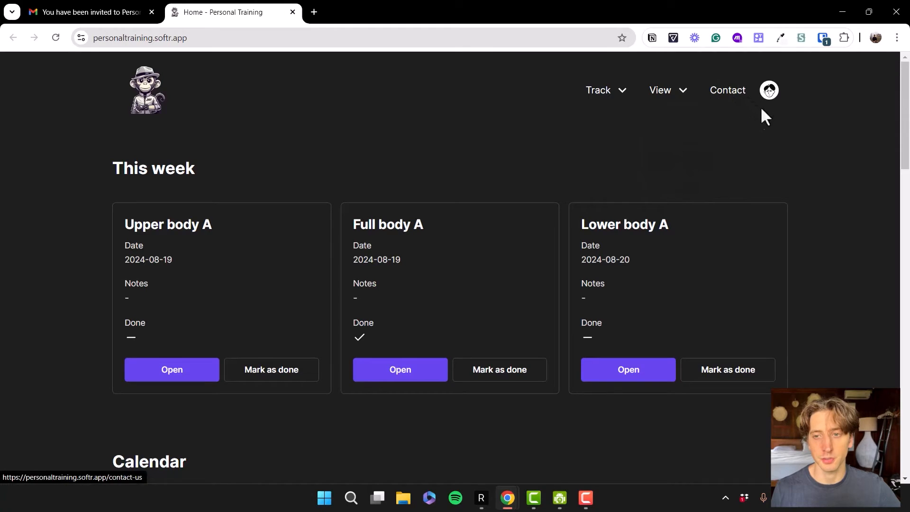
click(769, 93)
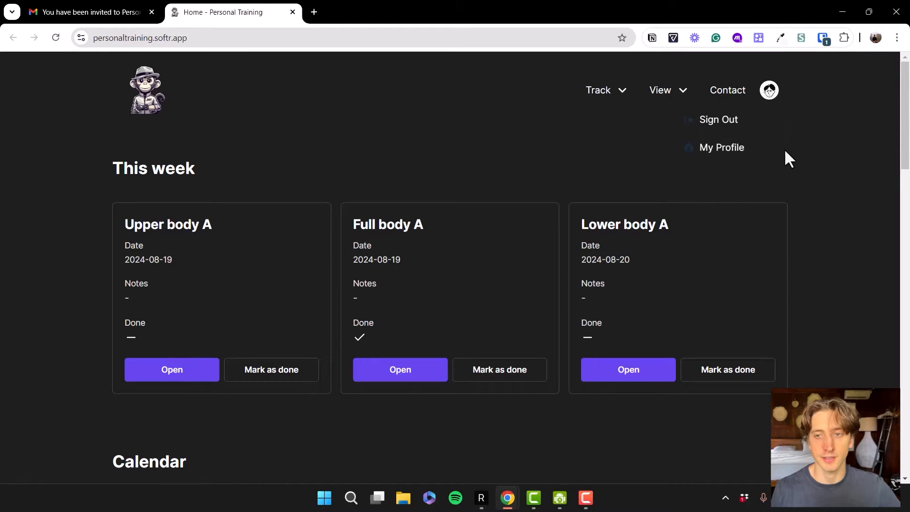
click(708, 149)
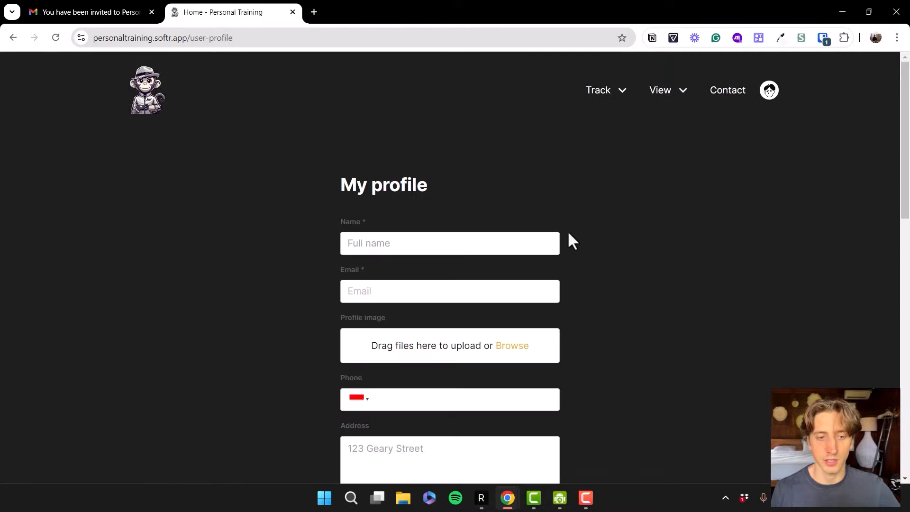
Review the profile detail and Change password fields on the profile page, and return to the home page.
scroll(522, 204, down, 1)
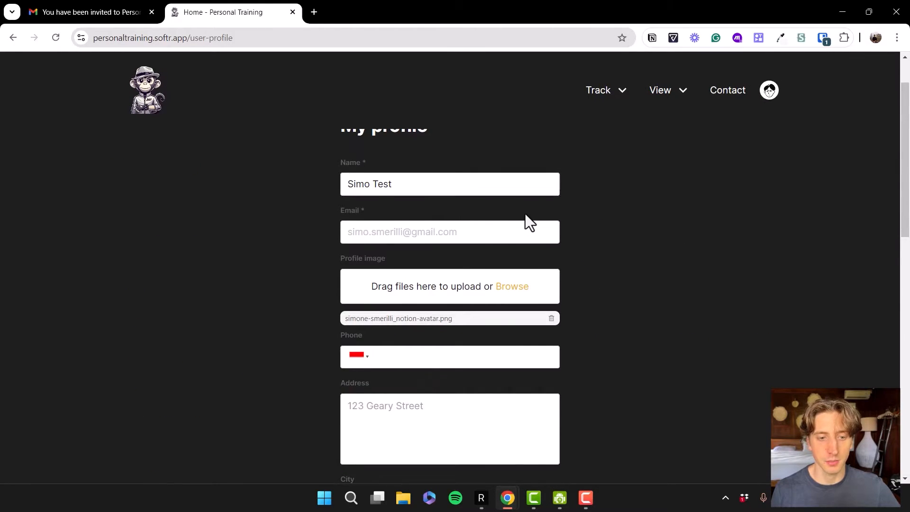
scroll(525, 214, down, 1)
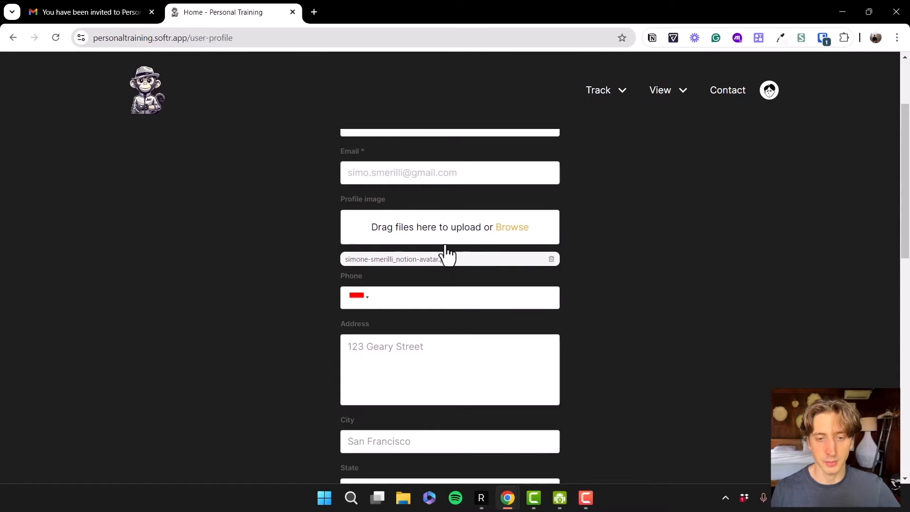
scroll(648, 207, down, 5)
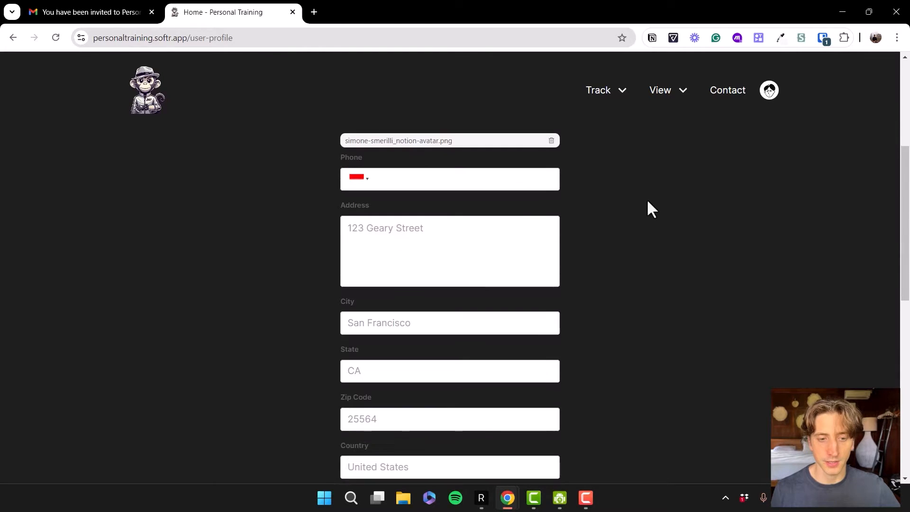
scroll(490, 271, down, 2)
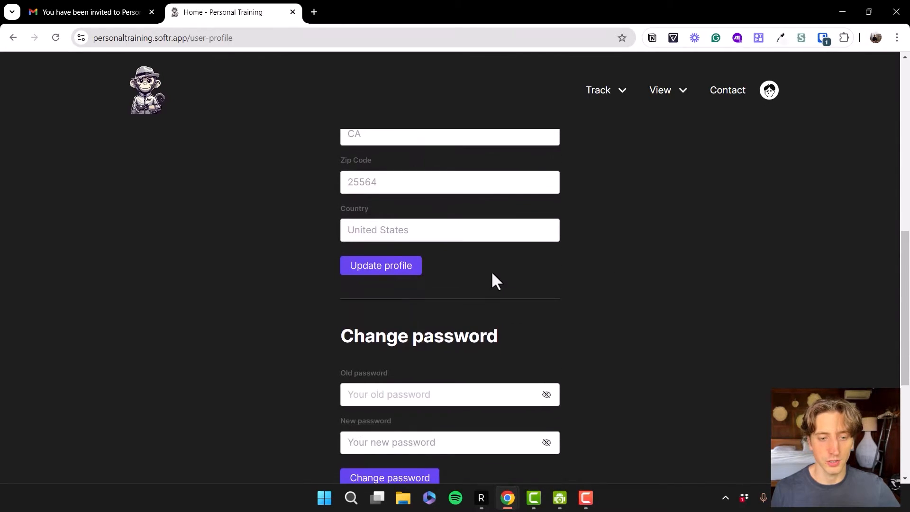
scroll(479, 272, down, 2)
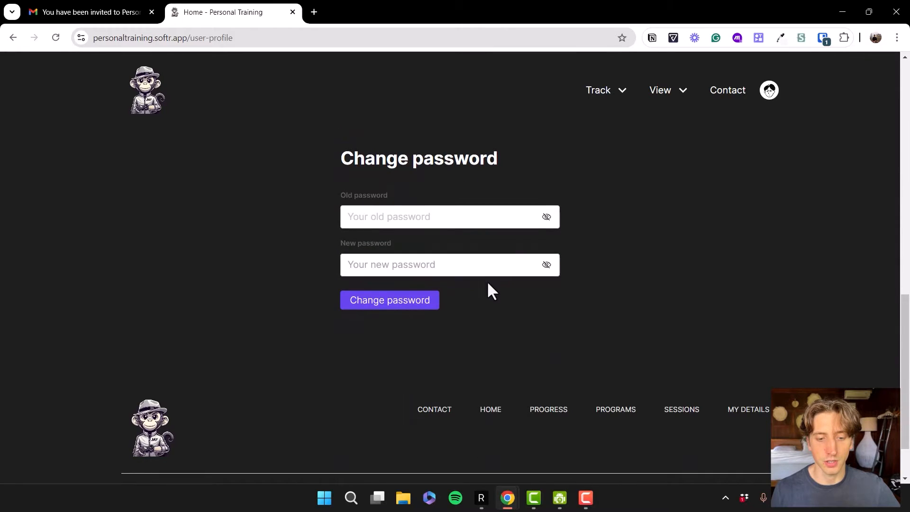
scroll(487, 283, up, 4)
click(148, 101)
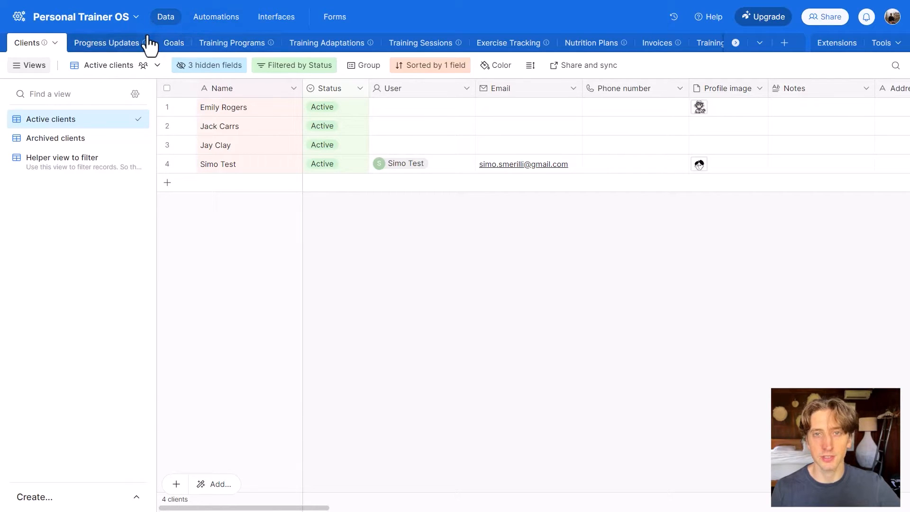
Switch to the Personal Trainer OS base in Airtable and open the Goals and Training Programs tables.
click(173, 45)
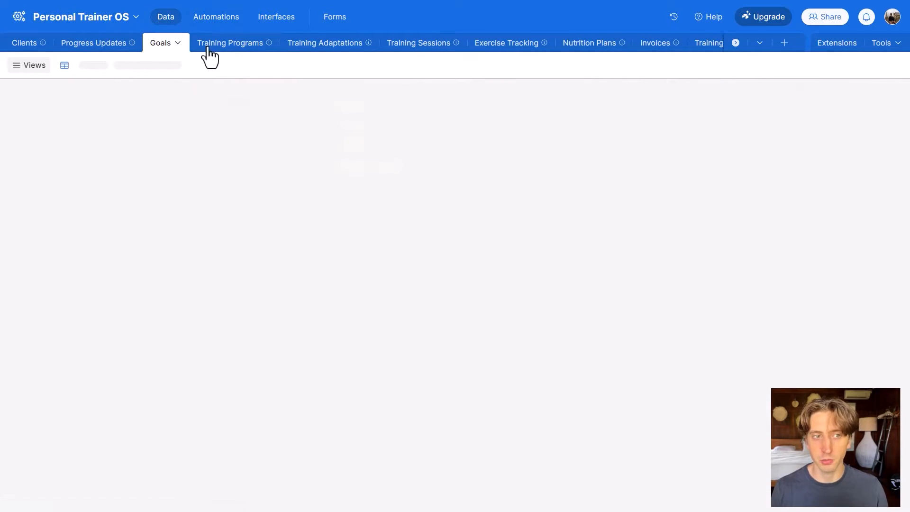
click(232, 47)
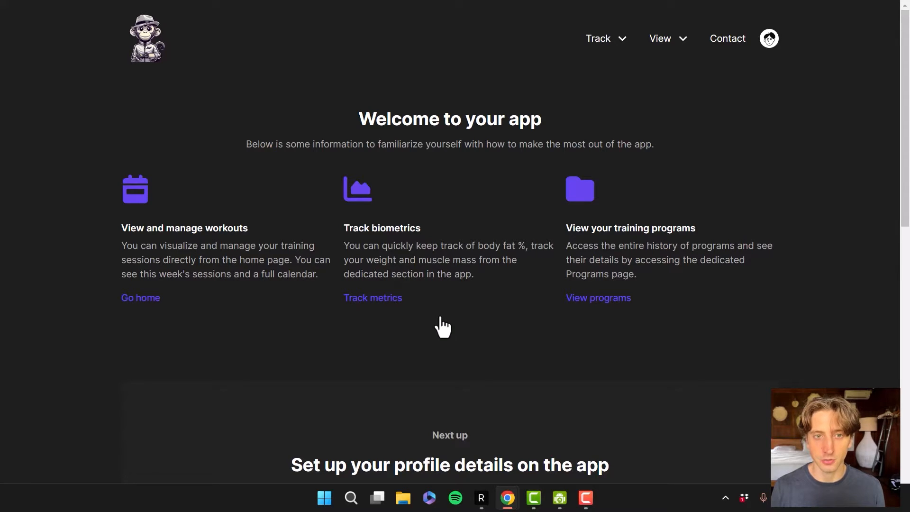
Check a page linked from the client app's welcome page, return, and review the profile setup, account options and contact form.
click(591, 299)
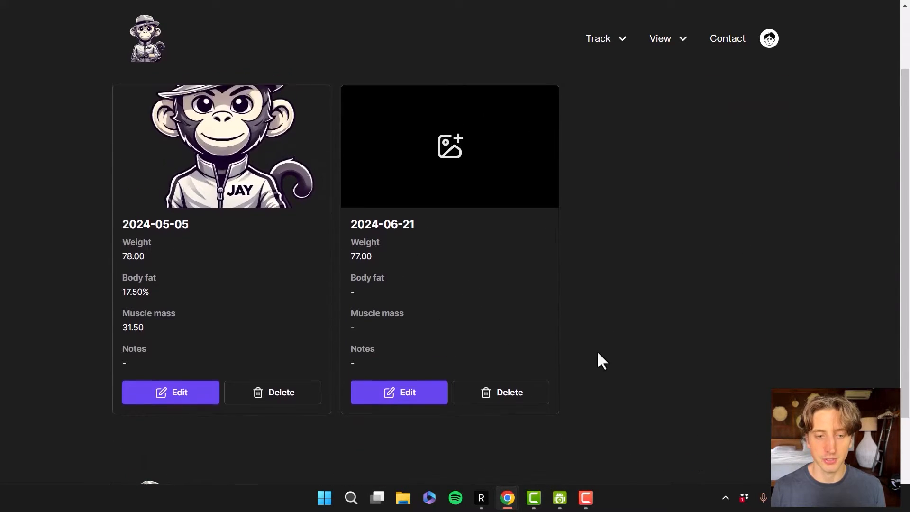
key(alt+Left)
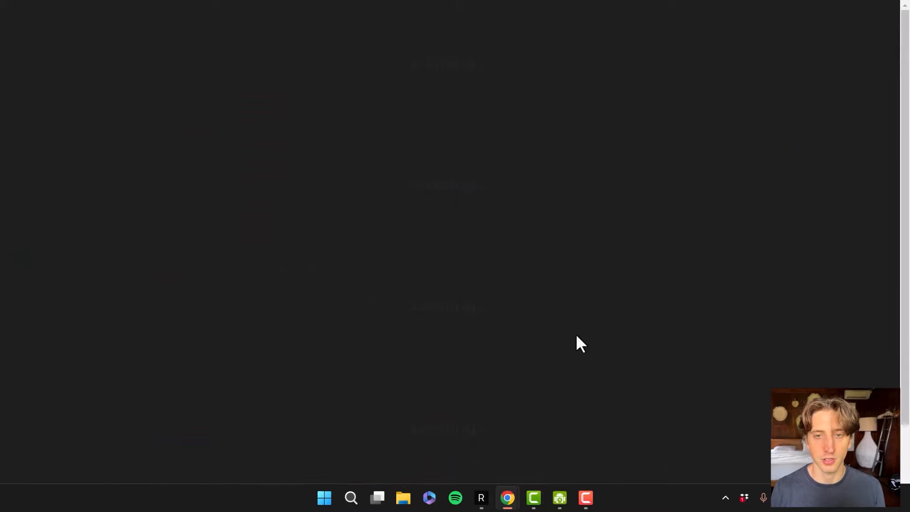
scroll(530, 333, down, 2)
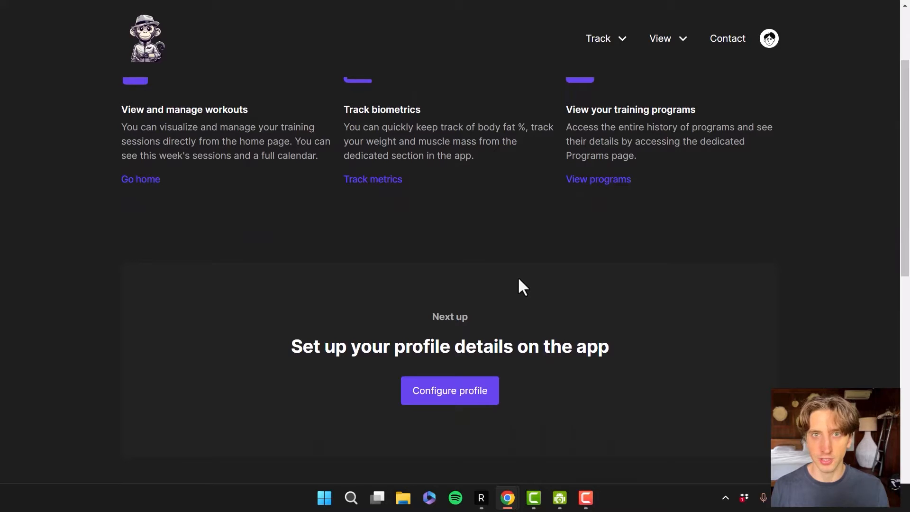
scroll(518, 279, down, 3)
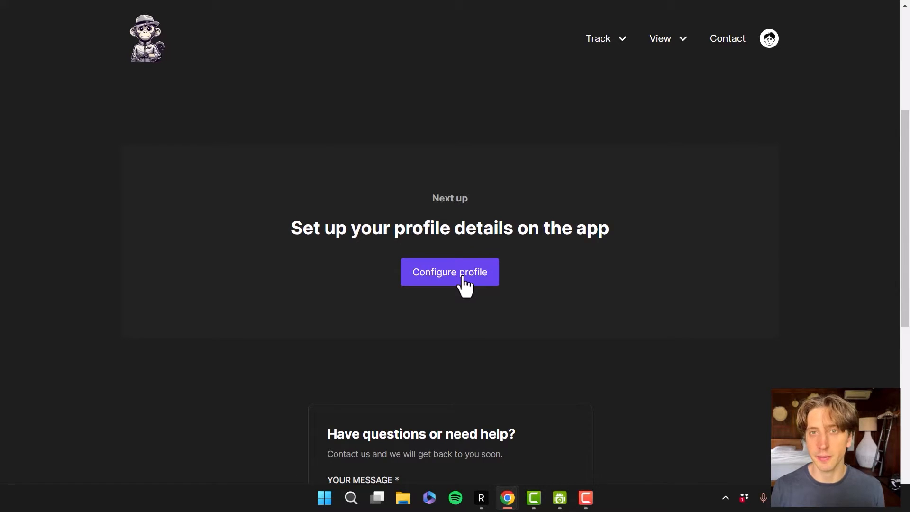
click(771, 40)
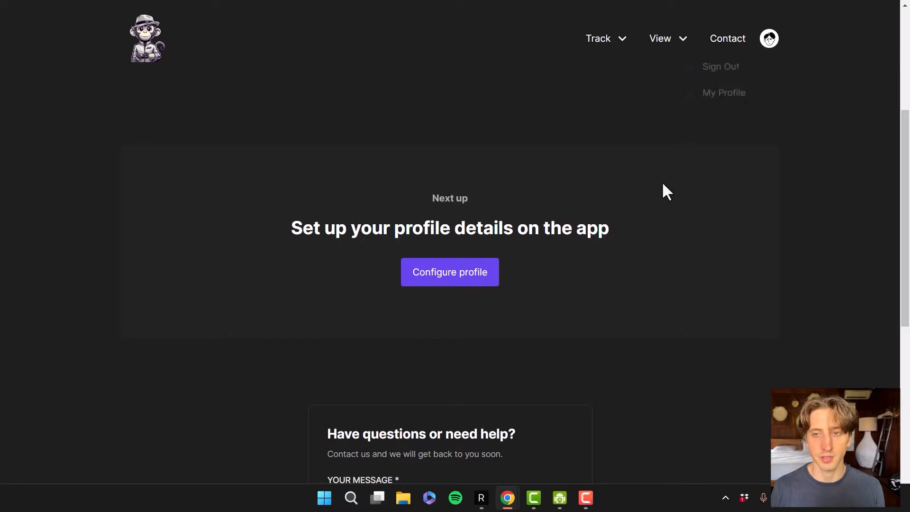
scroll(664, 188, down, 5)
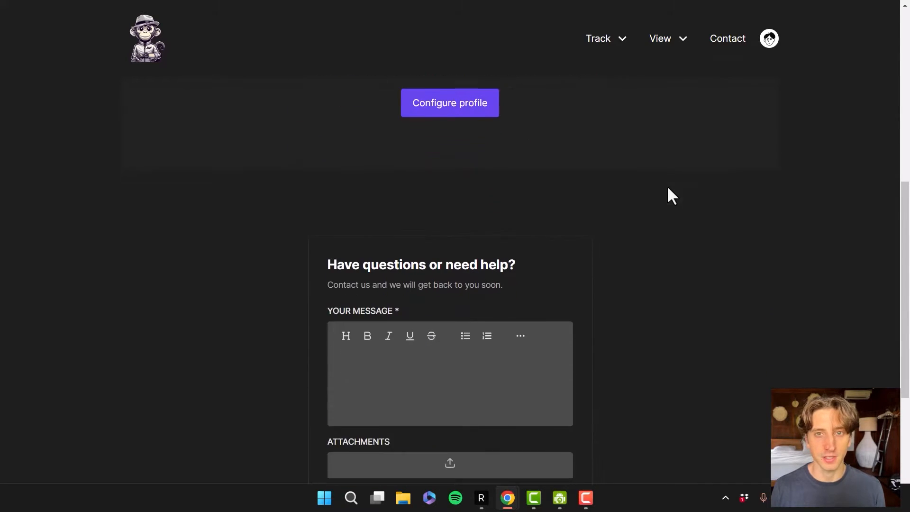
click(522, 296)
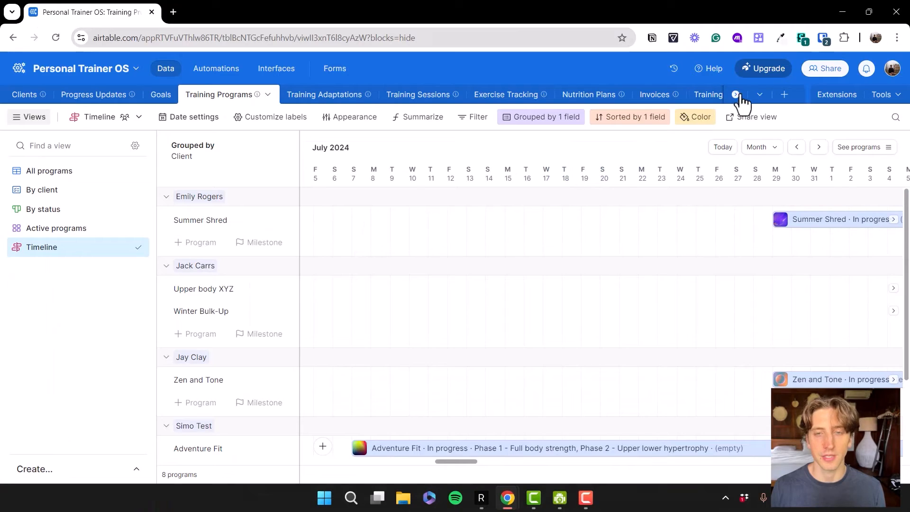
Open the Contact form responses table in Airtable's Personal Trainer OS base.
click(734, 96)
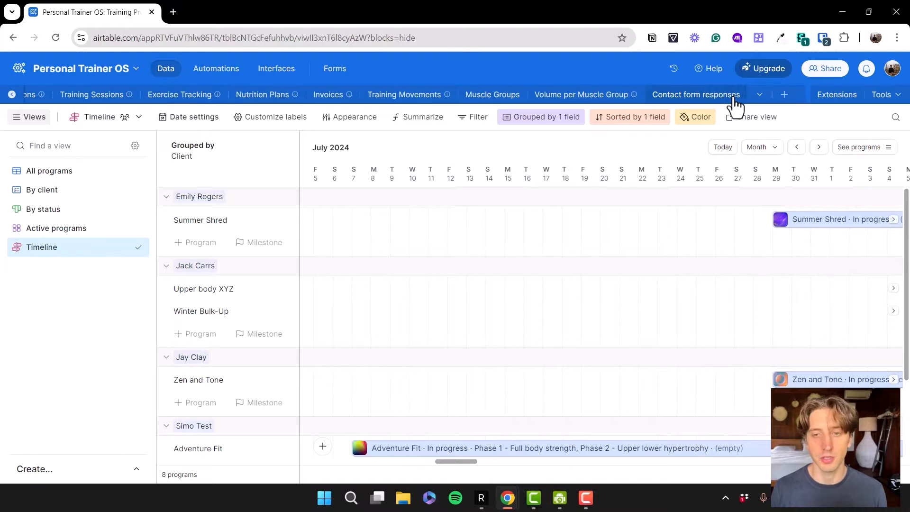
click(688, 97)
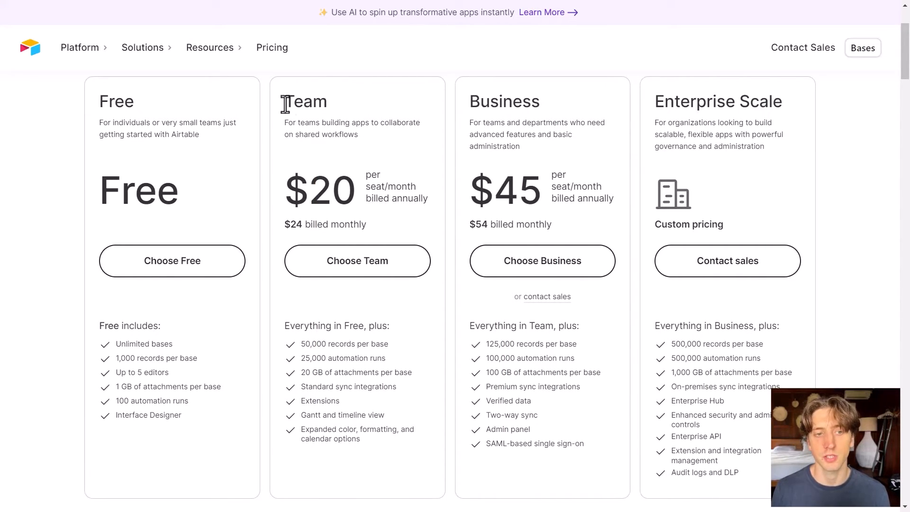
Examine the Team plan's per-seat price on Airtable's pricing page.
drag(284, 102, 359, 107)
drag(294, 186, 340, 190)
click(341, 191)
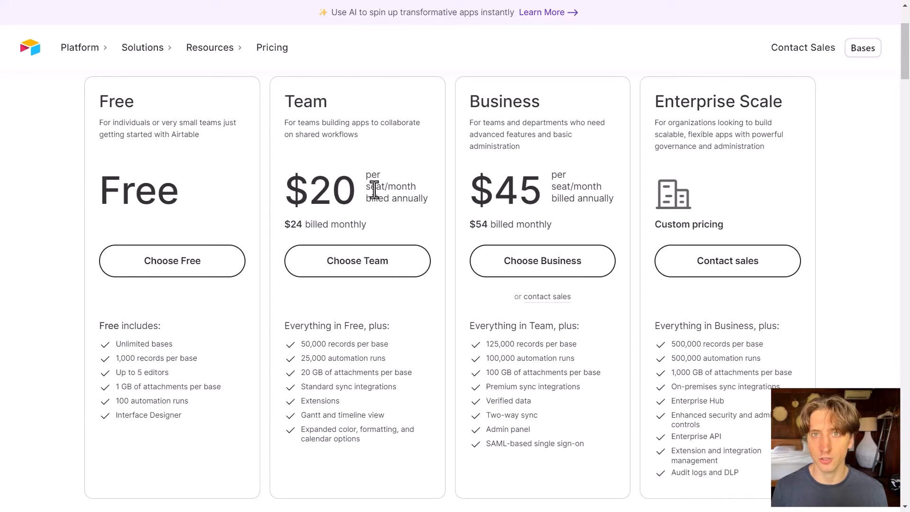
drag(294, 190, 348, 194)
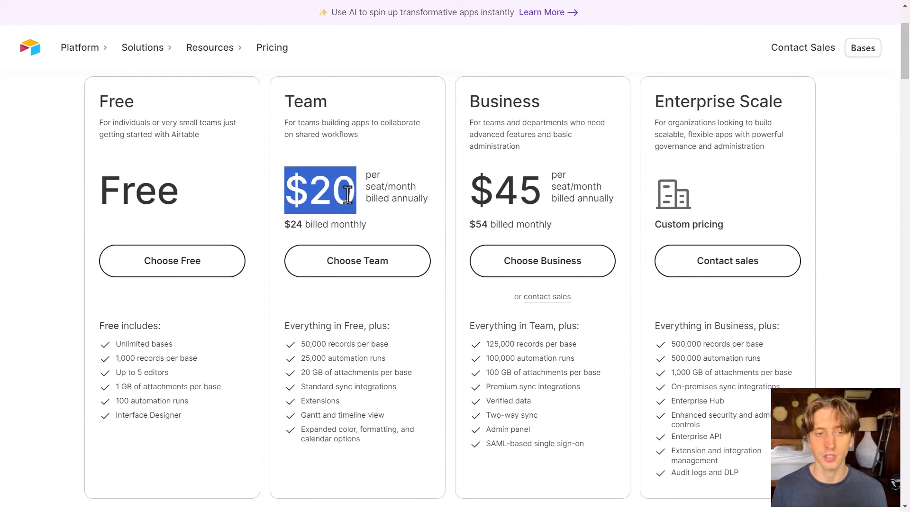
click(347, 194)
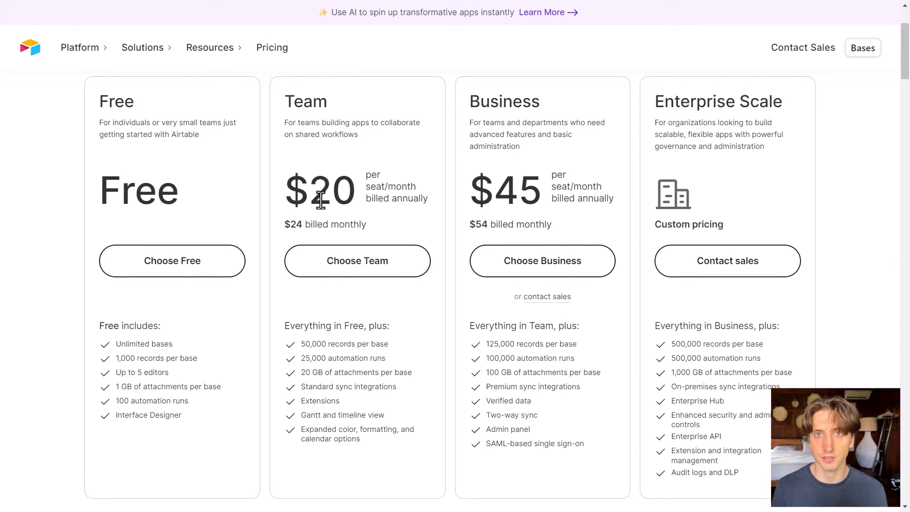
drag(286, 195, 353, 196)
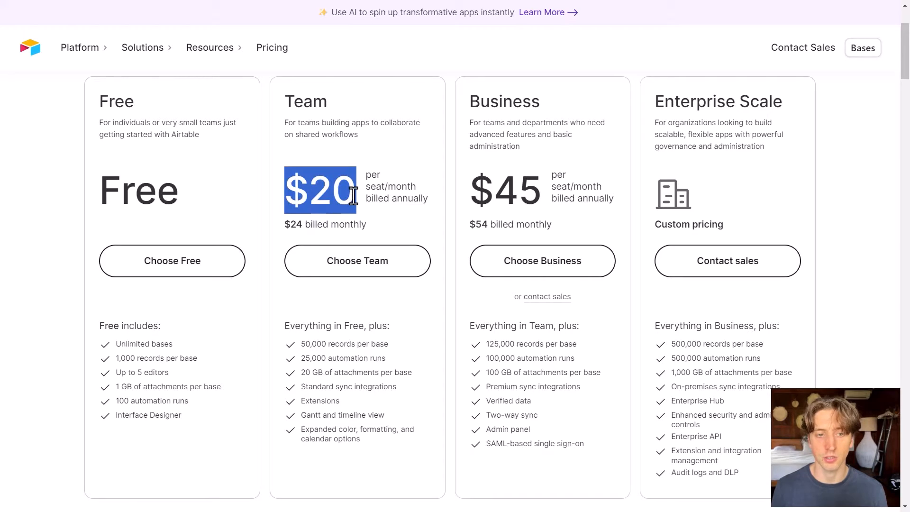
click(353, 196)
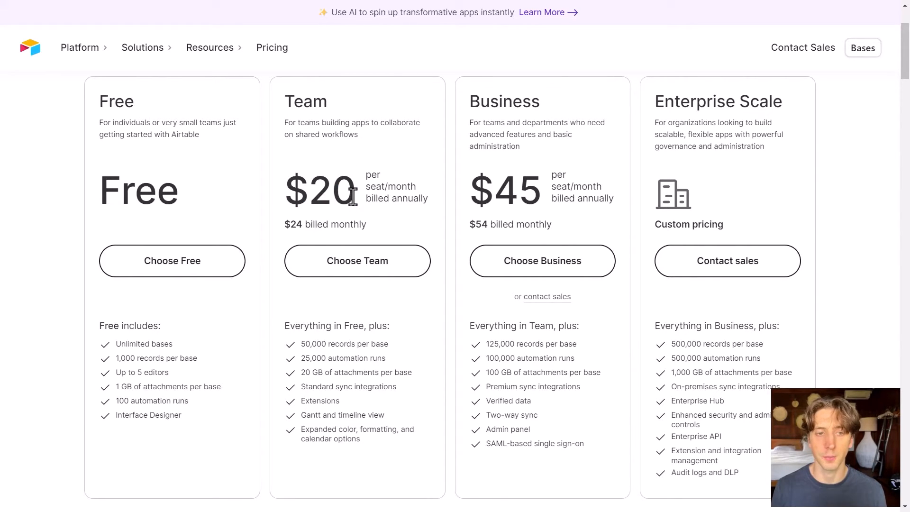
Examine the Business plan's per-seat price for comparison with the Team plan.
drag(459, 195, 571, 195)
click(571, 195)
drag(490, 190, 540, 191)
click(531, 187)
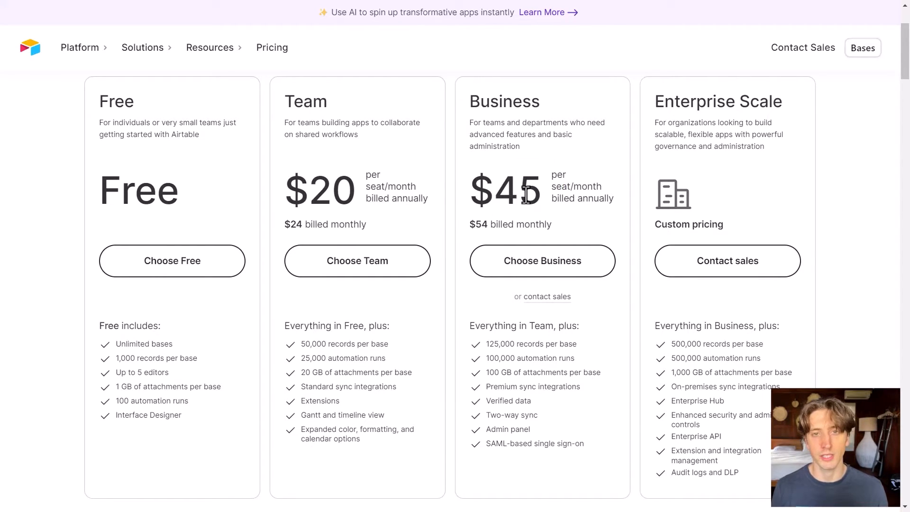
Examine the Professional plan's features on Softr's pricing page, including branding removal, conditional forms and charts.
key(ctrl+Tab)
scroll(534, 182, down, 1)
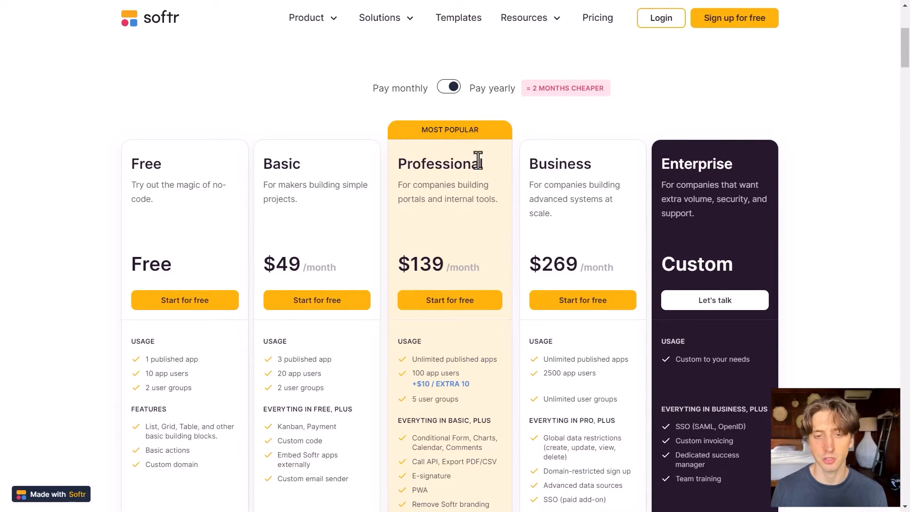
scroll(479, 162, down, 2)
click(430, 370)
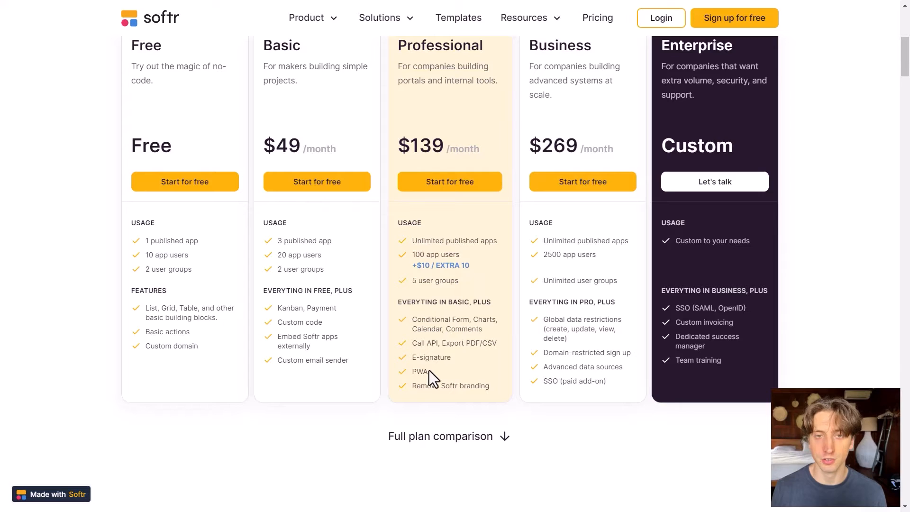
drag(410, 389, 489, 384)
click(490, 384)
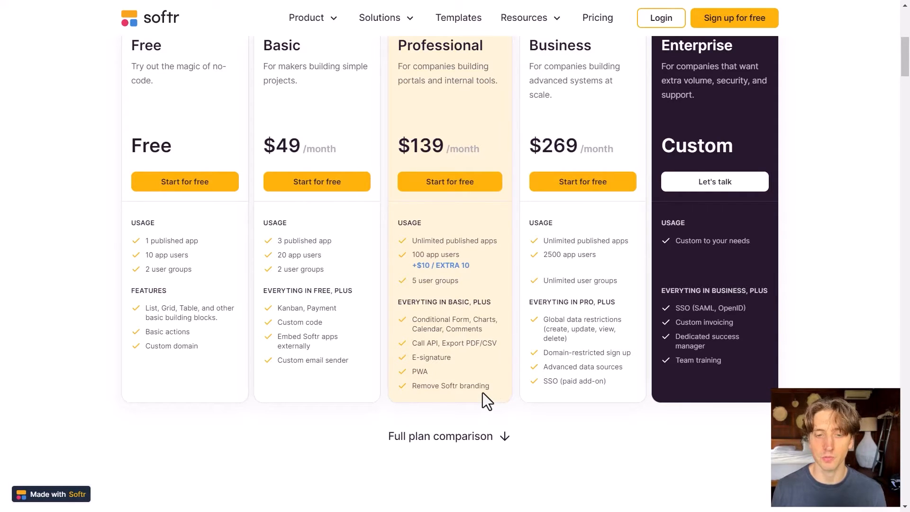
drag(417, 320, 466, 323)
click(466, 325)
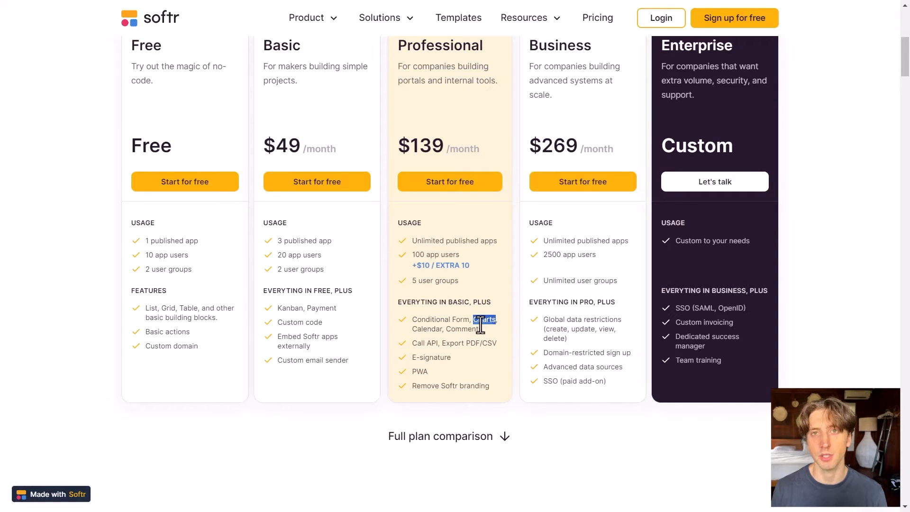
click(476, 314)
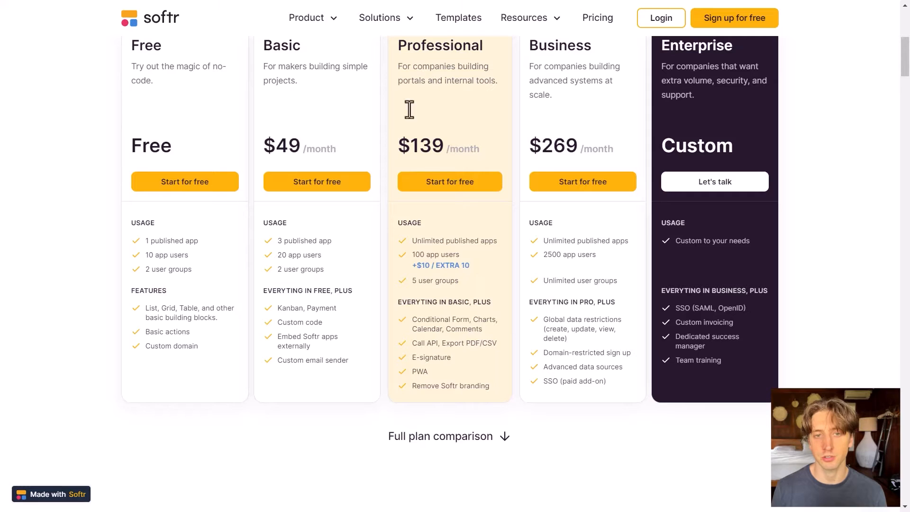
Examine Softr's Basic plan and its features for comparison with the Professional plan.
scroll(422, 281, up, 1)
scroll(423, 280, up, 1)
drag(264, 164, 291, 164)
click(291, 165)
scroll(307, 240, down, 1)
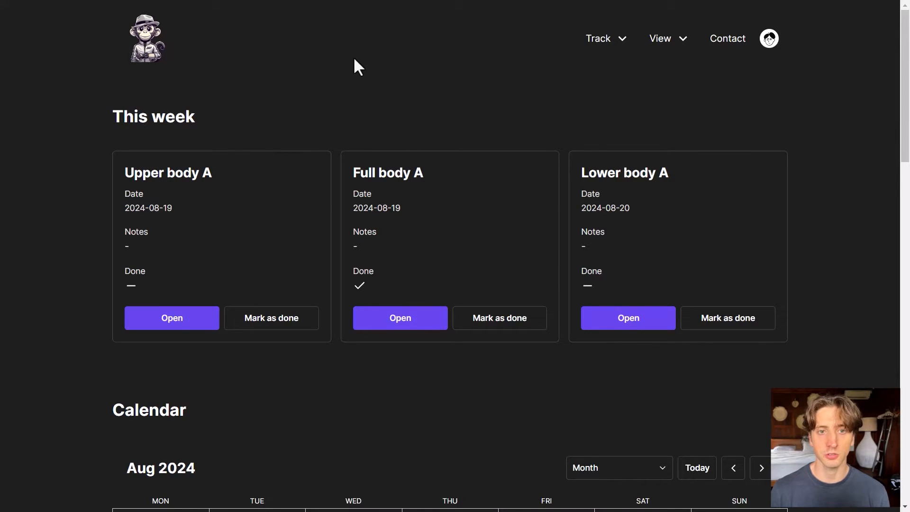
Review the client app's This week section and the Upper body A session's name and date.
drag(106, 120, 231, 118)
click(231, 118)
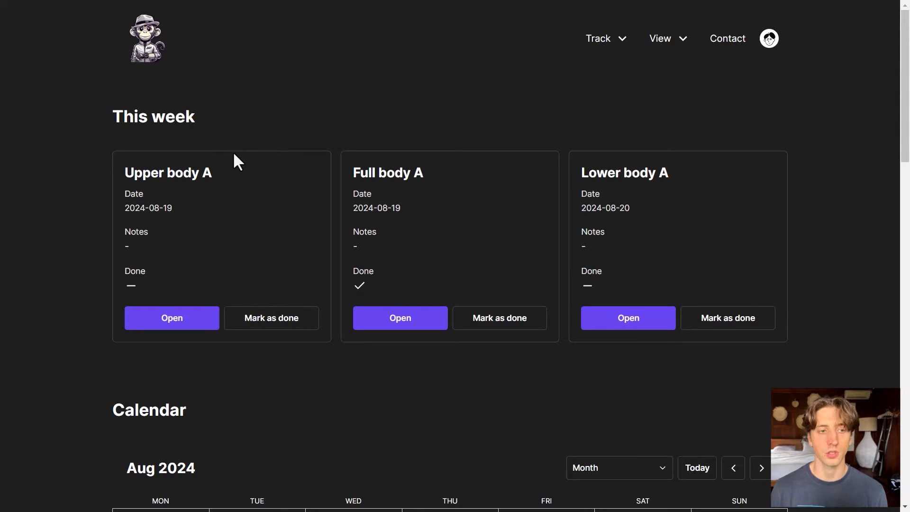
drag(117, 119, 217, 118)
click(217, 119)
drag(126, 176, 212, 175)
drag(126, 210, 186, 211)
click(234, 218)
Review the names and dates of this week's Full body A and Lower body A sessions.
drag(354, 174, 408, 175)
click(408, 175)
drag(359, 210, 417, 213)
click(464, 215)
drag(596, 176, 640, 180)
click(639, 216)
click(619, 209)
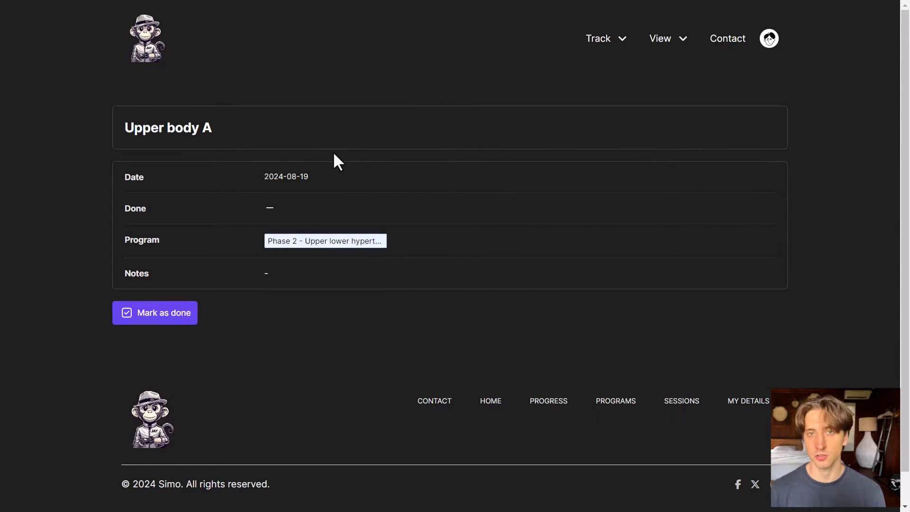
Examine the Upper body A session's date, completion status and linked program.
click(316, 172)
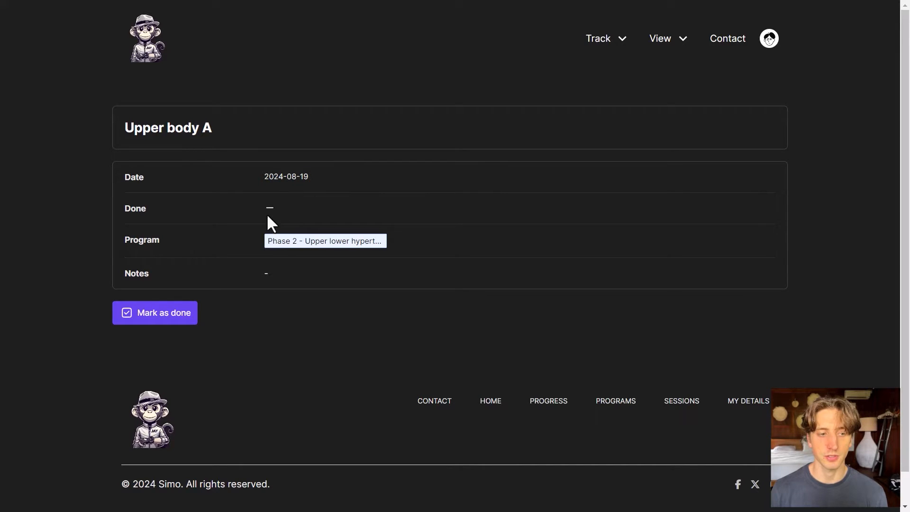
drag(266, 241, 359, 240)
click(359, 241)
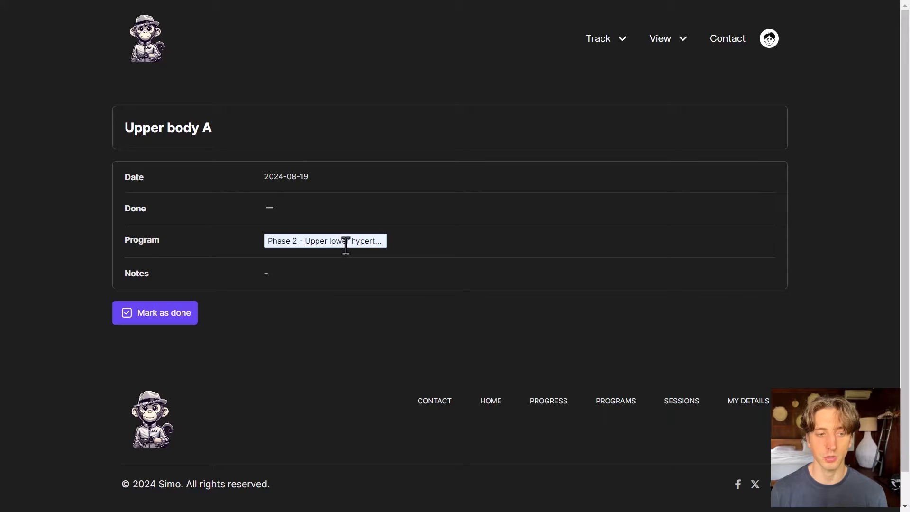
scroll(254, 249, down, 1)
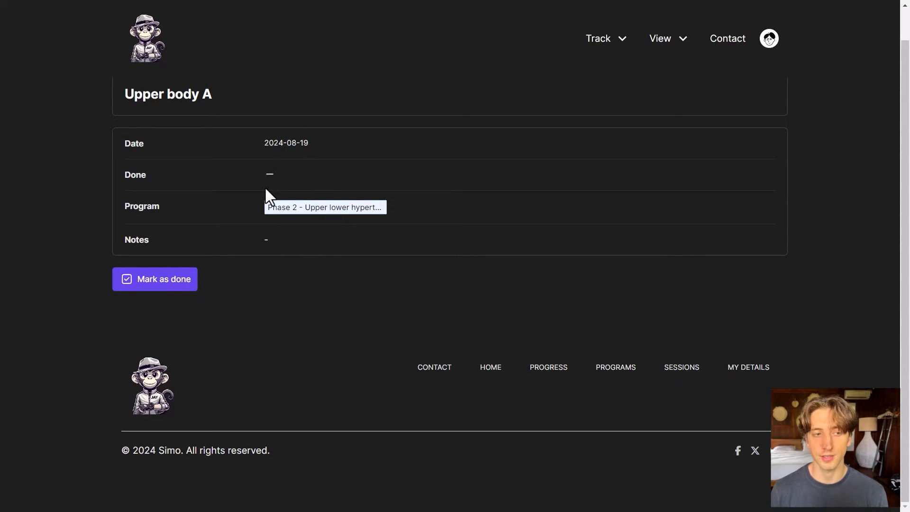
scroll(307, 226, up, 1)
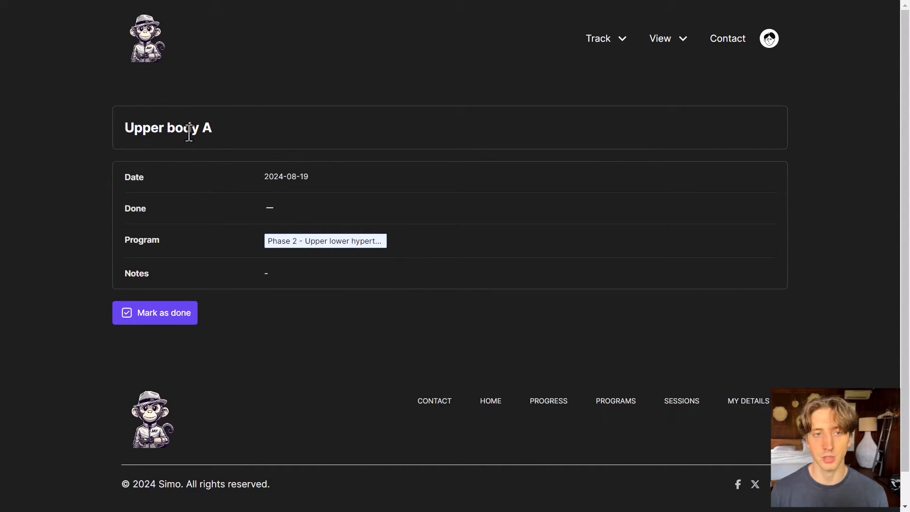
Return to the weekly overview and open the Full body A session to its exercise table.
key(alt+Left)
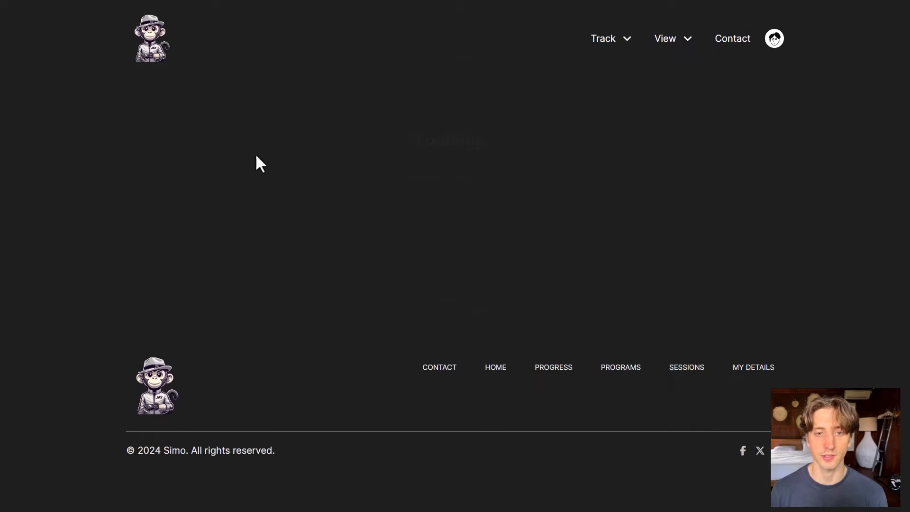
click(414, 322)
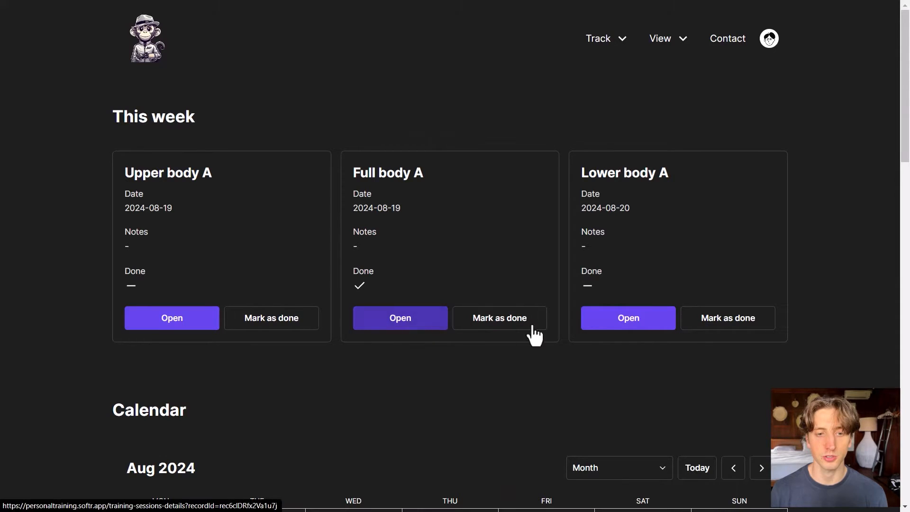
scroll(420, 268, down, 5)
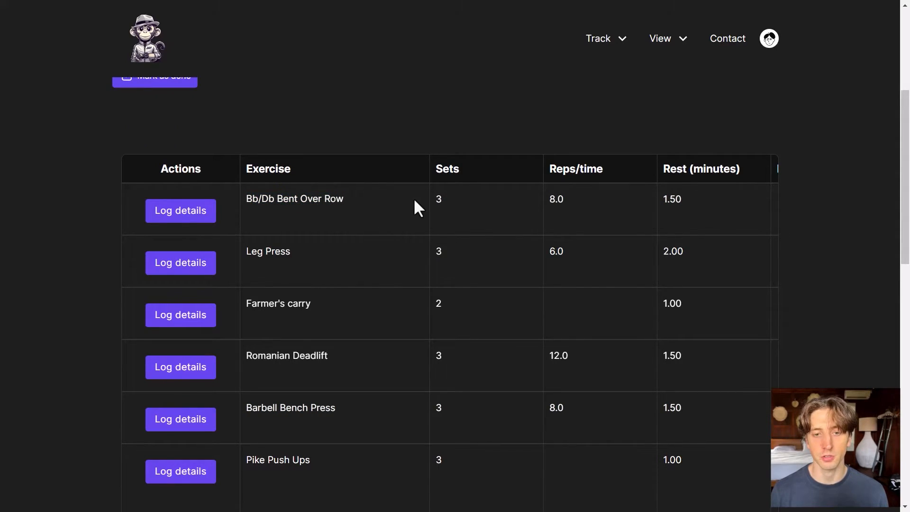
Narrow the Sets, Reps/time and Rest (minutes) columns of the exercise table.
scroll(479, 189, right, 2)
drag(485, 168, 420, 169)
drag(534, 169, 498, 169)
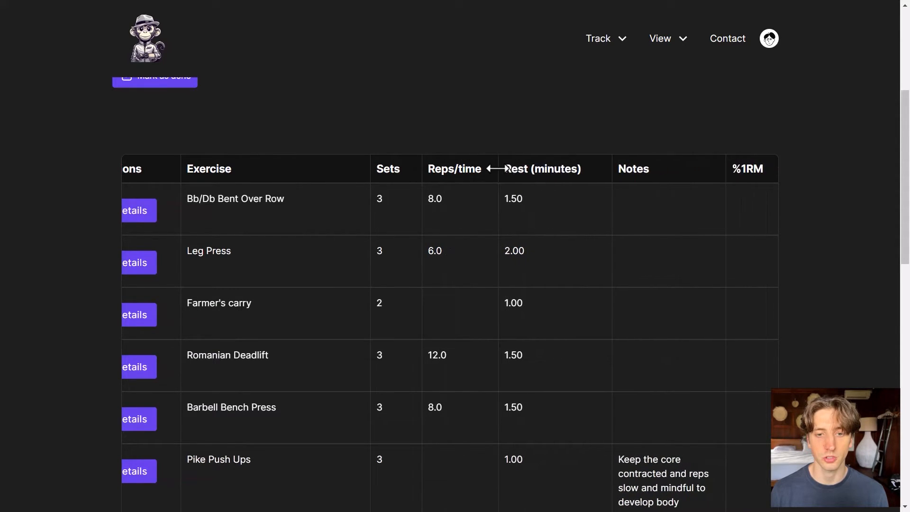
scroll(532, 190, right, 3)
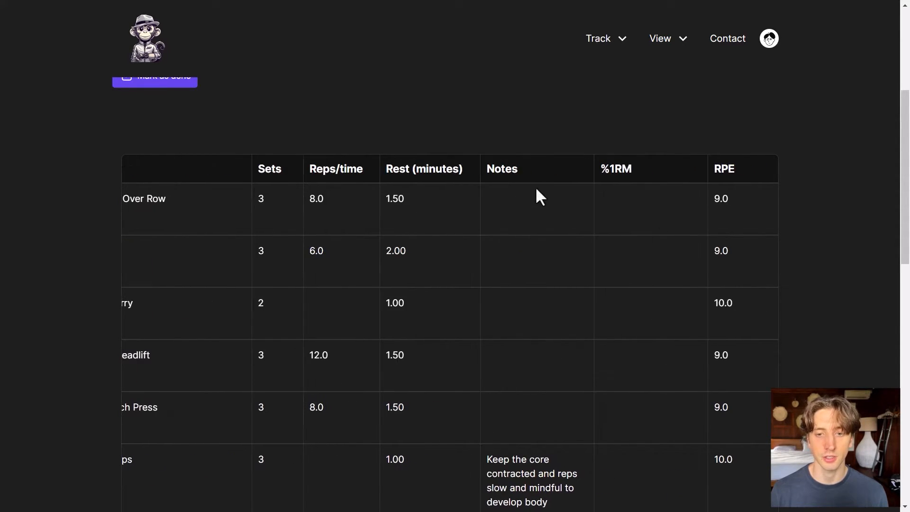
Review the trainer's notes, %1RM and RPE prescribed for the exercises in the session table.
scroll(522, 217, down, 3)
drag(505, 346, 502, 398)
click(225, 346)
scroll(564, 365, up, 5)
scroll(585, 337, down, 1)
scroll(597, 262, right, 4)
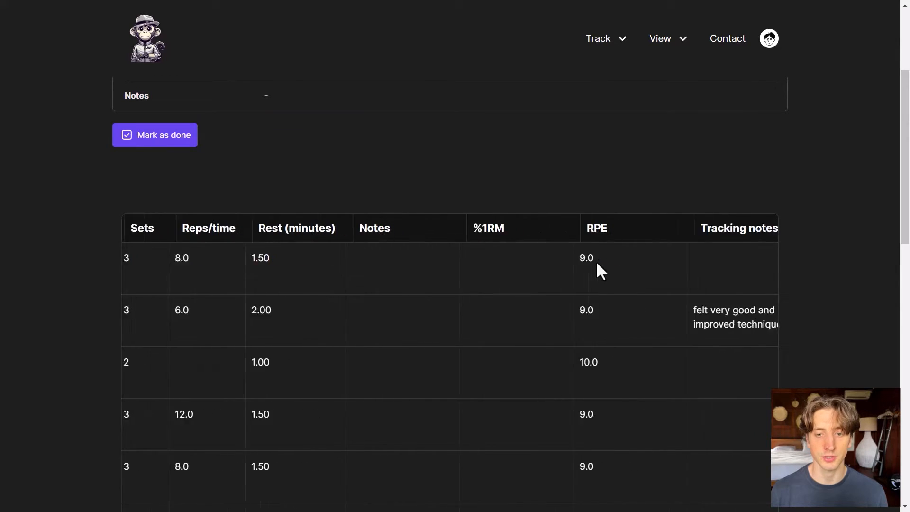
scroll(583, 261, down, 1)
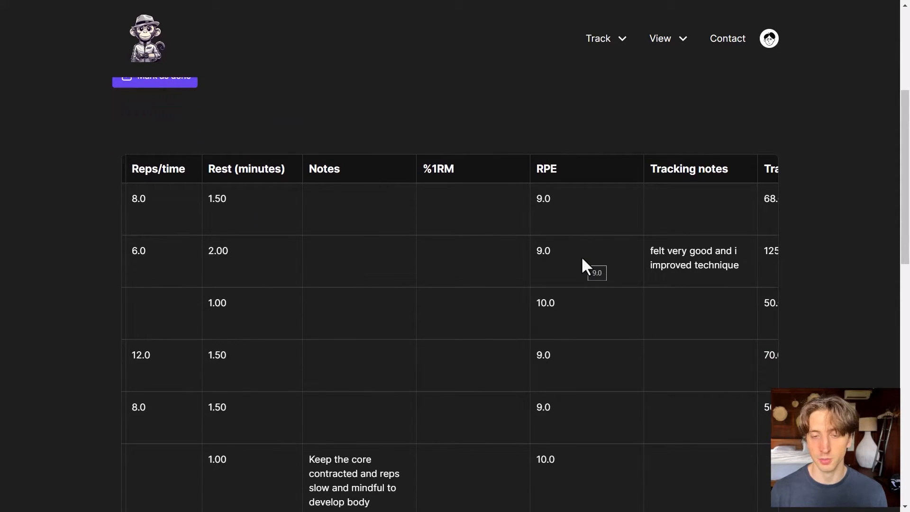
scroll(580, 256, down, 1)
scroll(576, 241, right, 5)
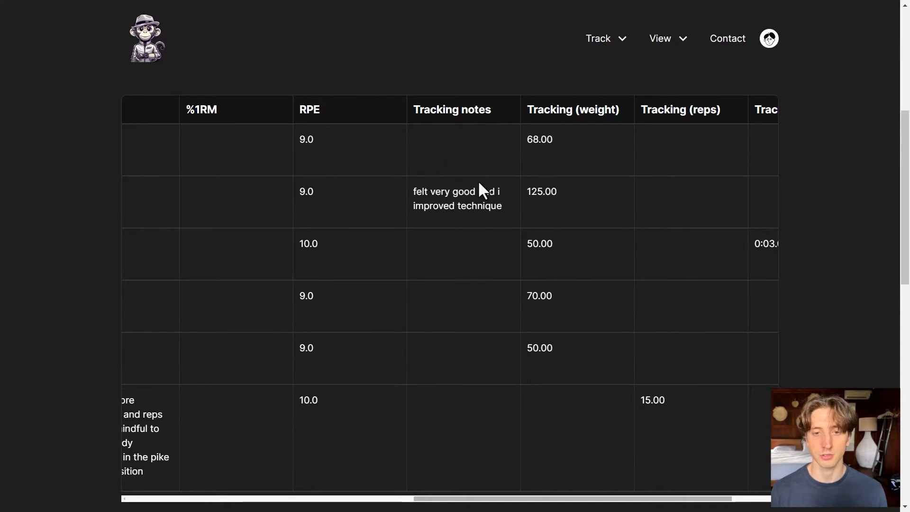
Examine the tracking notes, weight, reps and time columns logged for each exercise.
scroll(497, 199, right, 1)
double_click(472, 139)
drag(477, 192, 496, 192)
drag(596, 109, 666, 109)
click(645, 167)
scroll(641, 175, down, 1)
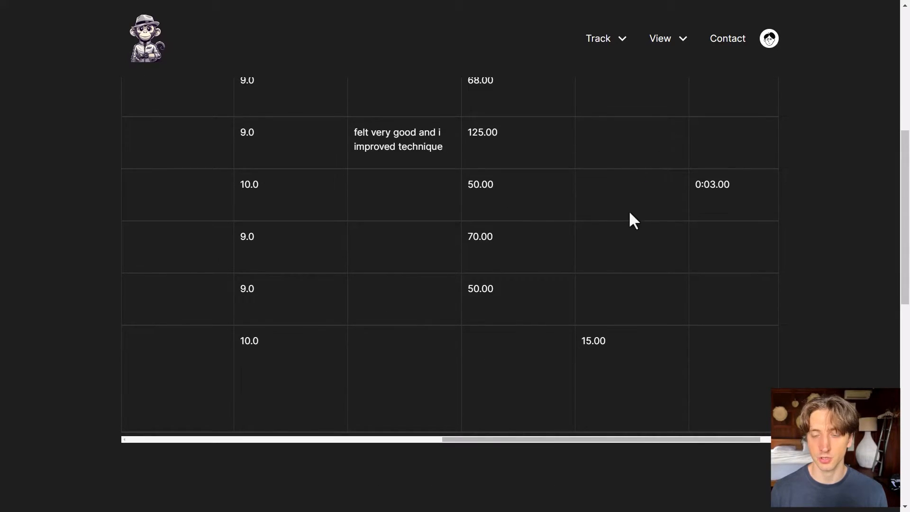
scroll(628, 211, up, 1)
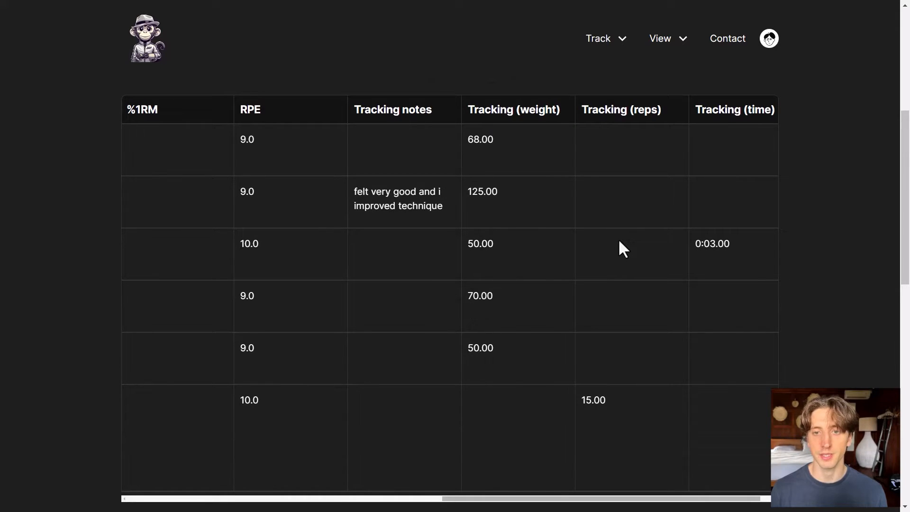
scroll(606, 258, right, 1)
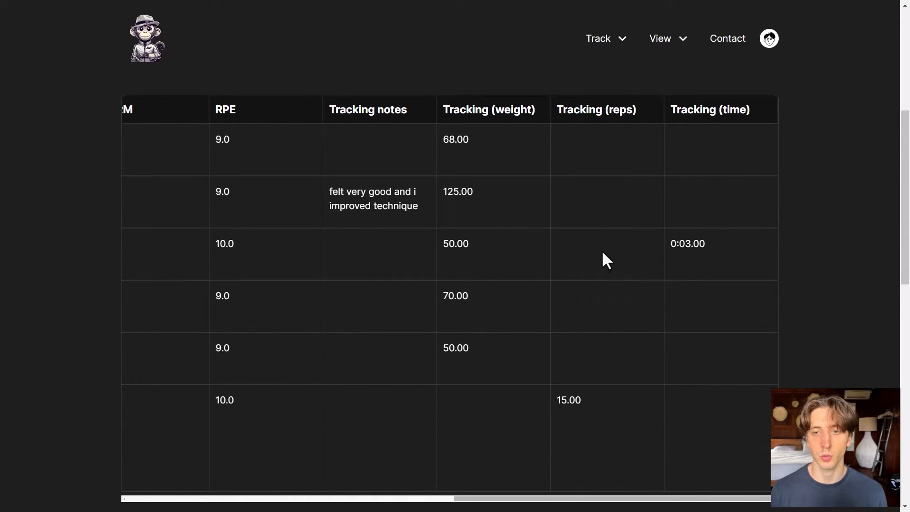
click(697, 246)
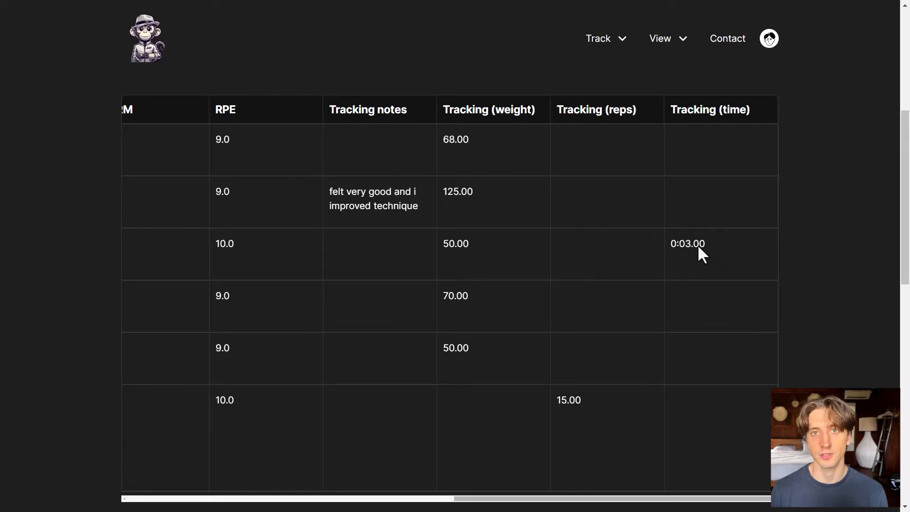
Compare the exercise names and prescribed sets with the tracking values logged in the same rows.
scroll(698, 246, left, 10)
scroll(697, 243, left, 3)
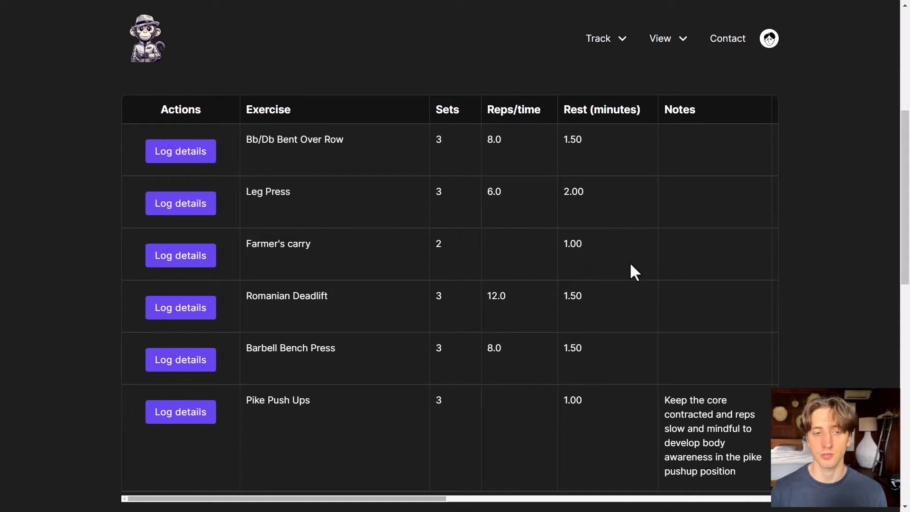
scroll(630, 265, right, 8)
scroll(630, 265, right, 3)
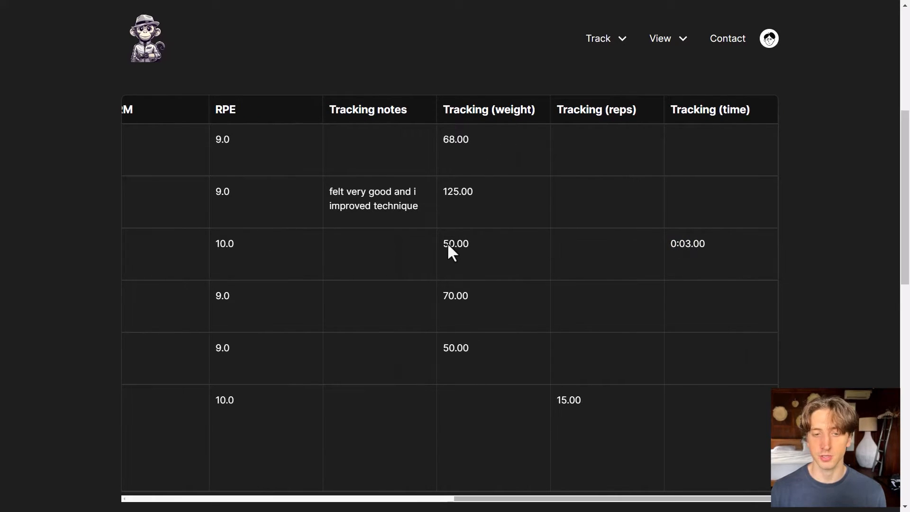
scroll(493, 247, left, 10)
scroll(472, 253, down, 3)
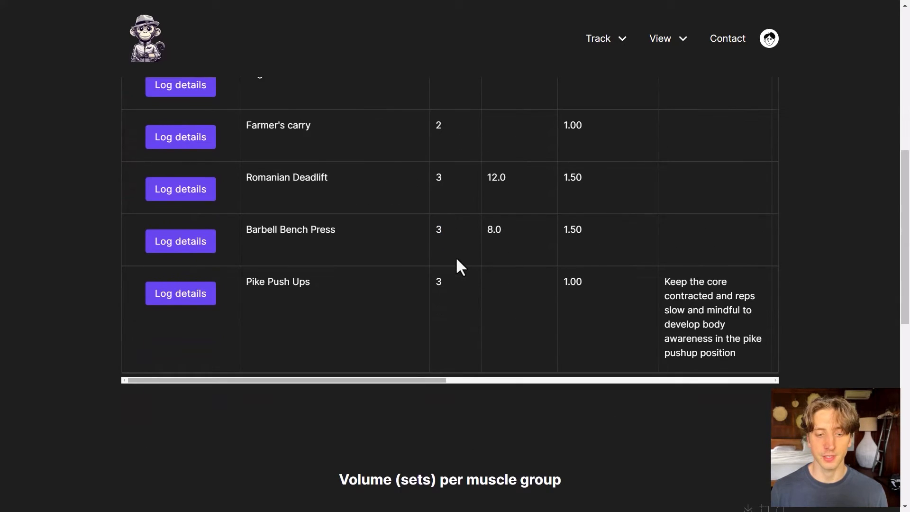
scroll(456, 257, up, 5)
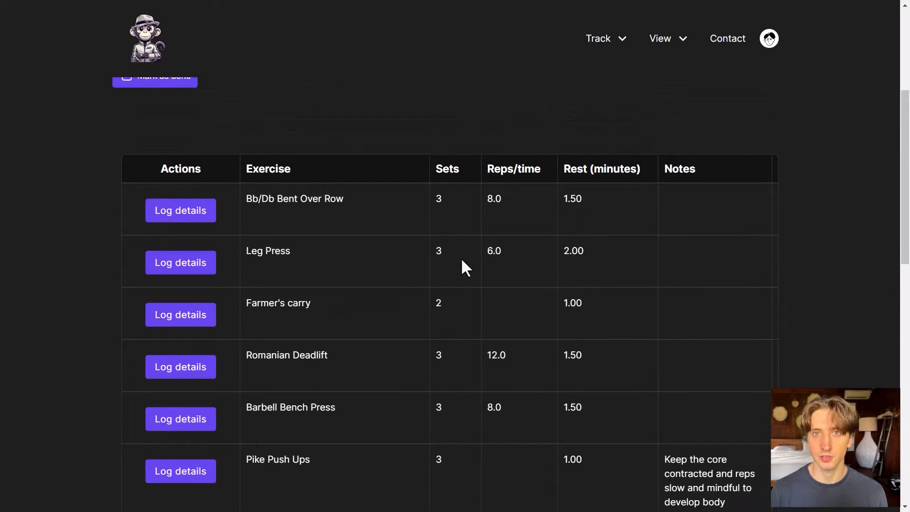
Log 12 tracking reps for the Bb/Db Bent Over Row exercise and save the update.
click(183, 209)
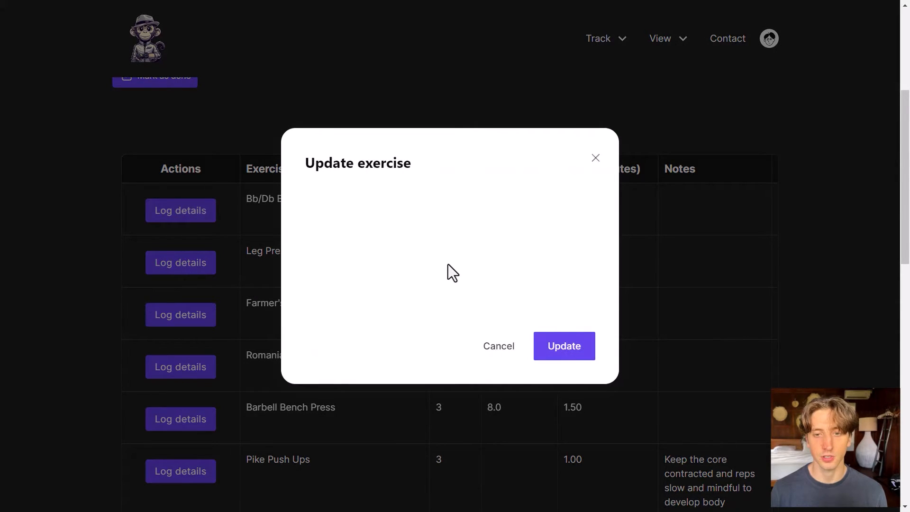
click(426, 211)
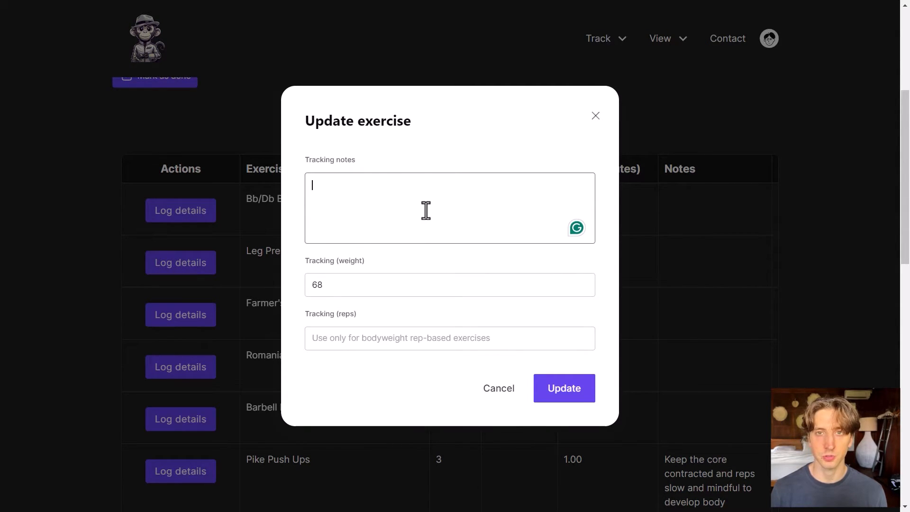
click(424, 289)
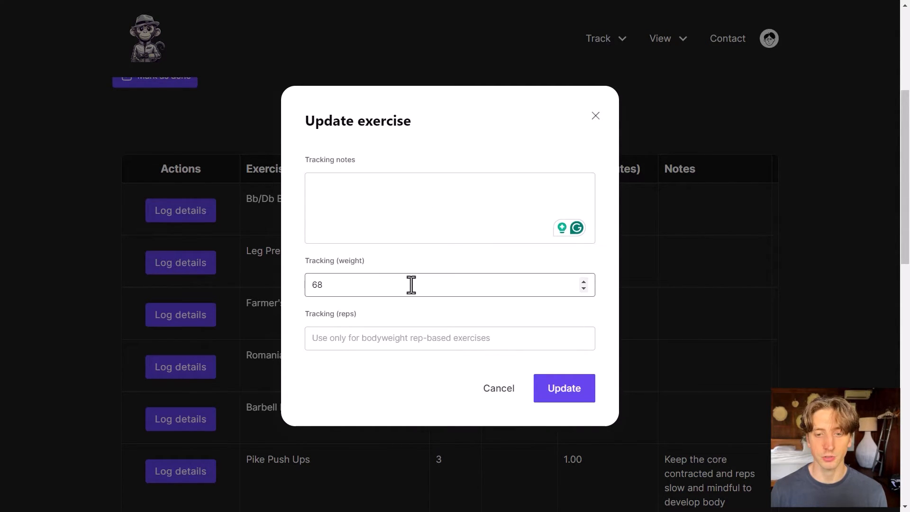
drag(304, 286, 321, 286)
click(321, 285)
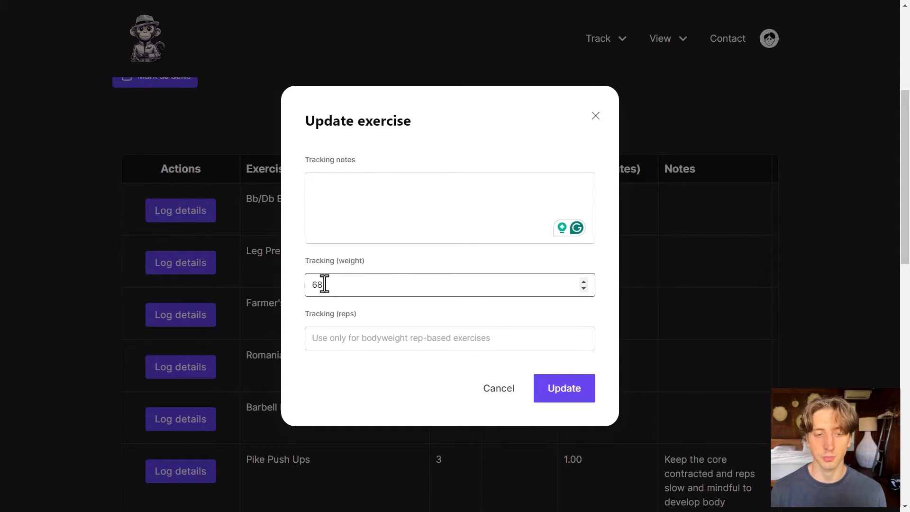
double_click(318, 284)
click(404, 265)
click(367, 339)
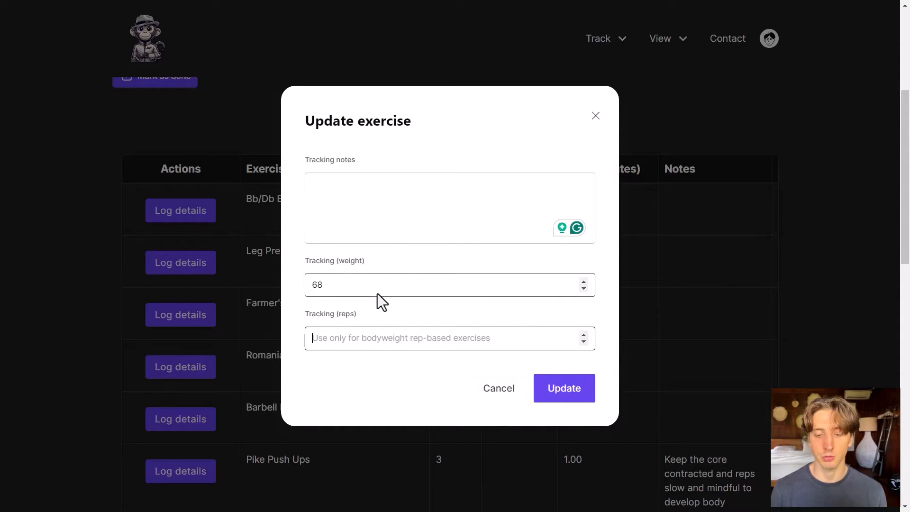
text(12)
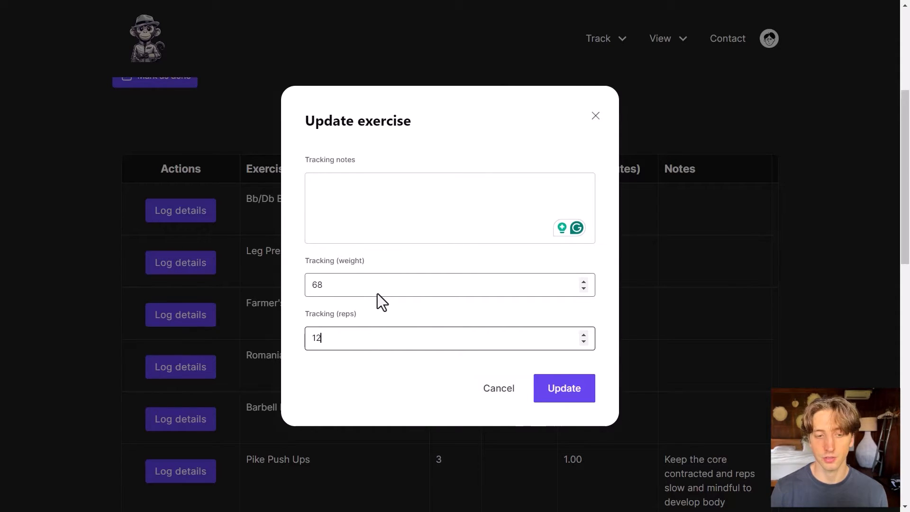
click(569, 401)
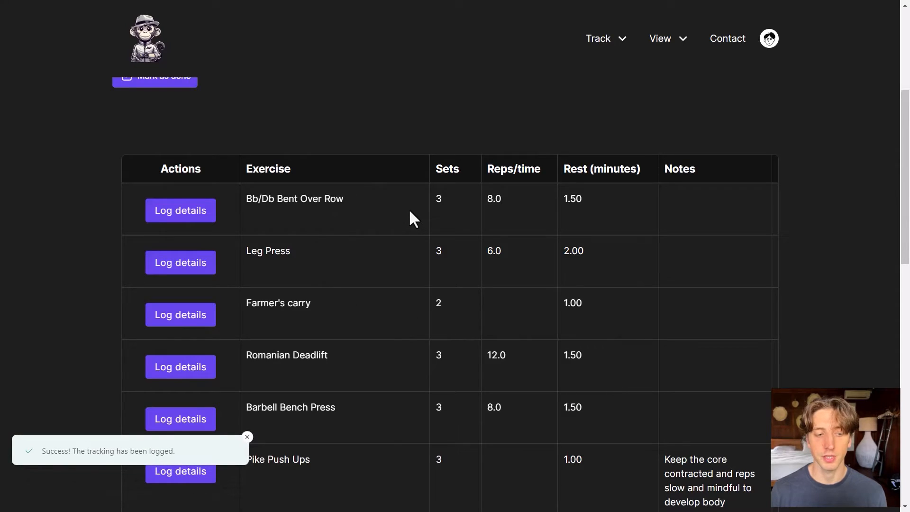
Check the tracking columns of the session's exercise table and the chart of sets per muscle group.
scroll(340, 208, right, 10)
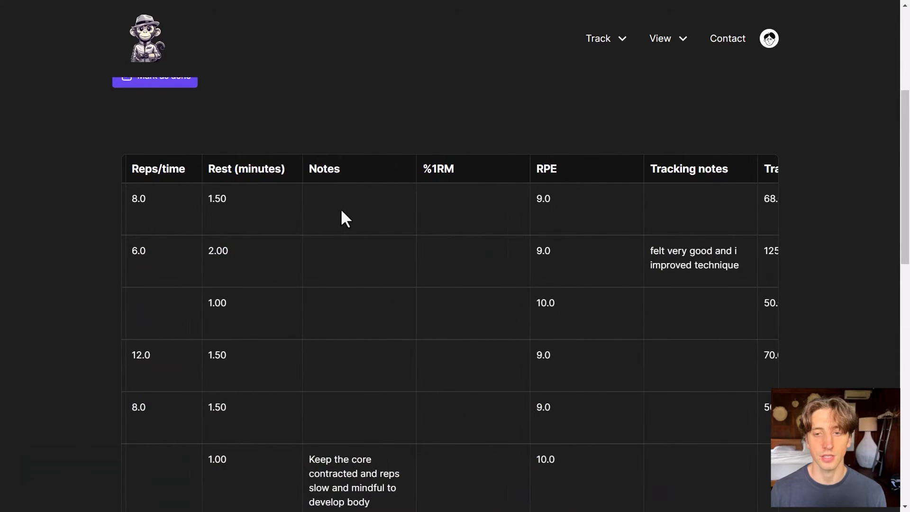
scroll(440, 247, down, 10)
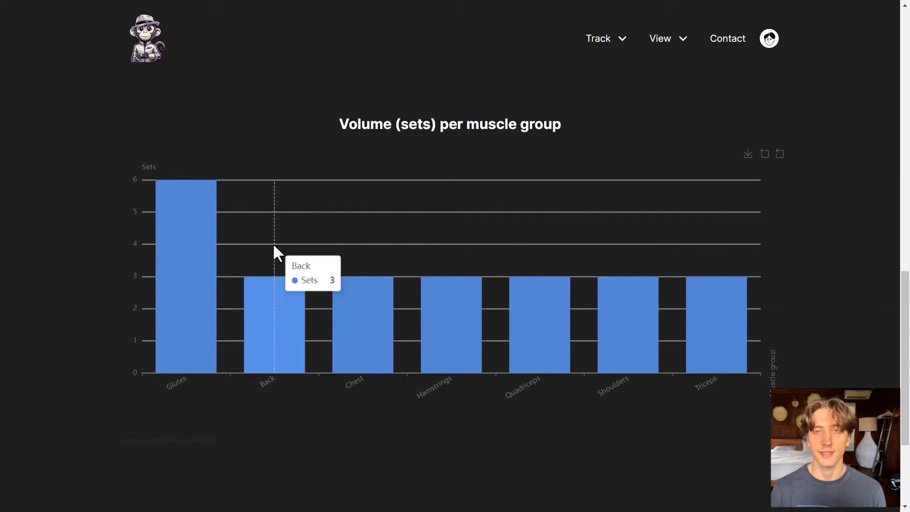
mouse_move(163, 258)
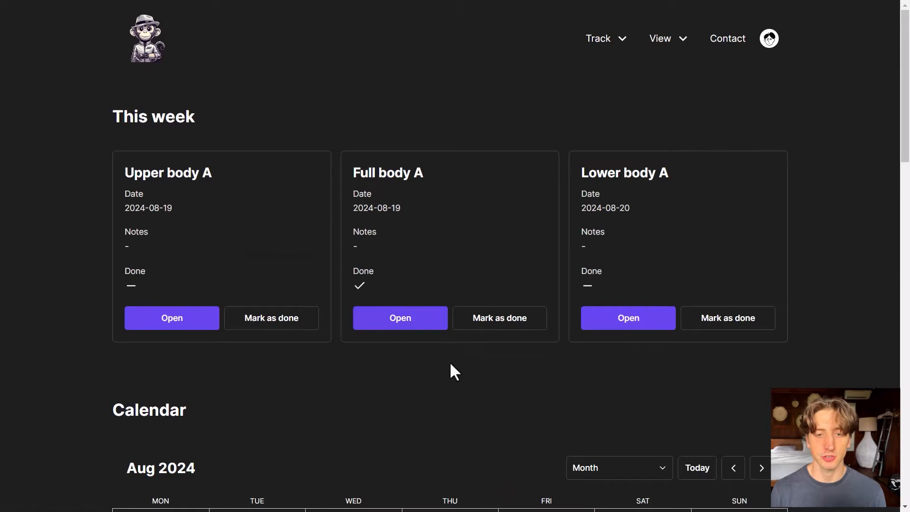
Review the monthly training calendar and the chart of training sessions completed by month on the client home page.
scroll(450, 363, down, 10)
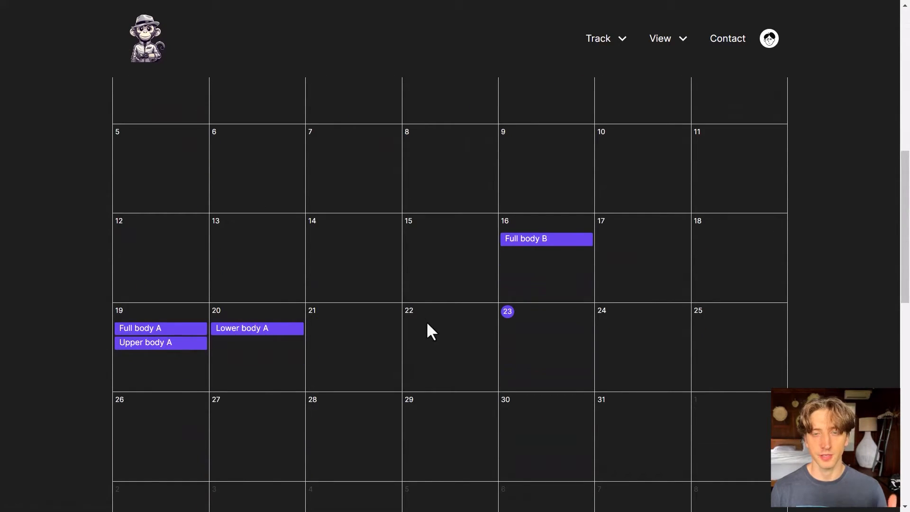
scroll(426, 324, down, 3)
scroll(428, 341, up, 3)
scroll(429, 342, down, 5)
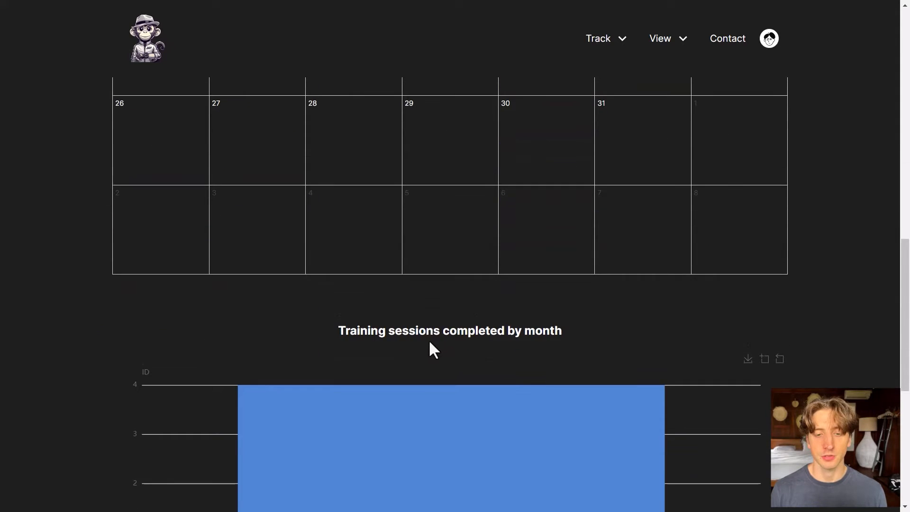
scroll(429, 341, down, 3)
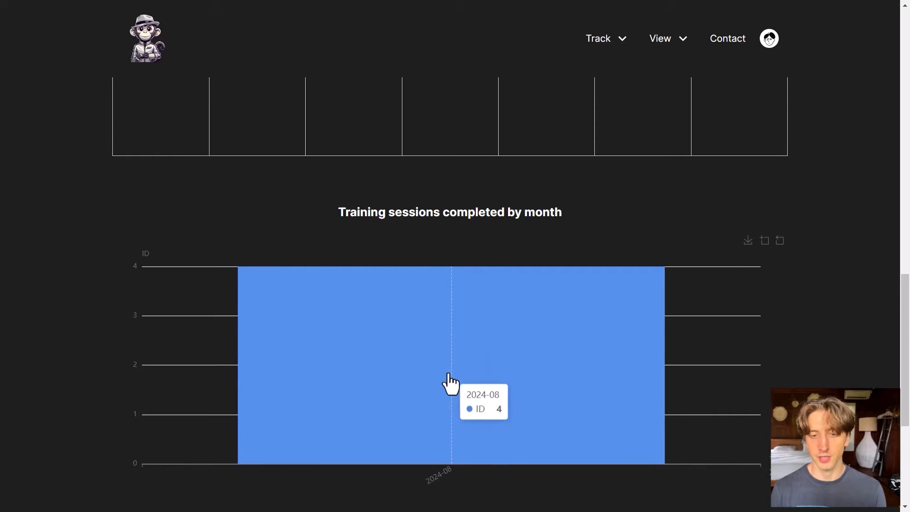
scroll(450, 379, down, 1)
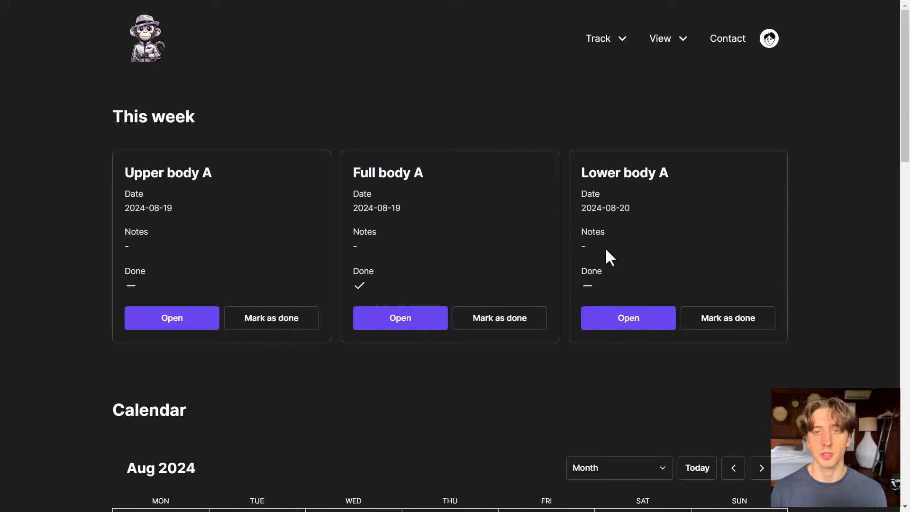
Go to the progress updates page and inspect the existing updates, including the edit form of the 2024-05-05 entry.
key(F5)
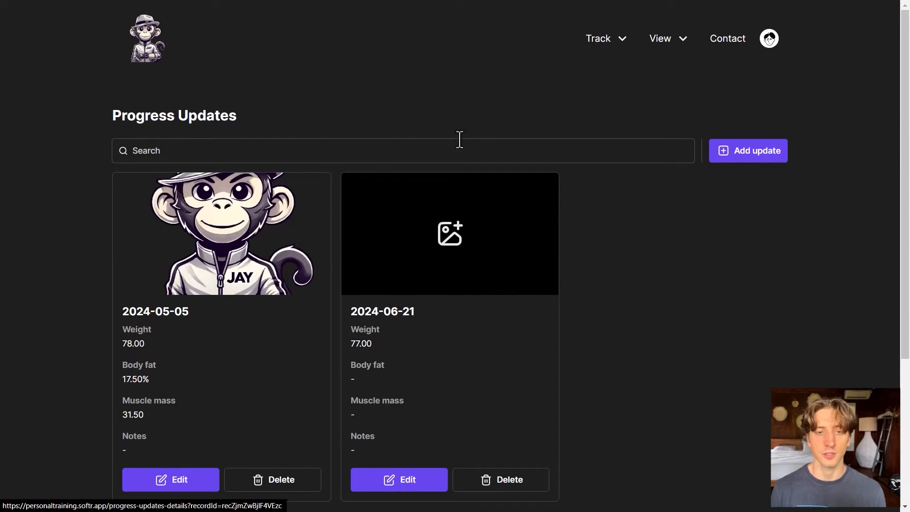
scroll(145, 215, down, 1)
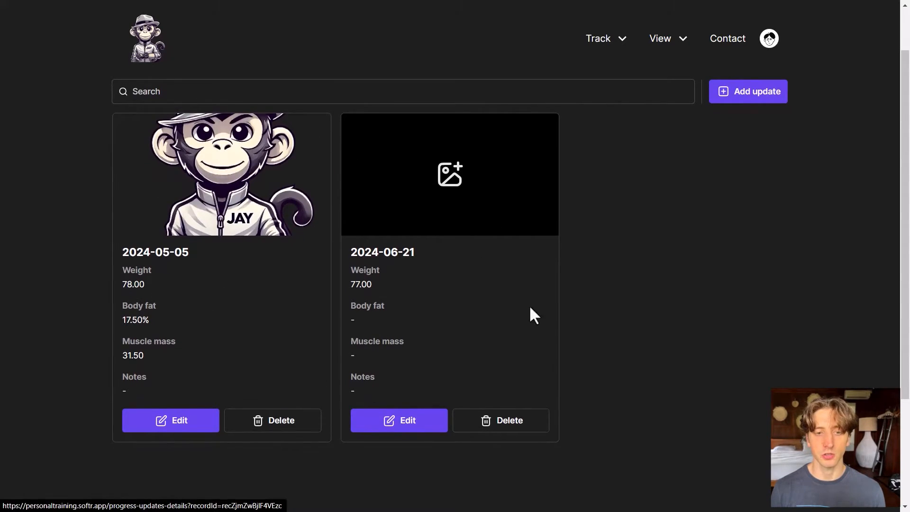
click(179, 425)
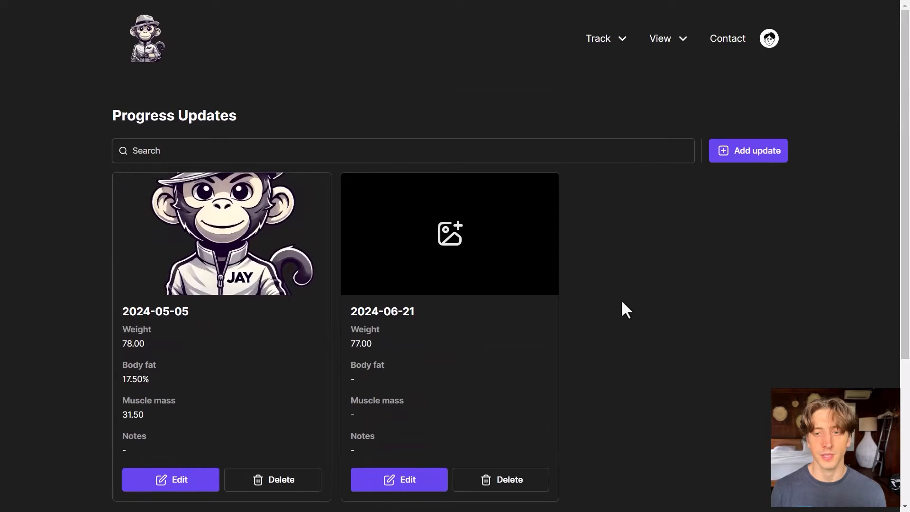
Add a new progress update dated August 23, 2024 with a body fat of 20%, leaving the other fields empty.
click(746, 152)
click(393, 118)
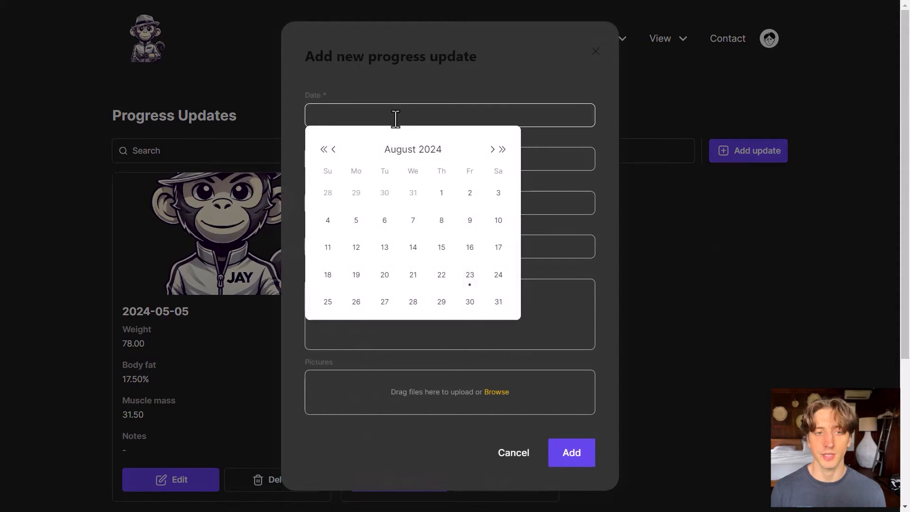
click(471, 274)
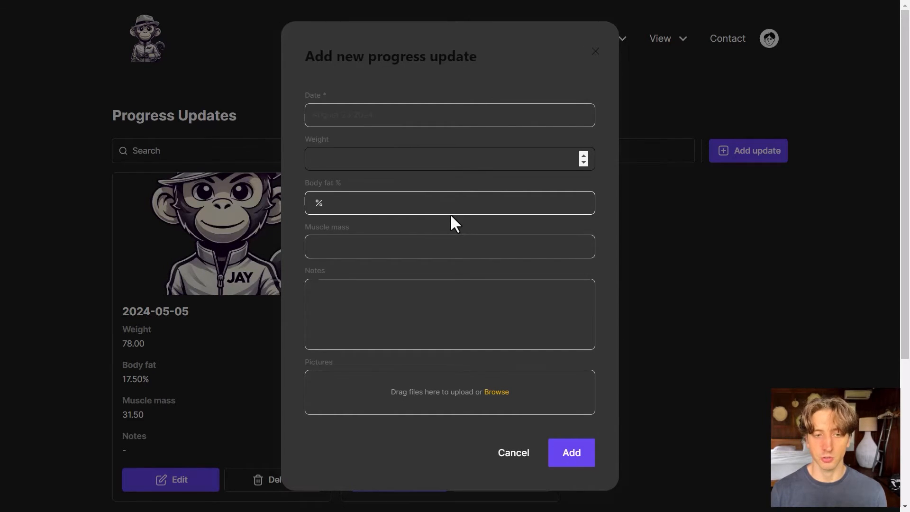
click(348, 202)
click(366, 246)
click(365, 202)
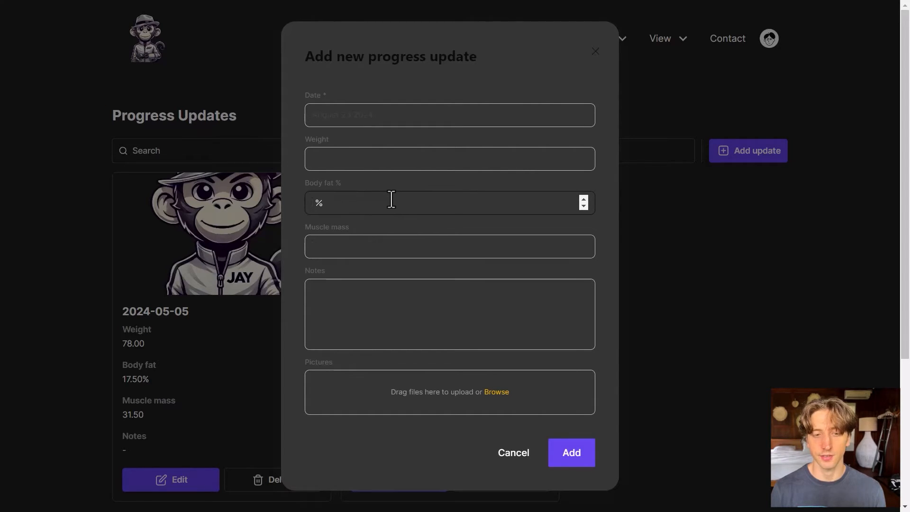
click(409, 179)
click(390, 246)
click(392, 309)
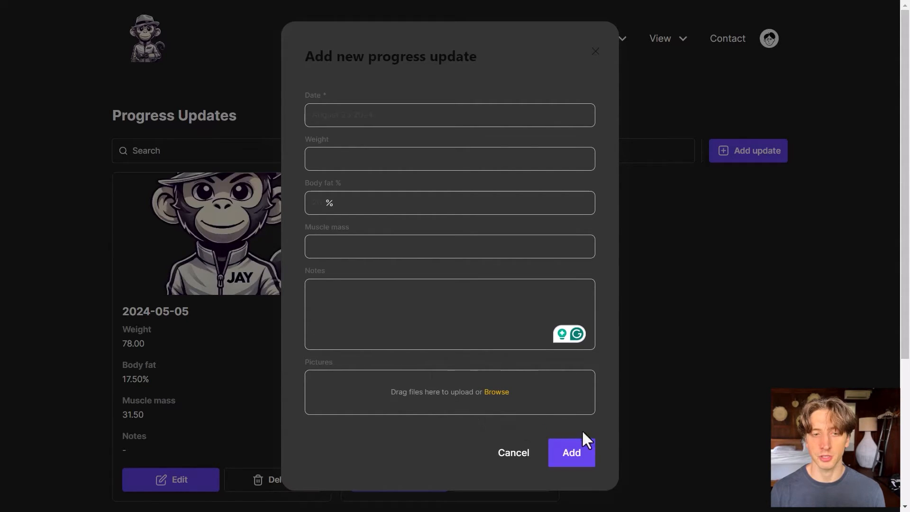
click(567, 458)
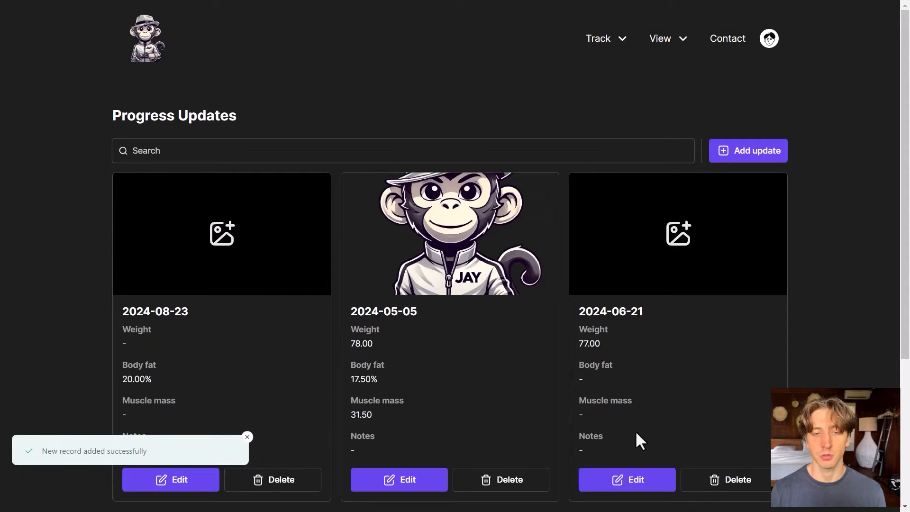
Open the details of the 2024-08-23 progress update and look over its metrics and edit option.
key(F5)
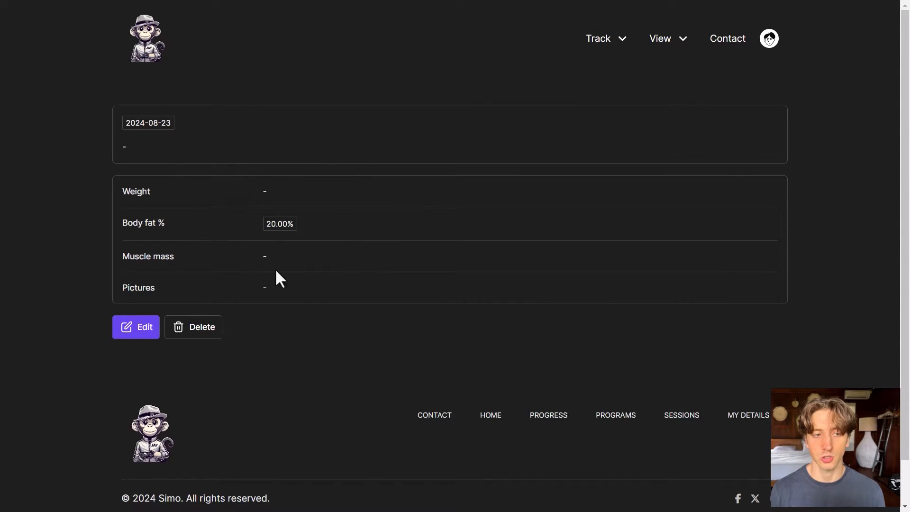
scroll(321, 203, down, 1)
scroll(332, 259, up, 1)
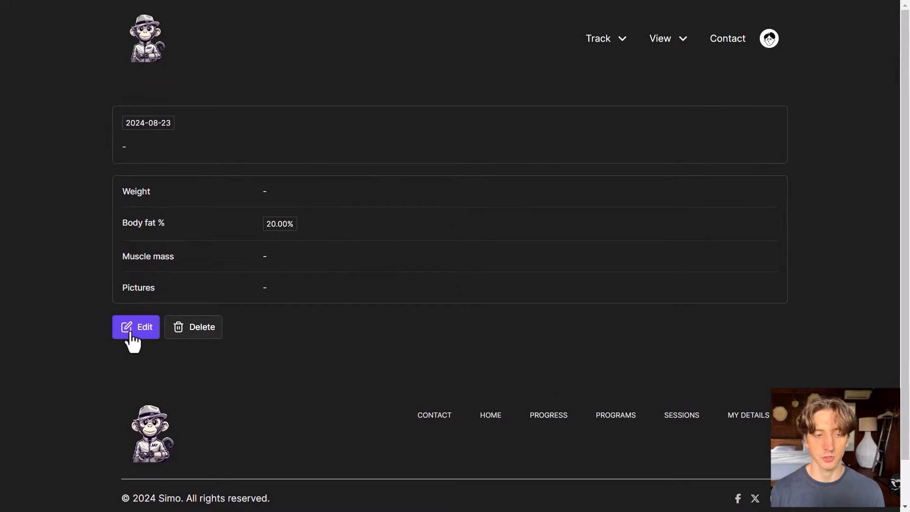
click(132, 332)
Browse the training sessions list with its program filter options, and open the details of the Lower body A session.
click(598, 40)
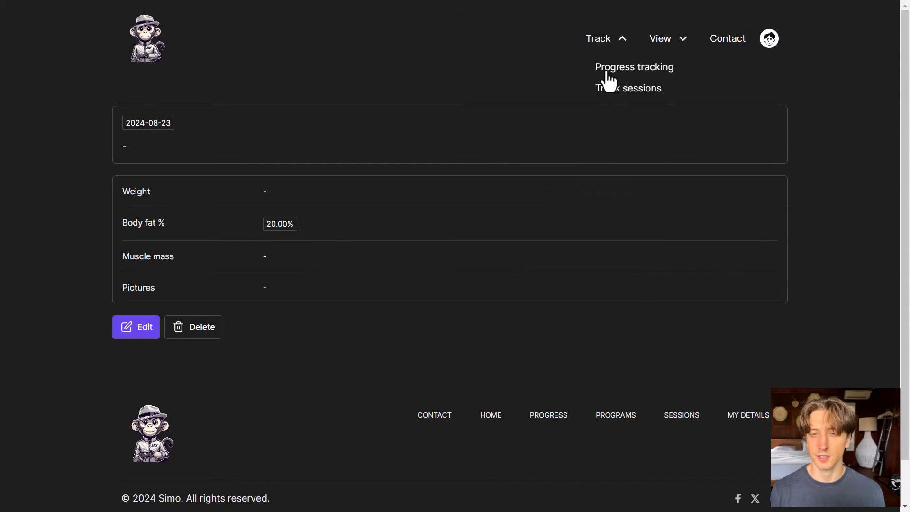
click(607, 89)
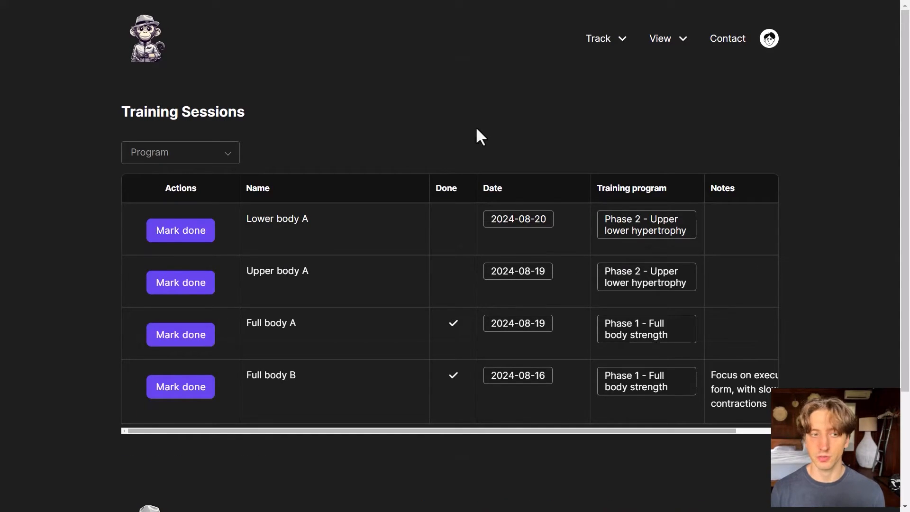
click(203, 158)
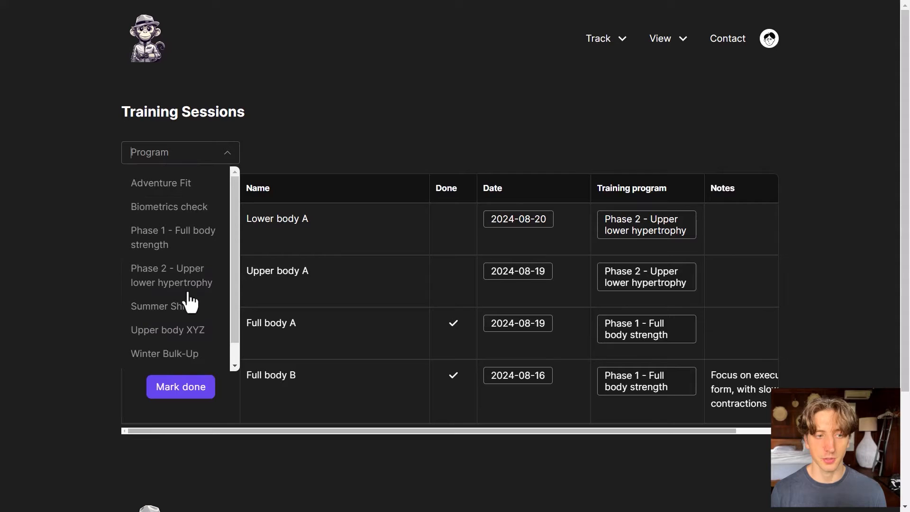
click(359, 225)
scroll(394, 222, right, 1)
scroll(604, 241, left, 1)
scroll(606, 251, left, 1)
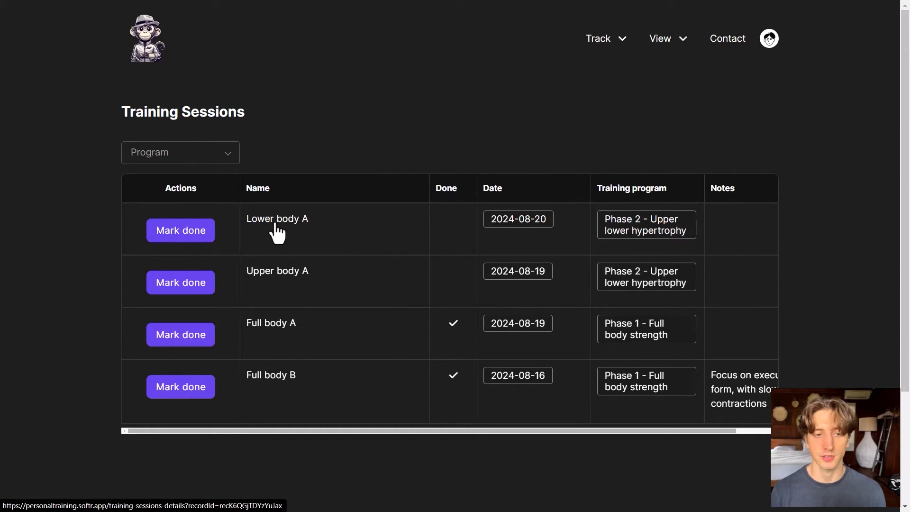
click(406, 326)
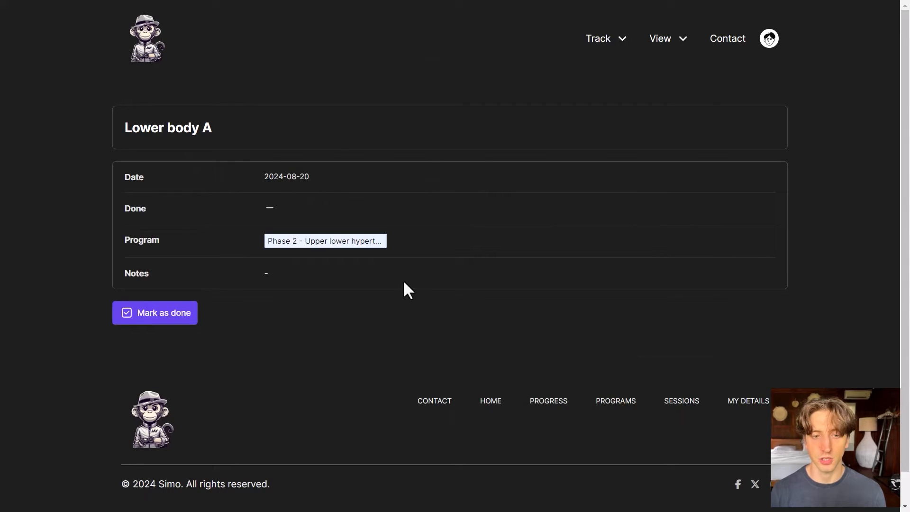
Go to the client's My details page and review the plan and the initial and latest body fat values.
click(664, 38)
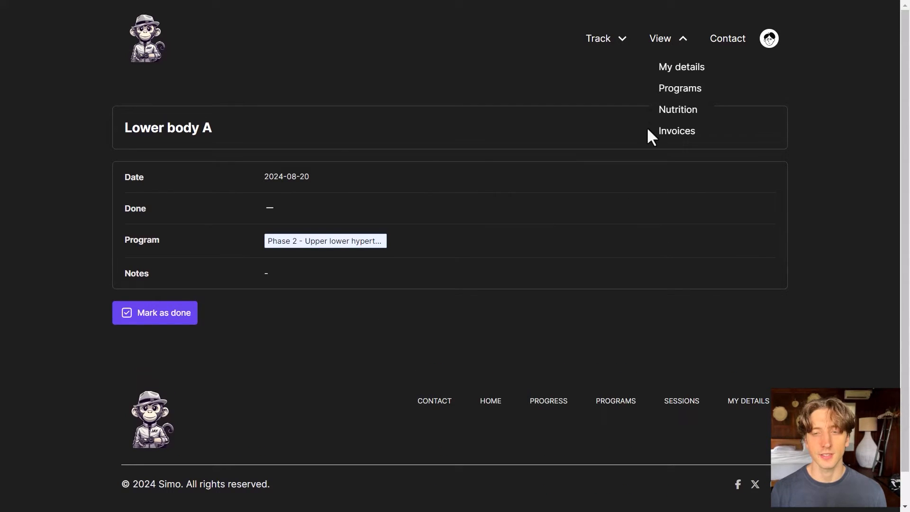
click(670, 75)
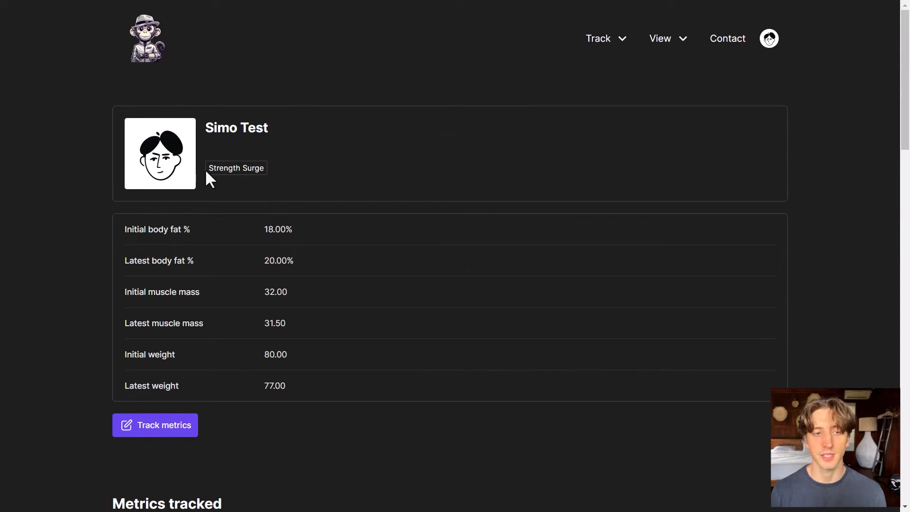
click(258, 171)
scroll(265, 174, down, 1)
drag(275, 171, 308, 202)
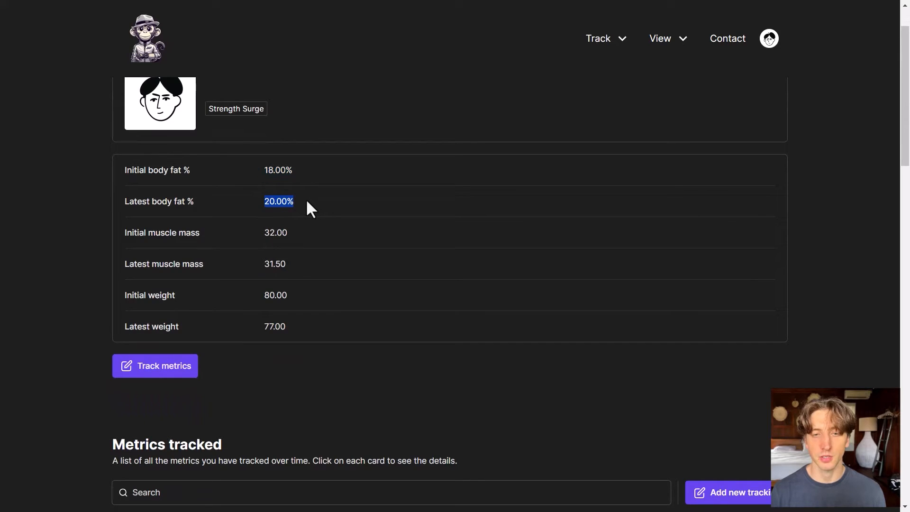
click(307, 201)
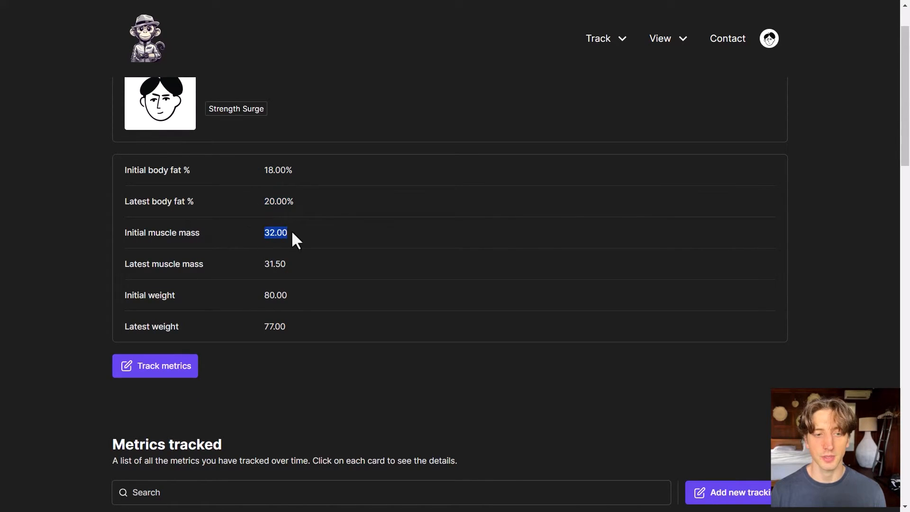
Compare the client's initial and latest muscle mass and weight values.
double_click(278, 268)
scroll(295, 259, down, 1)
drag(265, 235, 281, 236)
drag(265, 269, 286, 267)
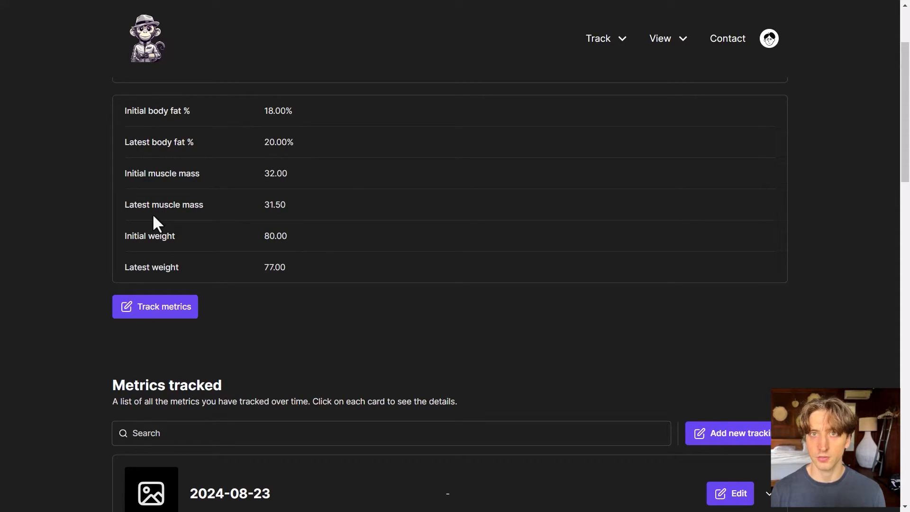
Expand the 2024-08-23 and 2024-05-05 entries under Metrics tracked to view their body fat, muscle mass and weight.
scroll(297, 261, down, 5)
click(767, 258)
scroll(526, 349, down, 3)
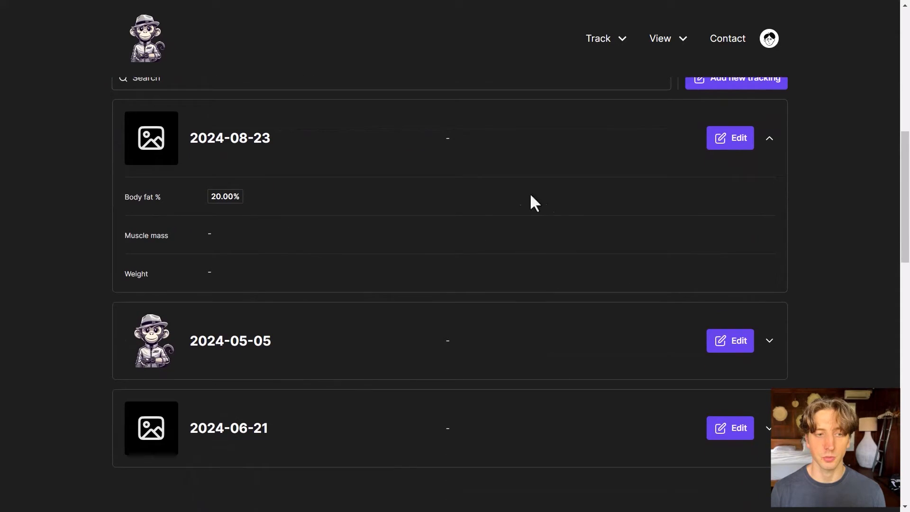
click(769, 340)
scroll(787, 294, down, 4)
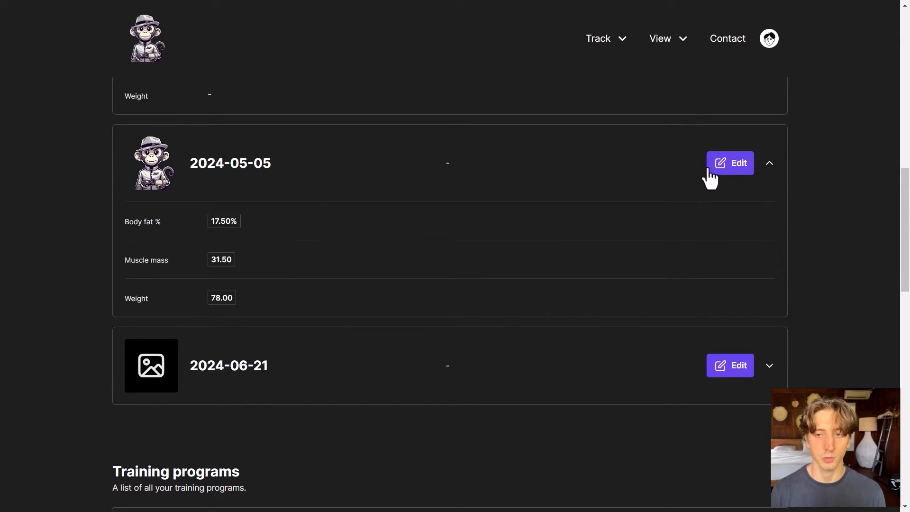
Check the Status and Goal filters of the training programs list, and open the Phase 2 - Upper lower hypertrophy program.
scroll(639, 284, down, 6)
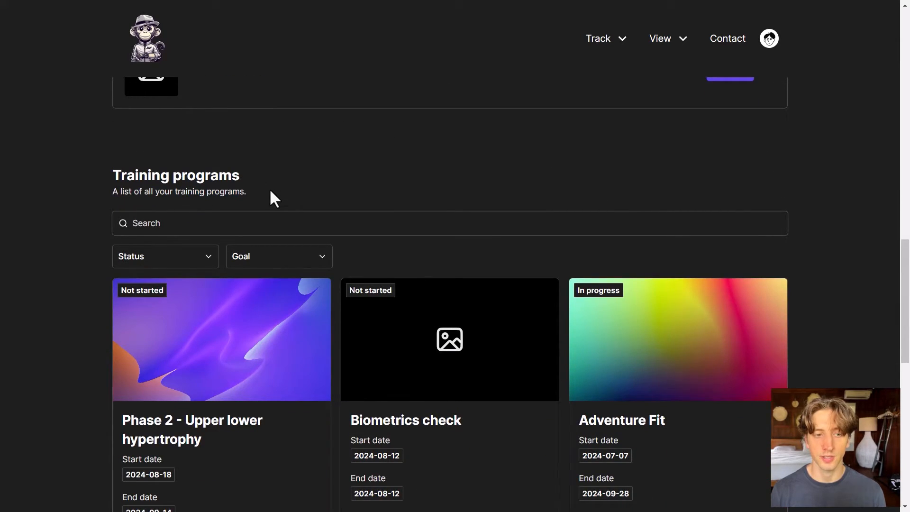
scroll(283, 191, down, 1)
click(203, 202)
click(277, 198)
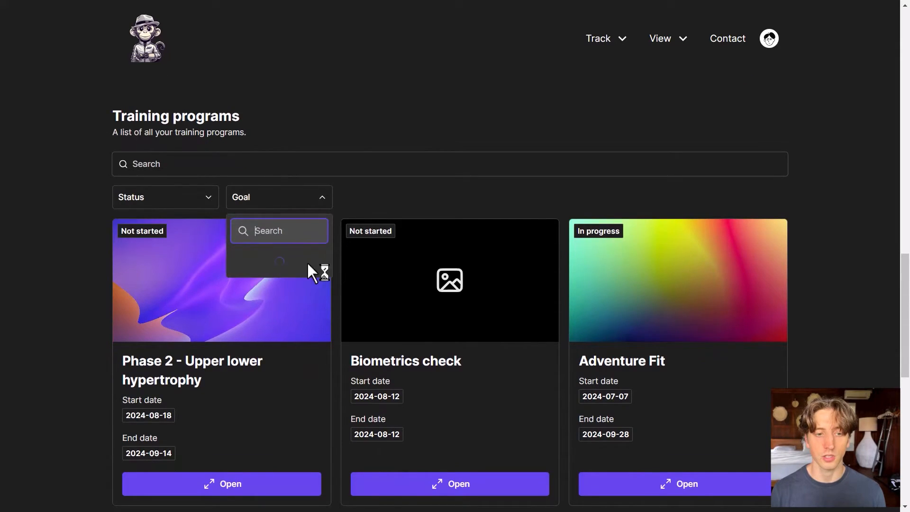
scroll(313, 280, down, 2)
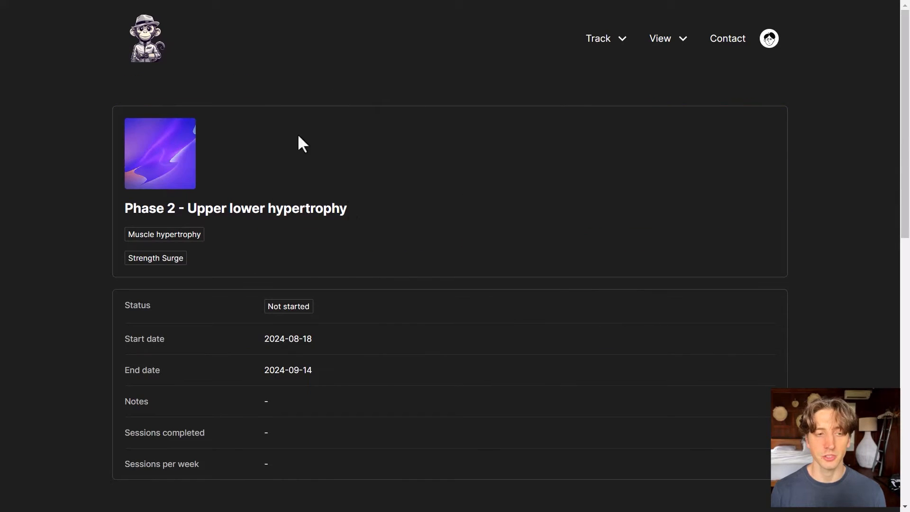
Review the Phase 2 program's goal, plan, status, start date and end date.
scroll(320, 135, down, 1)
drag(148, 175, 182, 175)
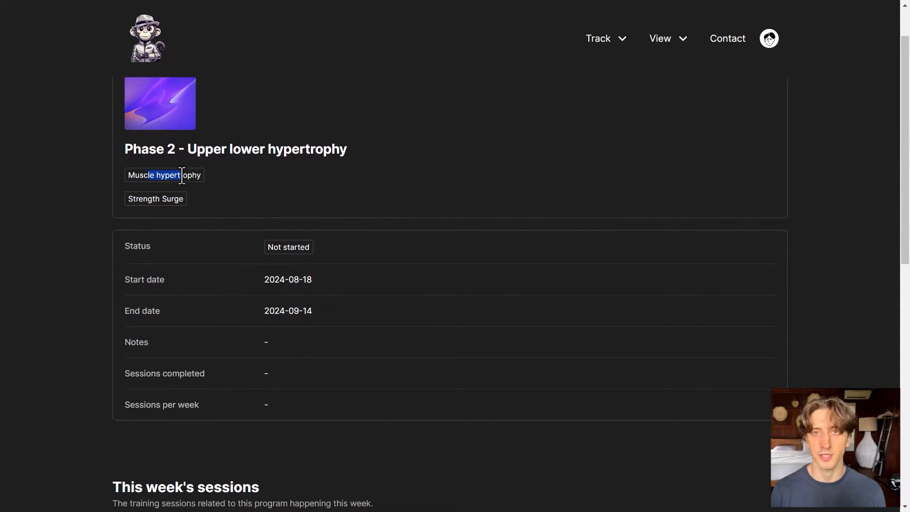
click(143, 198)
scroll(296, 218, down, 2)
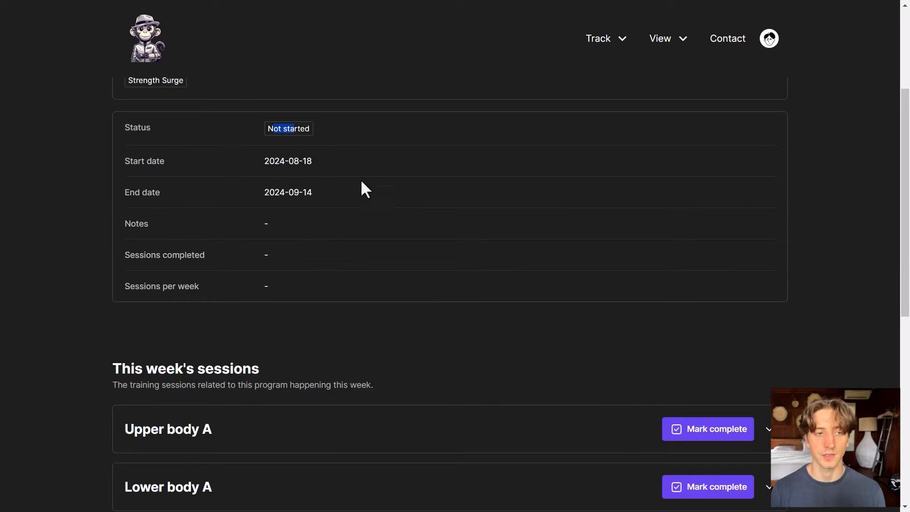
drag(264, 160, 295, 161)
click(279, 190)
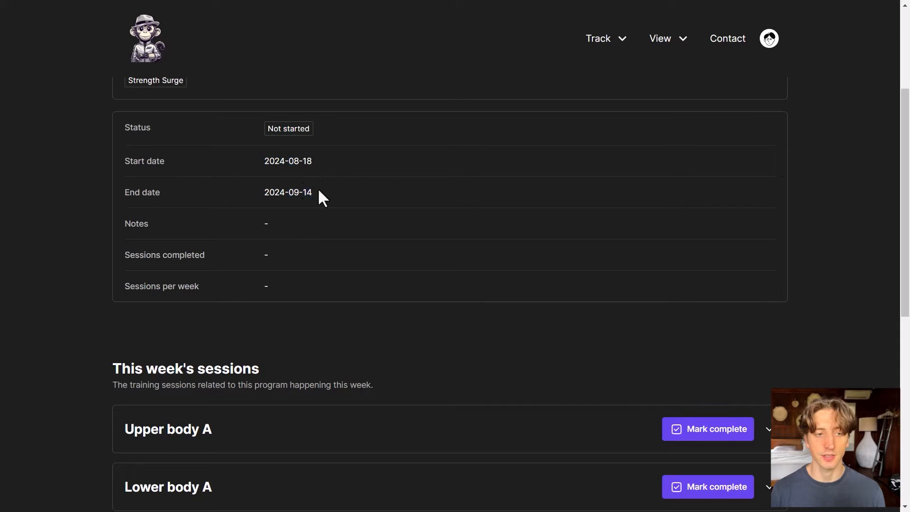
Review the Phase 2 program's sessions and expand this week's Upper body A to view its date, done state and notes.
scroll(317, 187, down, 3)
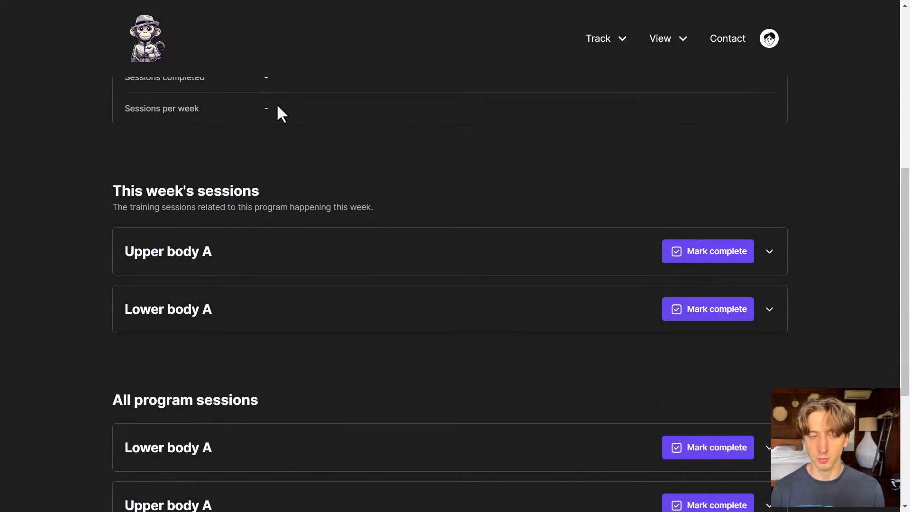
scroll(349, 229, down, 5)
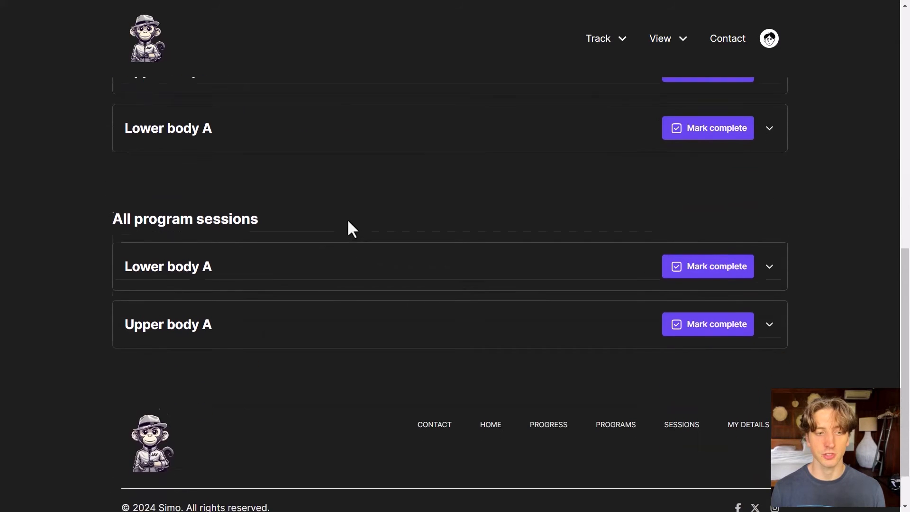
scroll(446, 282, up, 4)
click(768, 191)
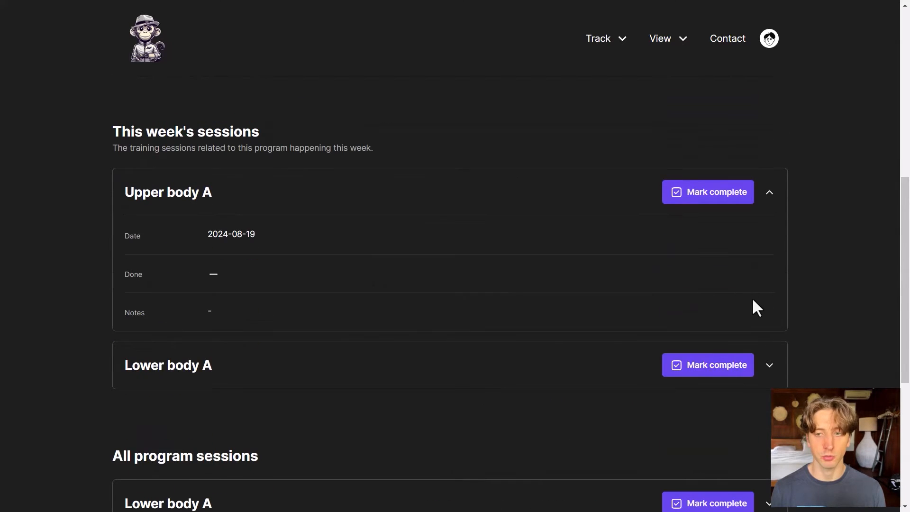
scroll(701, 294, down, 1)
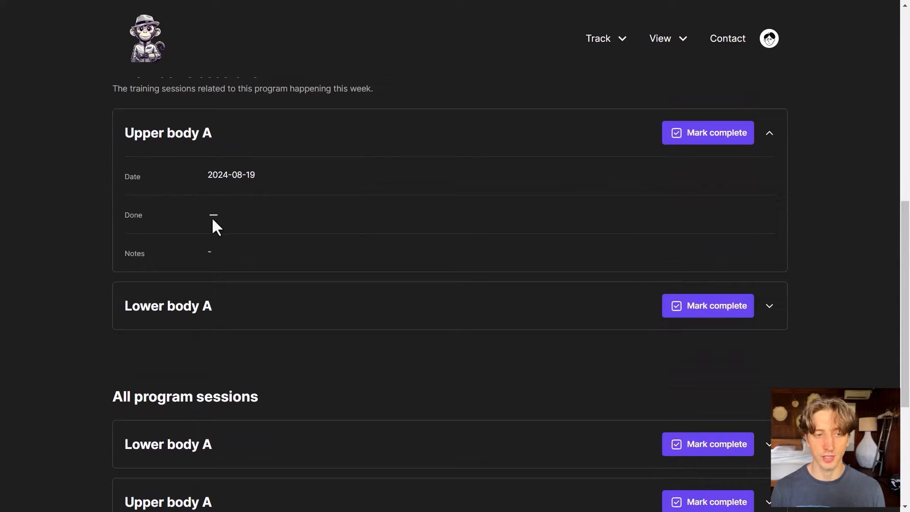
double_click(205, 253)
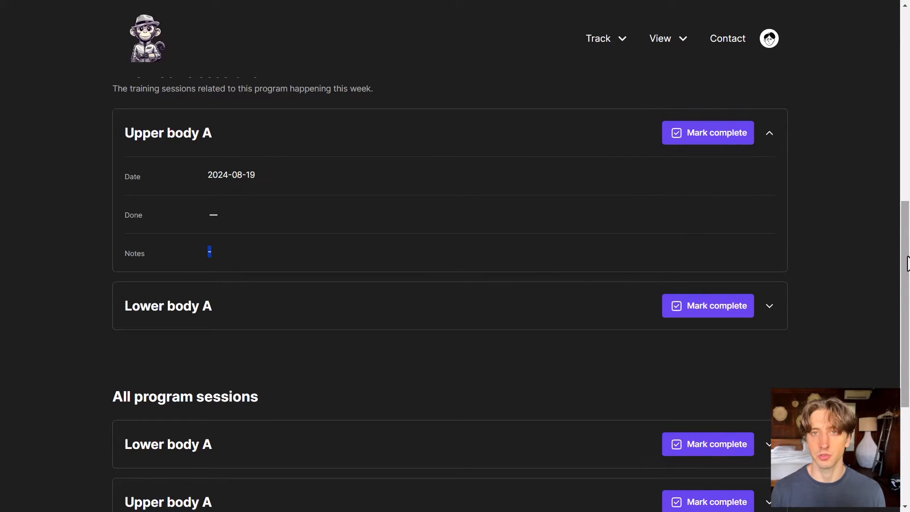
Return to the training programs list and look through all program cards down to Phase 1 - Full body strength.
drag(906, 263, 904, 59)
click(660, 41)
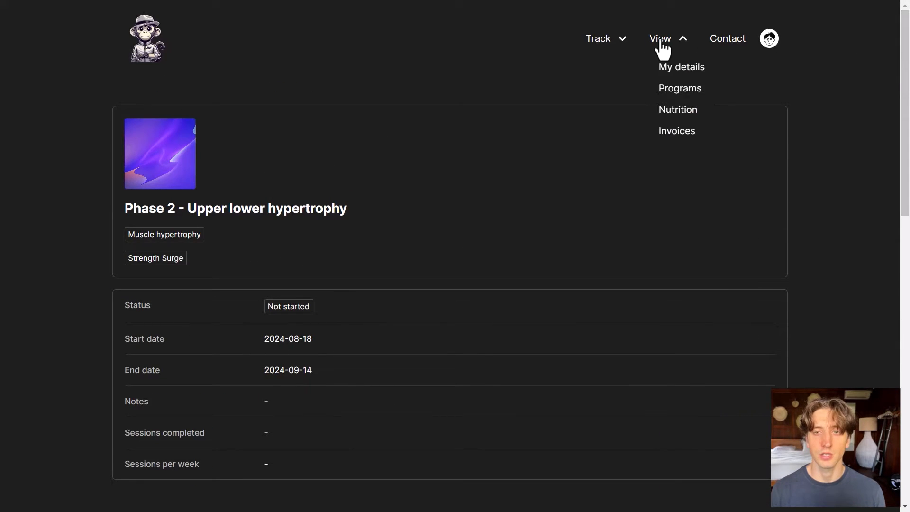
click(662, 89)
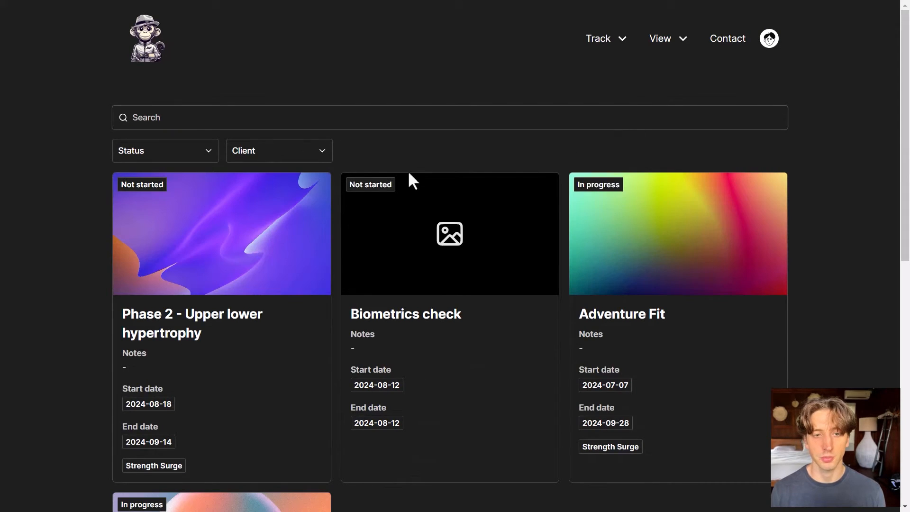
scroll(346, 257, down, 4)
scroll(351, 261, down, 3)
View the client's nutrition plans list, then leave it.
click(680, 40)
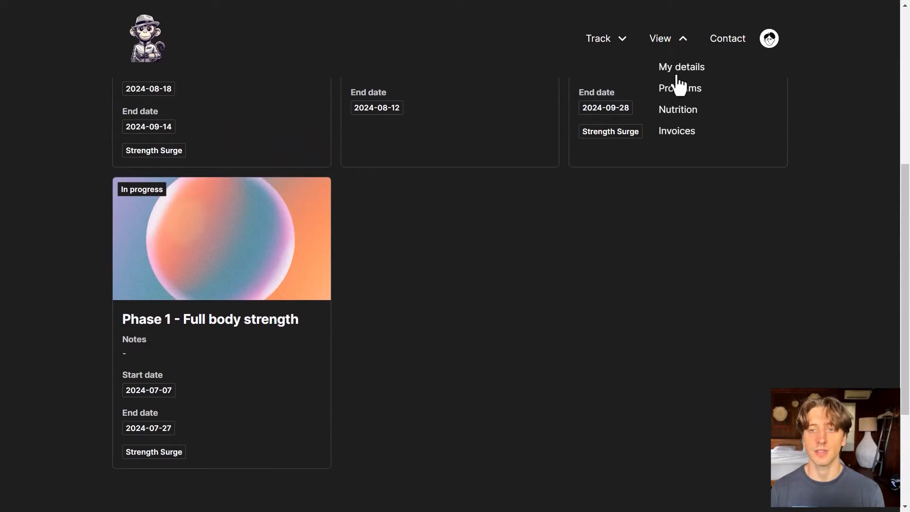
click(674, 109)
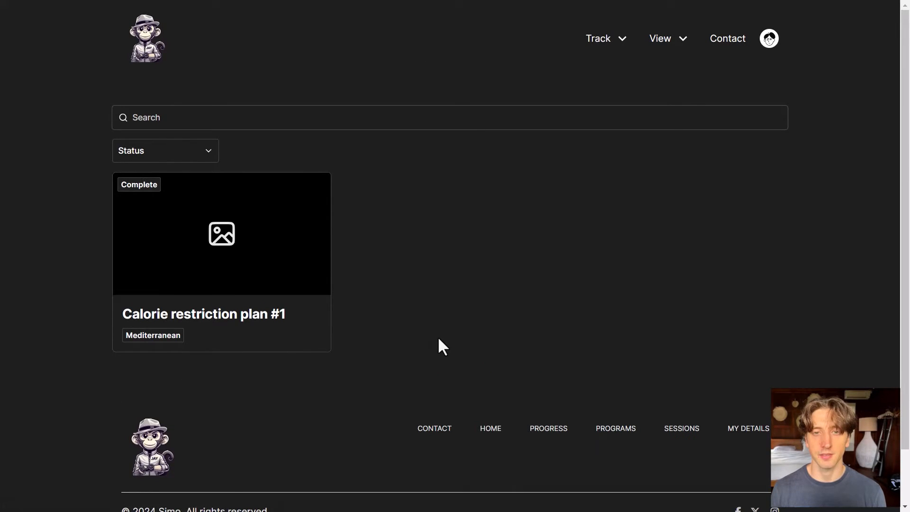
key(alt+Left)
Show the client's invoices and open the 2024-07-18 invoice to view its details.
click(680, 42)
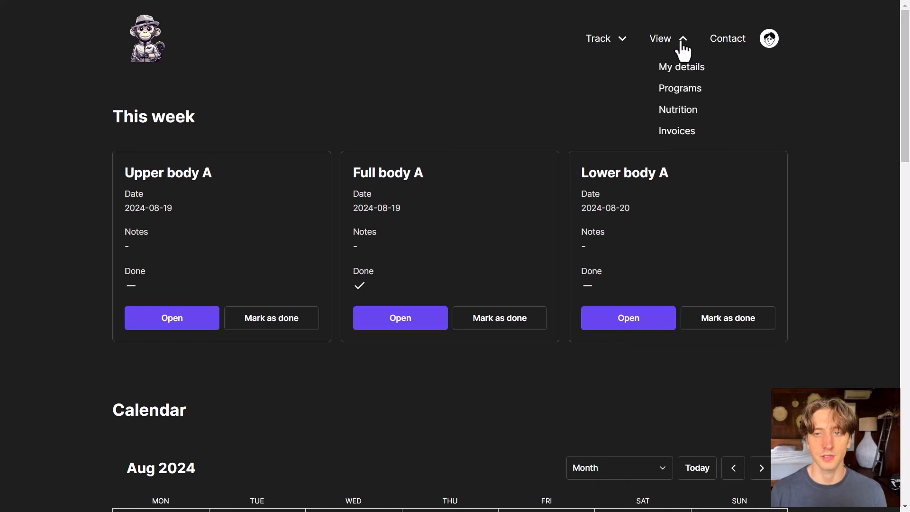
click(683, 133)
click(300, 377)
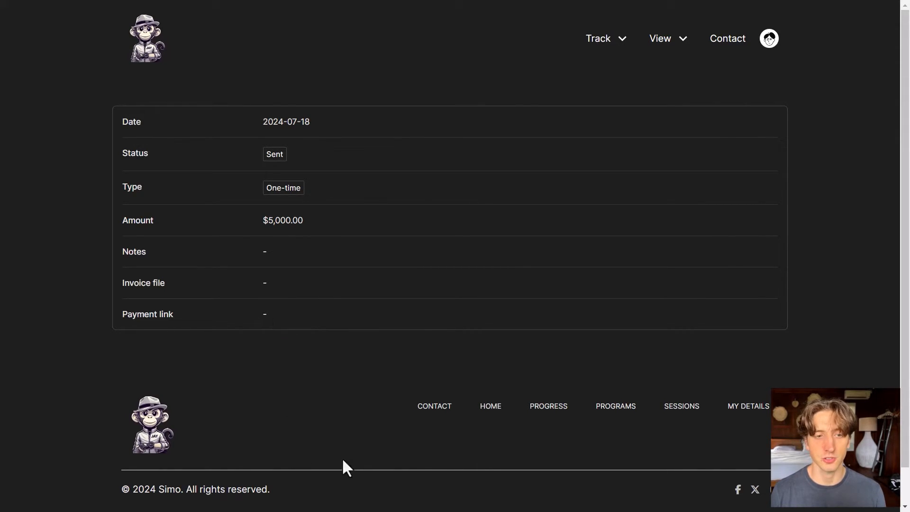
Submit a contact form with the message "Testing message" and no attachments.
click(728, 41)
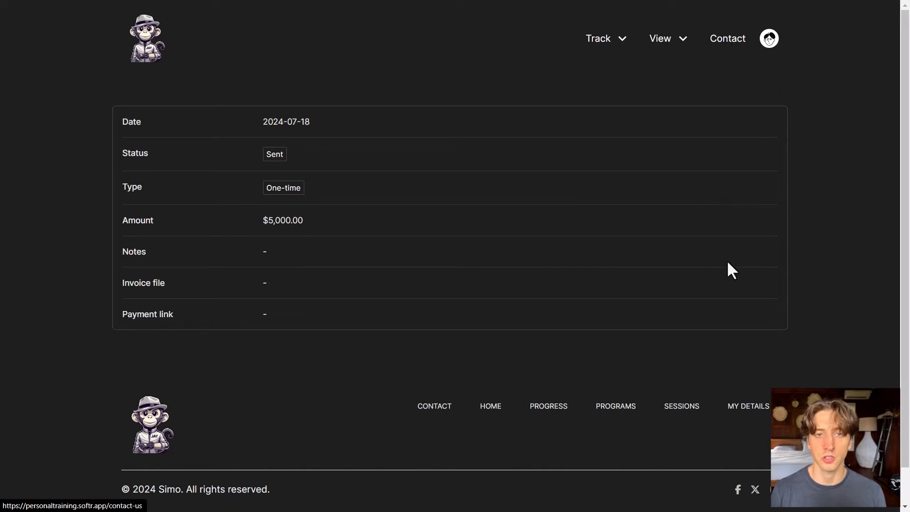
click(493, 235)
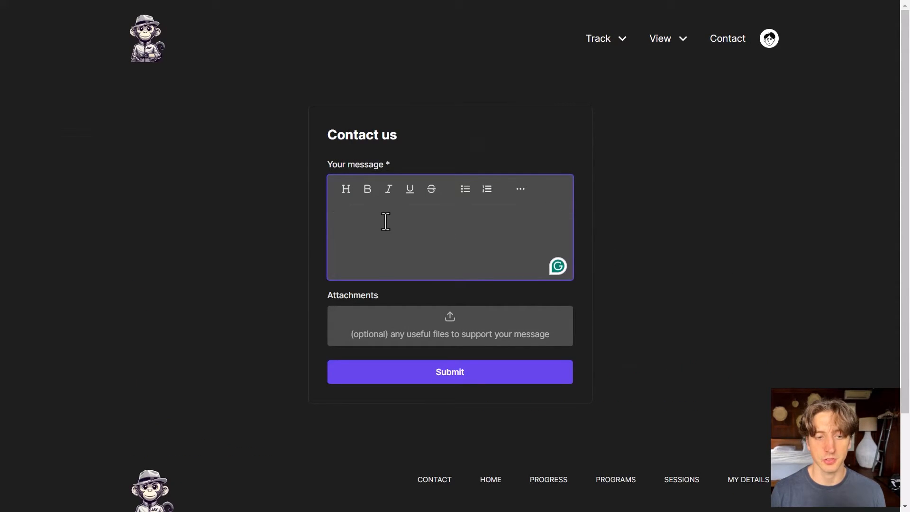
text(Testing message)
click(462, 379)
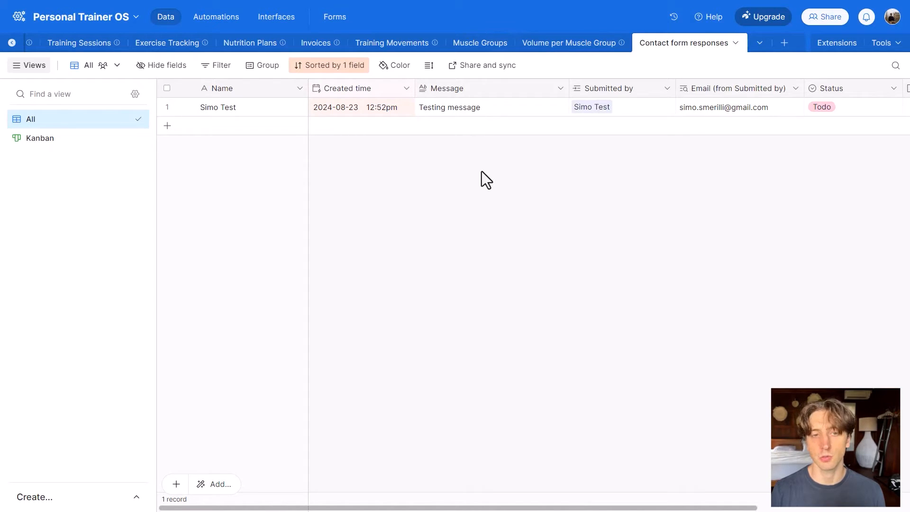
In the Airtable Contact form responses table, check the response's name, submitter and email, and pick Todo from its status options.
click(258, 106)
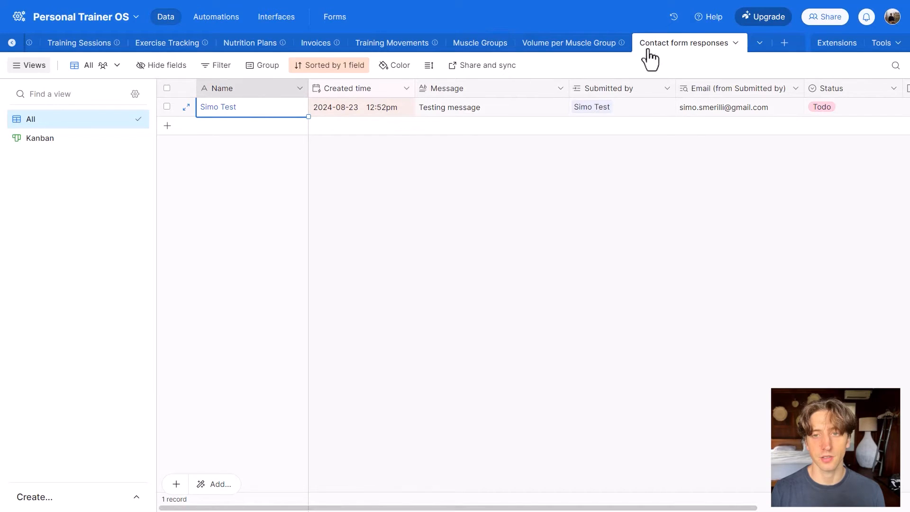
click(614, 104)
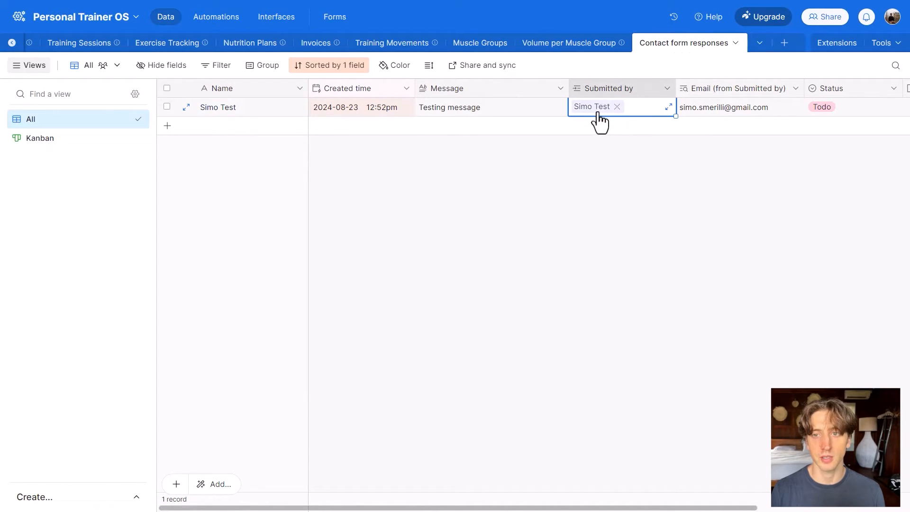
click(741, 113)
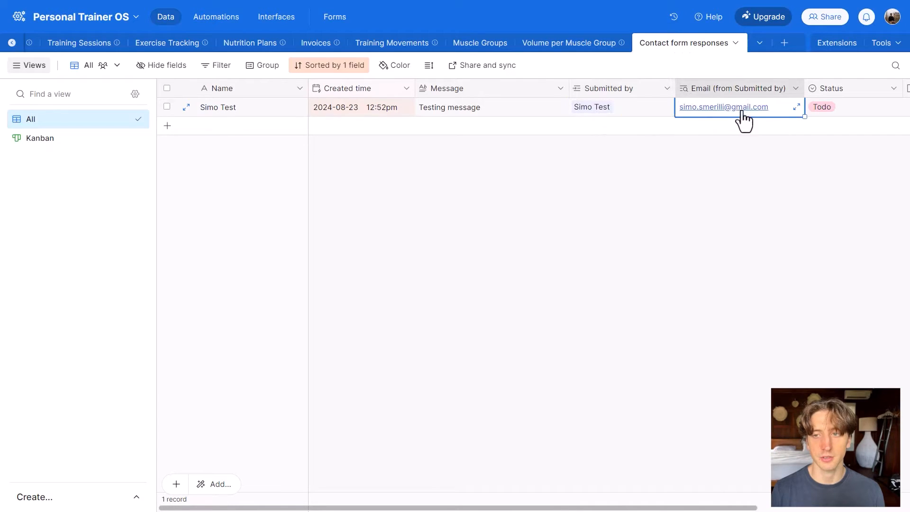
click(839, 114)
click(841, 116)
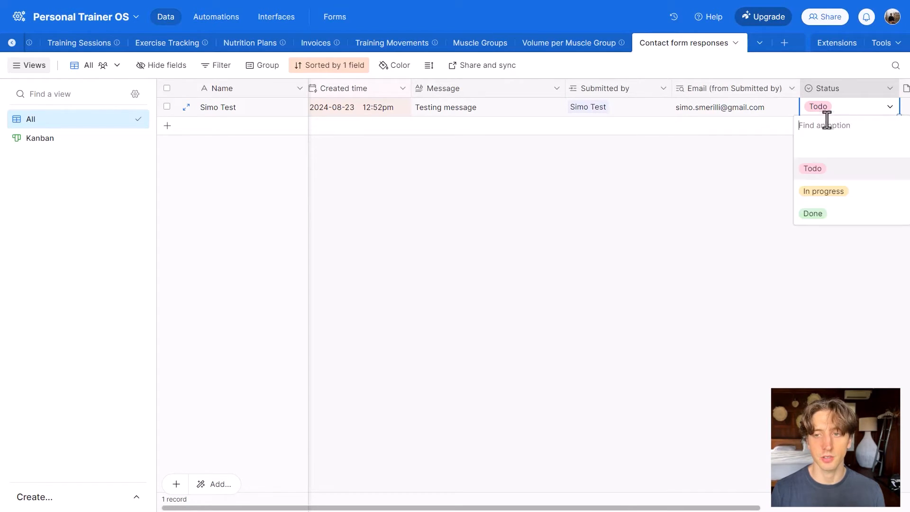
click(812, 169)
Check the response's message, expand the record to view all its fields, and close it.
click(500, 107)
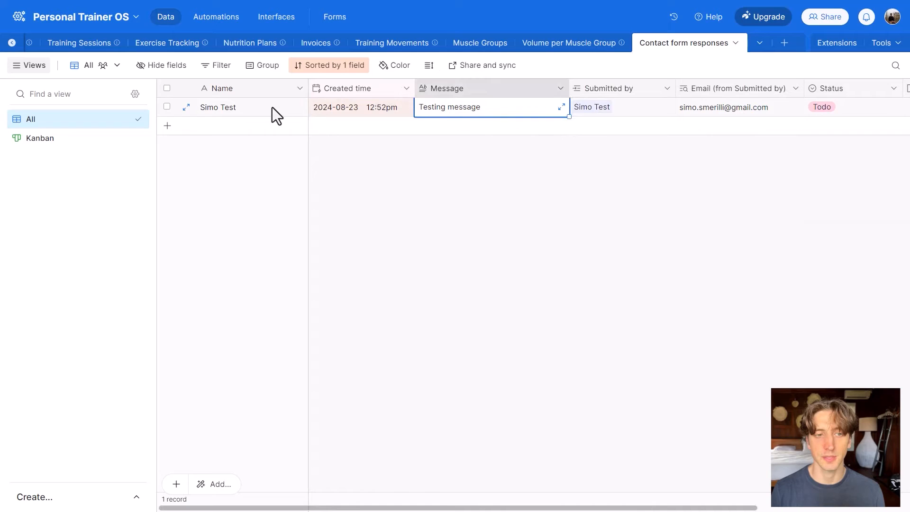
click(186, 107)
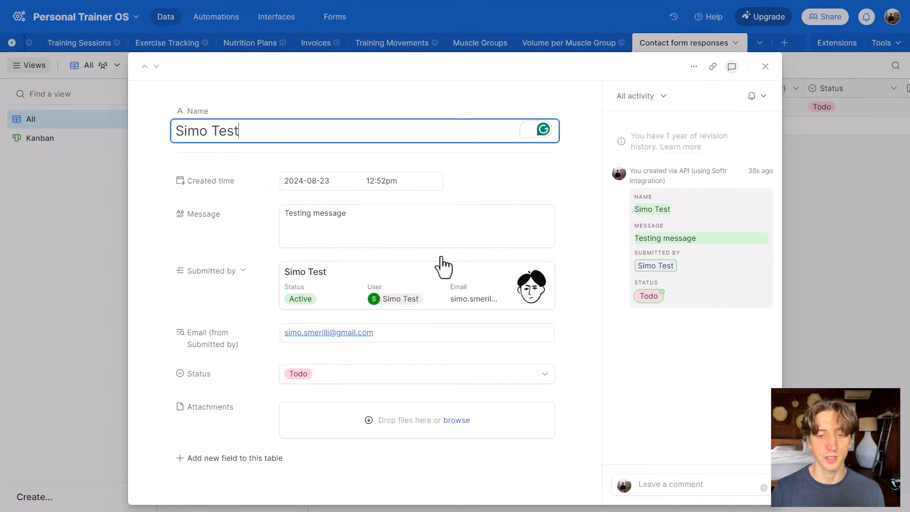
click(764, 66)
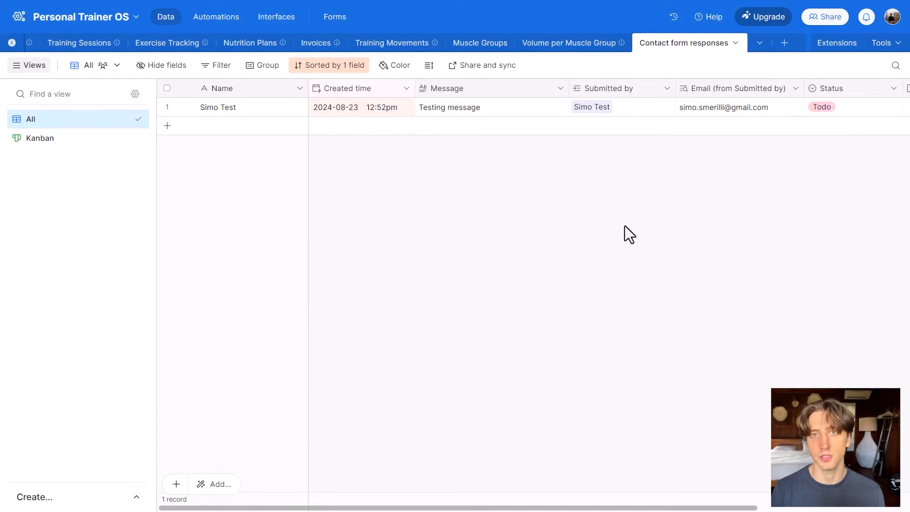
Open the Clients table and check the linked user and email of the fourth client.
scroll(54, 47, left, 5)
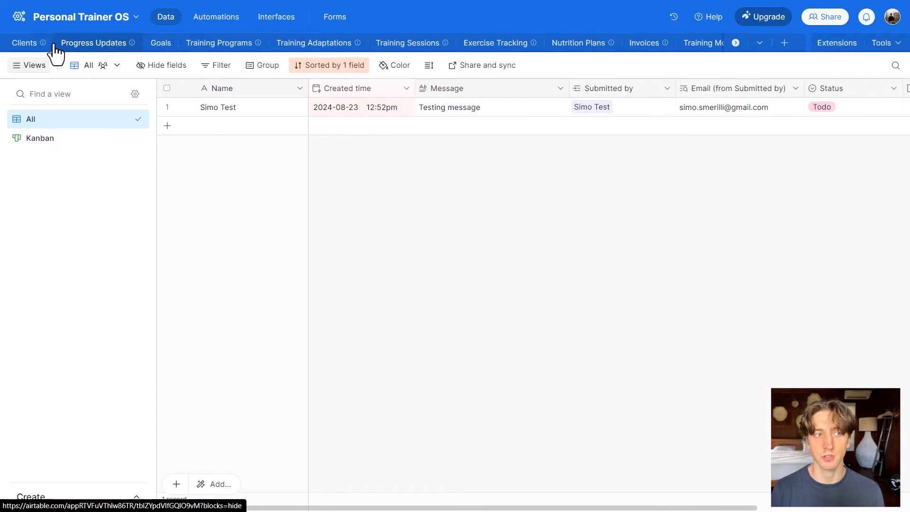
click(28, 44)
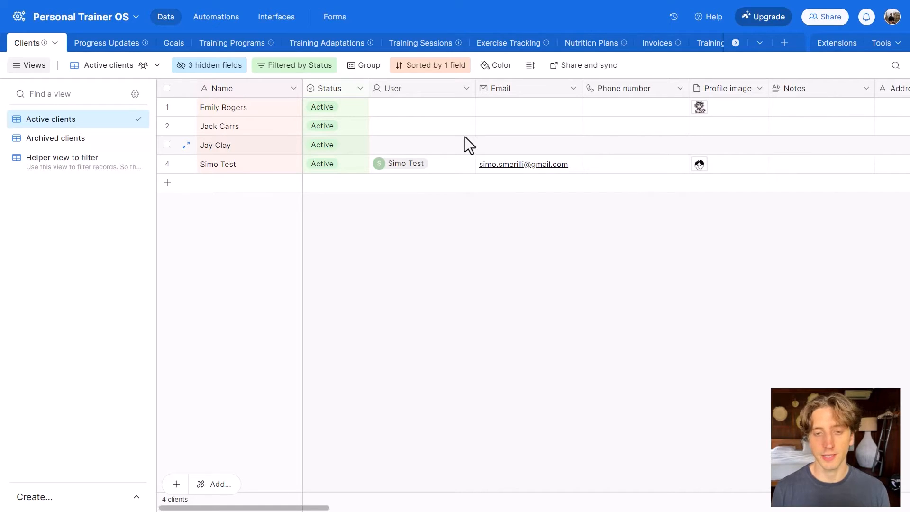
click(469, 164)
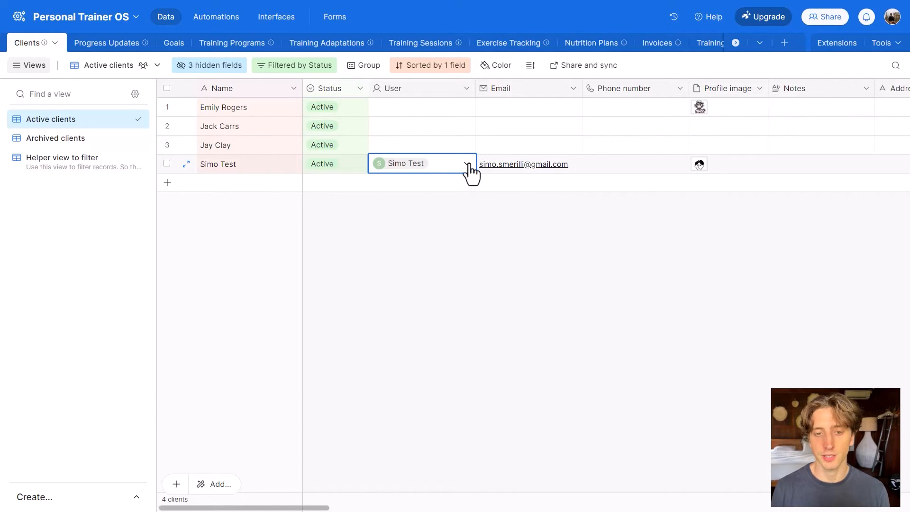
click(579, 163)
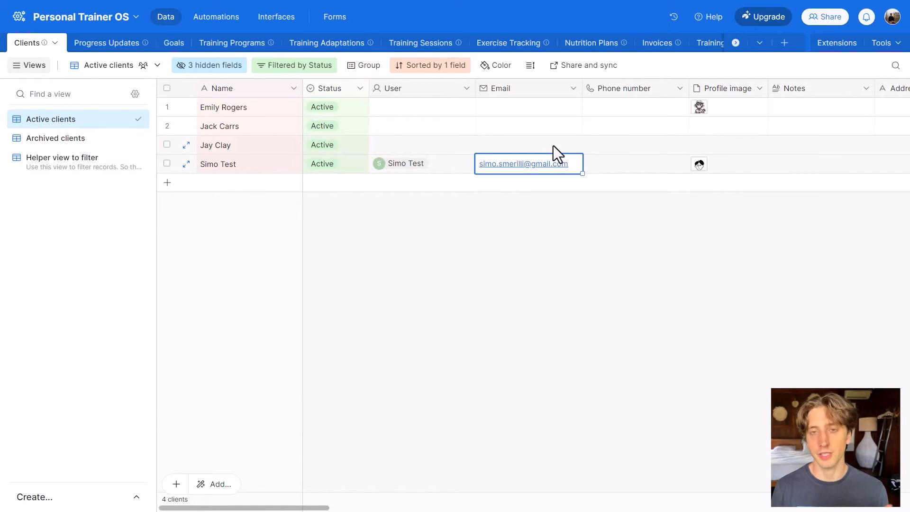
Check the available status options for the first client, leaving the status as Active.
click(337, 106)
click(350, 110)
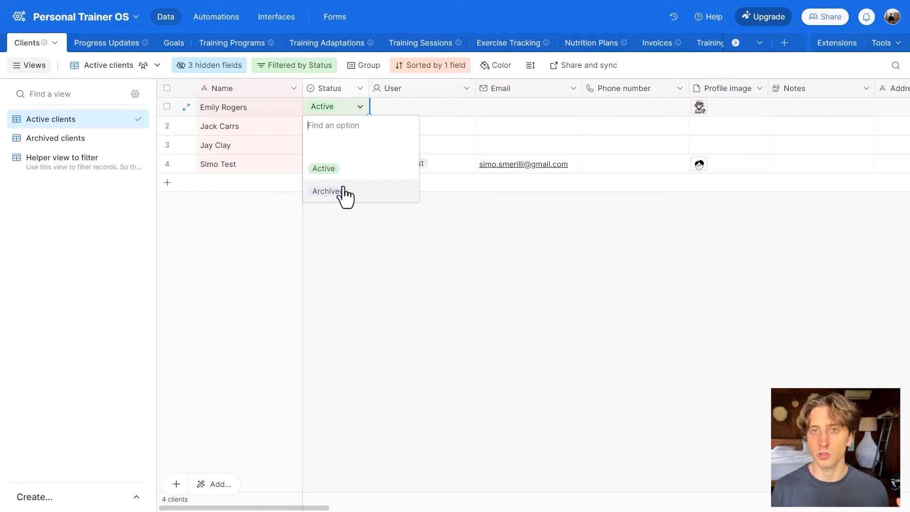
click(401, 244)
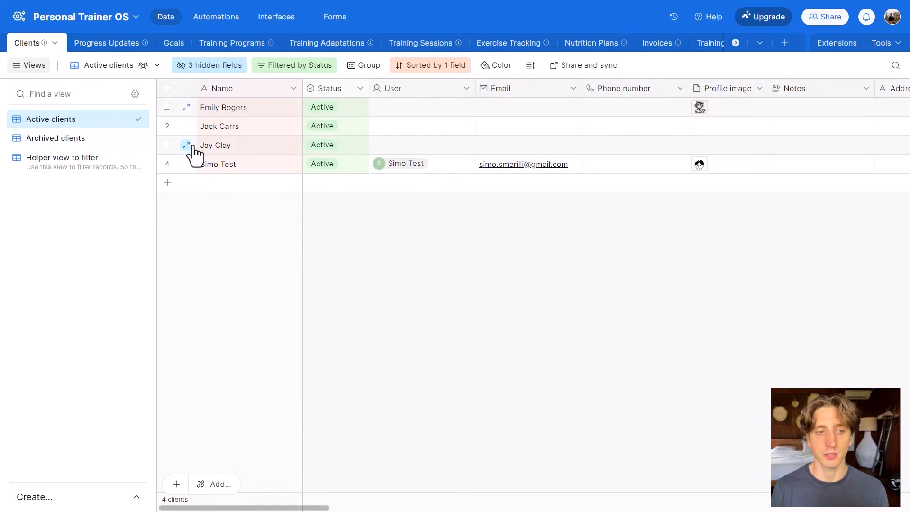
Expand the fourth client's record and review its profile image, contact fields, training programs and nutrition plans.
click(186, 166)
scroll(502, 196, down, 5)
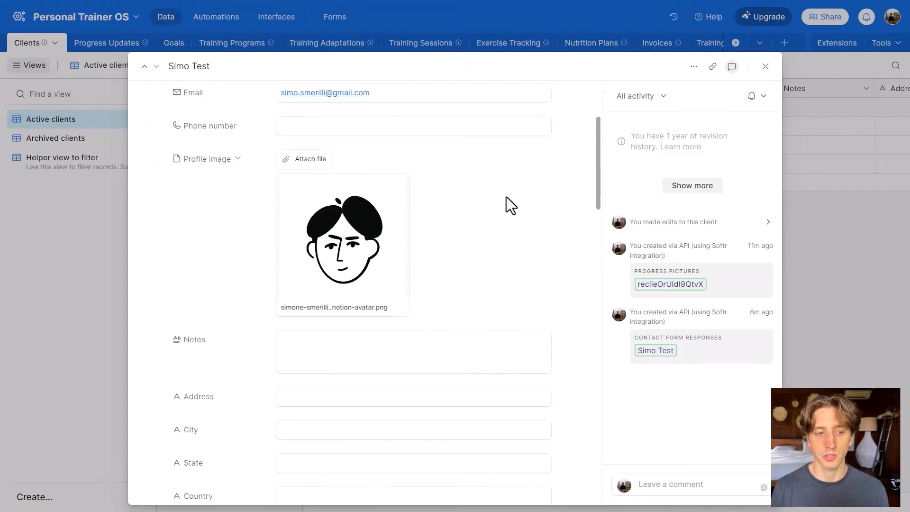
scroll(501, 196, down, 12)
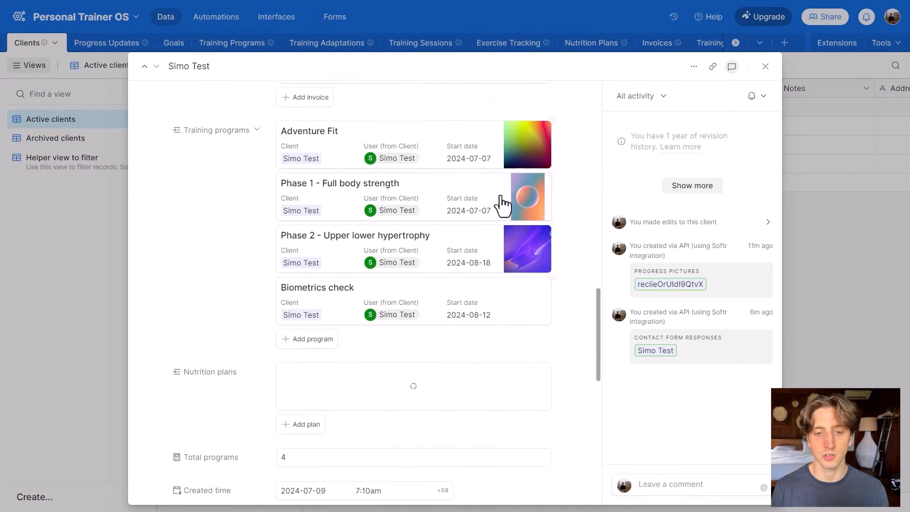
scroll(502, 196, down, 5)
Open the Progress Updates table and review the 2024-08-23 entry's body fat, muscle mass, pictures, notes and created time.
click(116, 43)
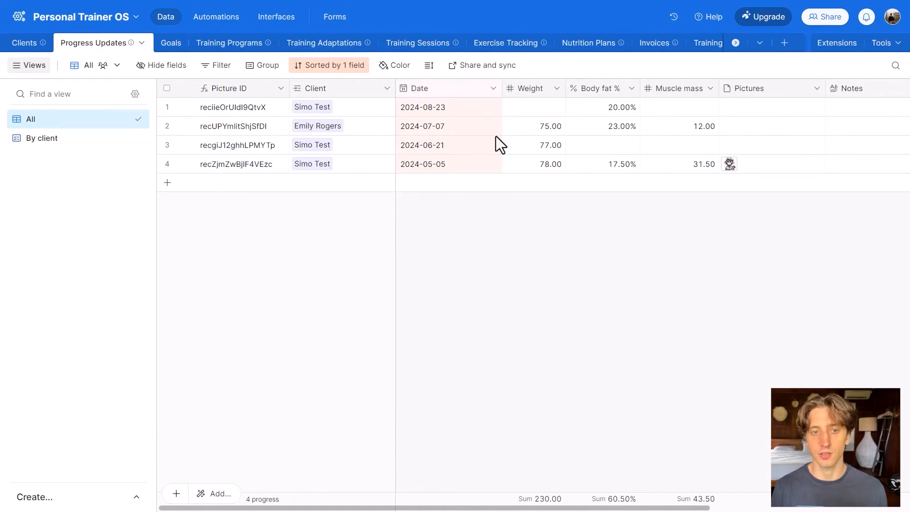
click(600, 102)
click(667, 107)
scroll(667, 107, right, 2)
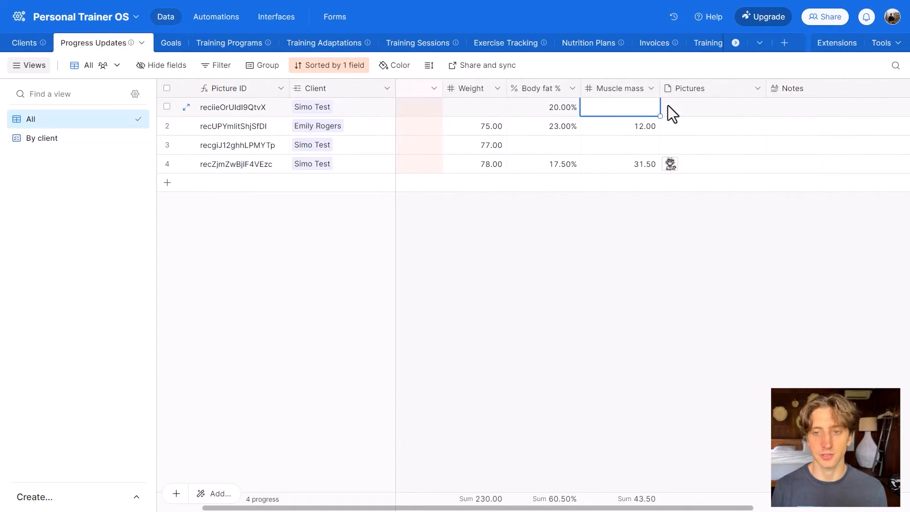
click(696, 108)
click(797, 113)
scroll(815, 118, right, 3)
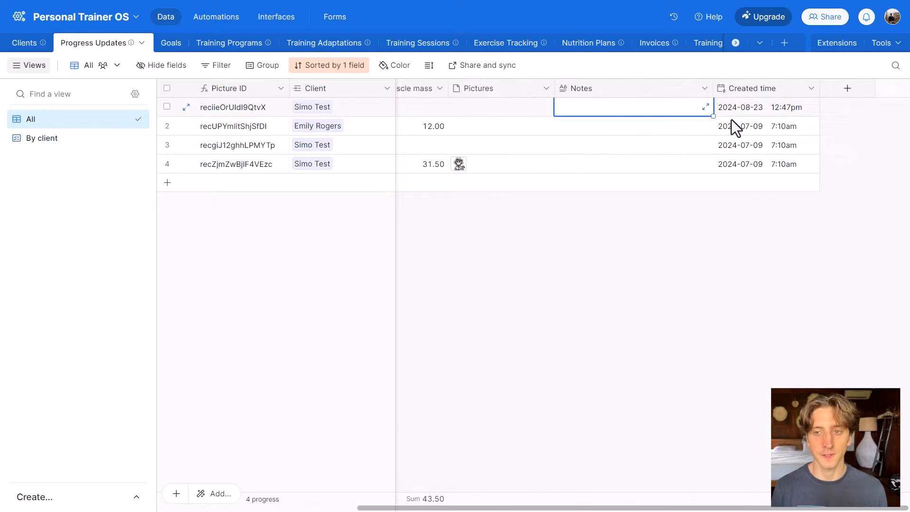
Highlight the weight, body fat and muscle mass cells of the 2024-08-23 progress update, then clear the selection.
scroll(610, 142, left, 5)
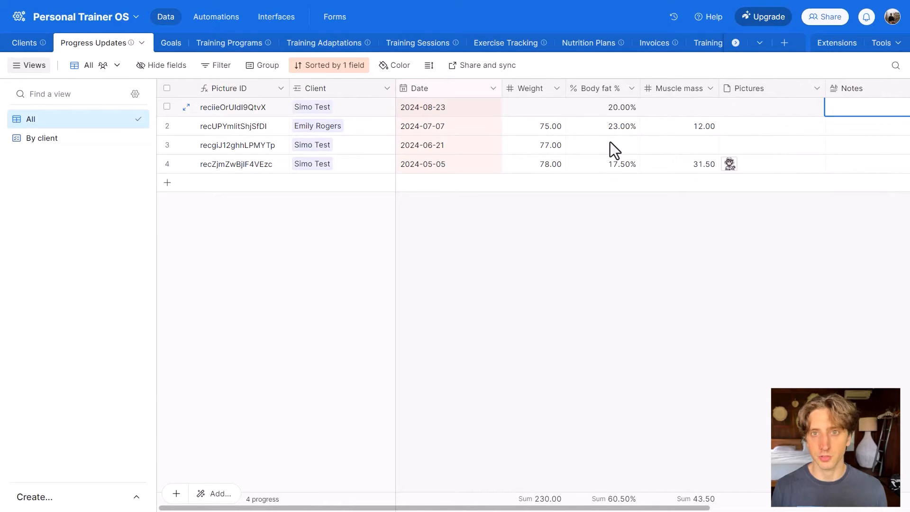
drag(534, 104, 660, 100)
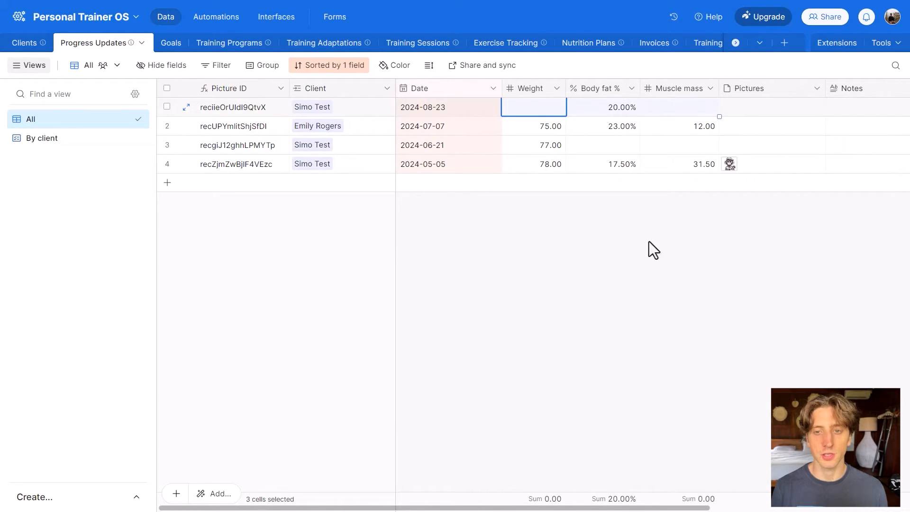
click(644, 268)
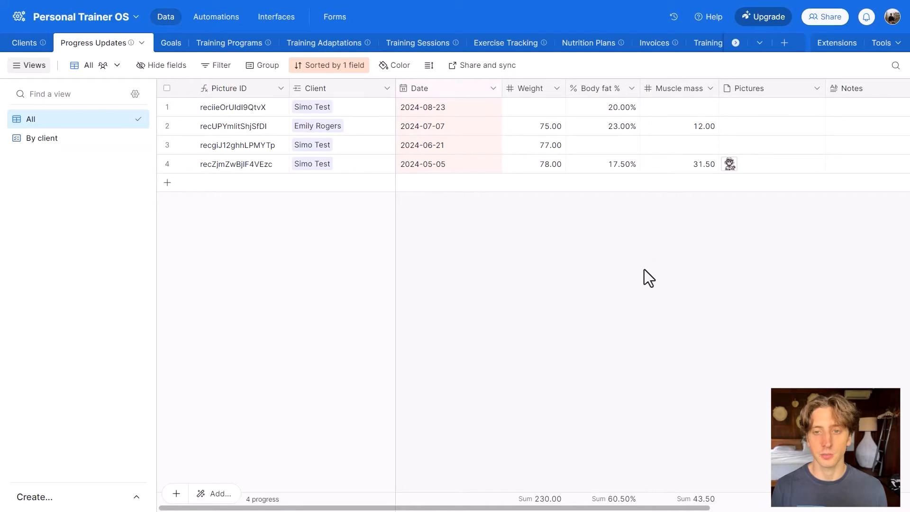
Check the options available for the Weight field in Progress Updates and review the remaining fields through Created time.
click(556, 90)
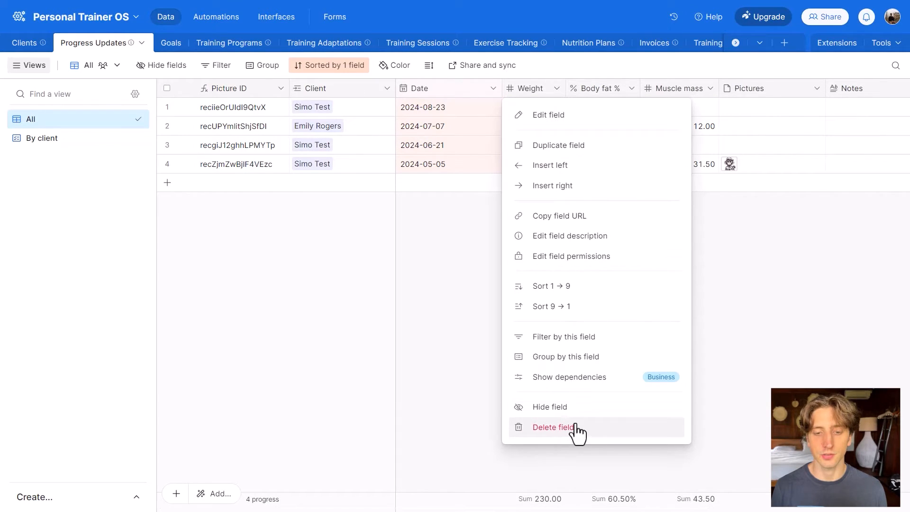
key(Escape)
scroll(565, 106, right, 5)
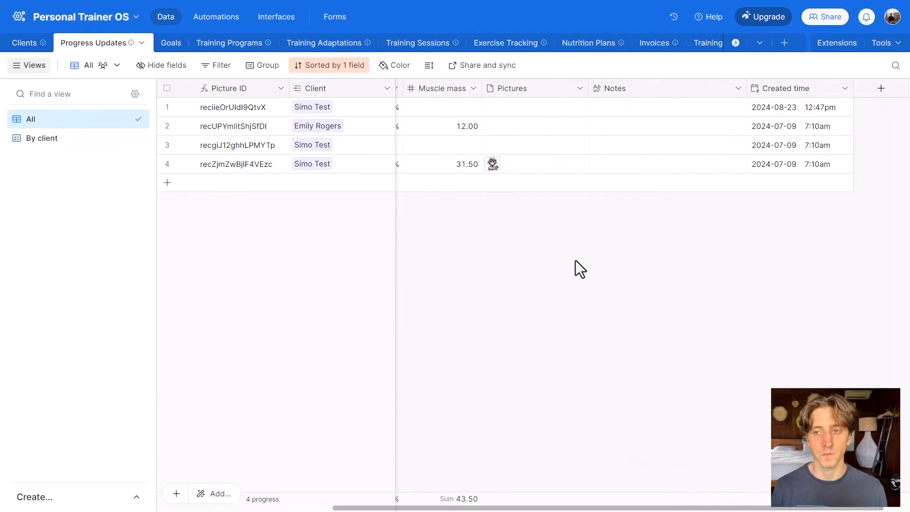
Review the Progress Updates field list with its types, permissions and dependencies, and return to the table.
click(884, 46)
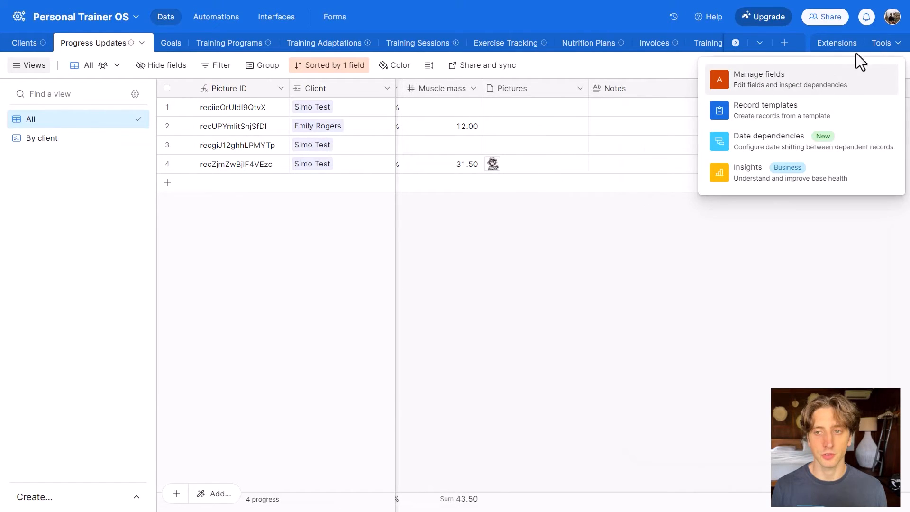
click(782, 84)
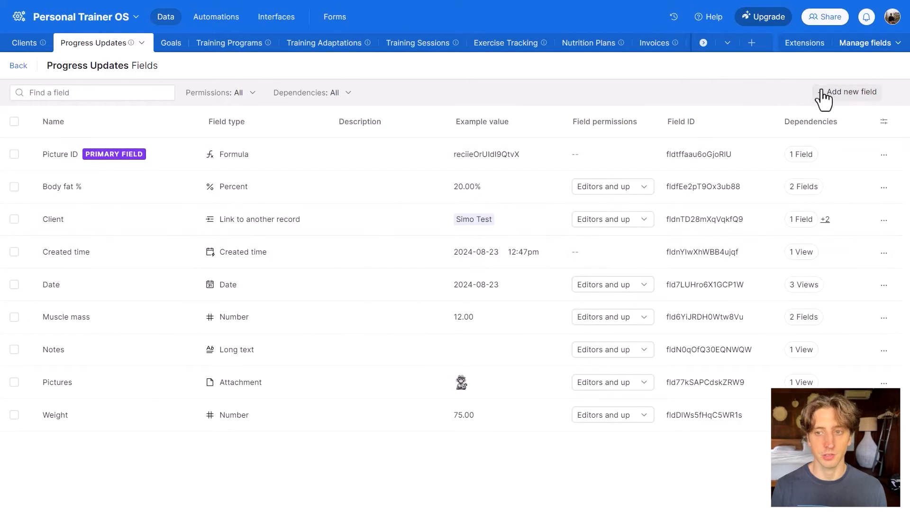
click(132, 93)
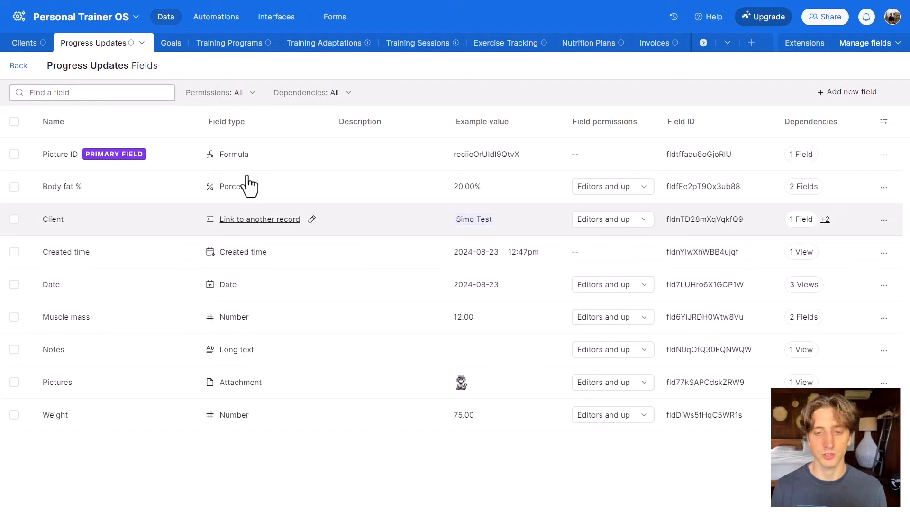
click(19, 66)
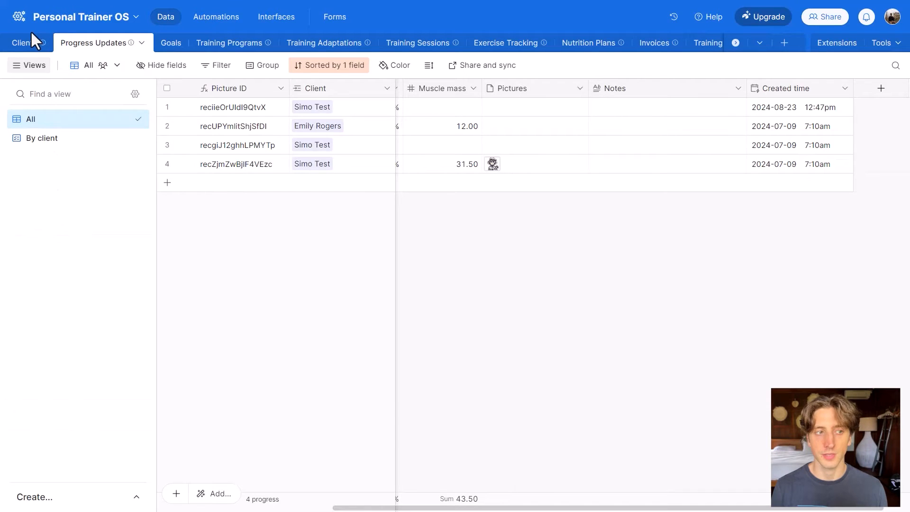
Look over the Goals and Training Adaptations tables and the Training Programs timeline grouped by client.
click(171, 45)
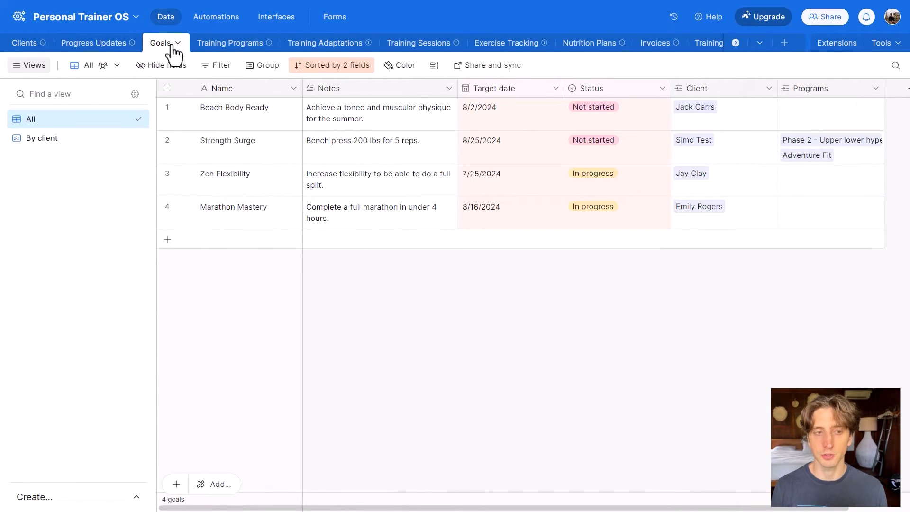
click(332, 45)
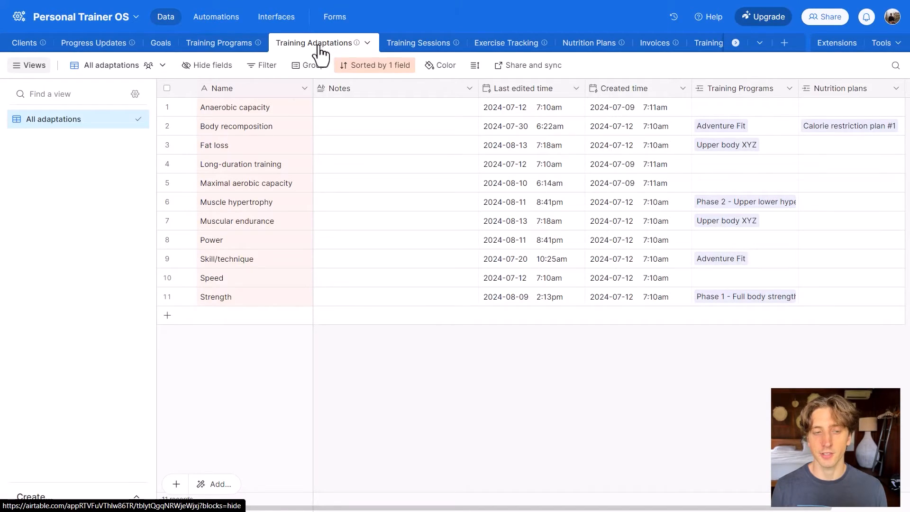
click(219, 43)
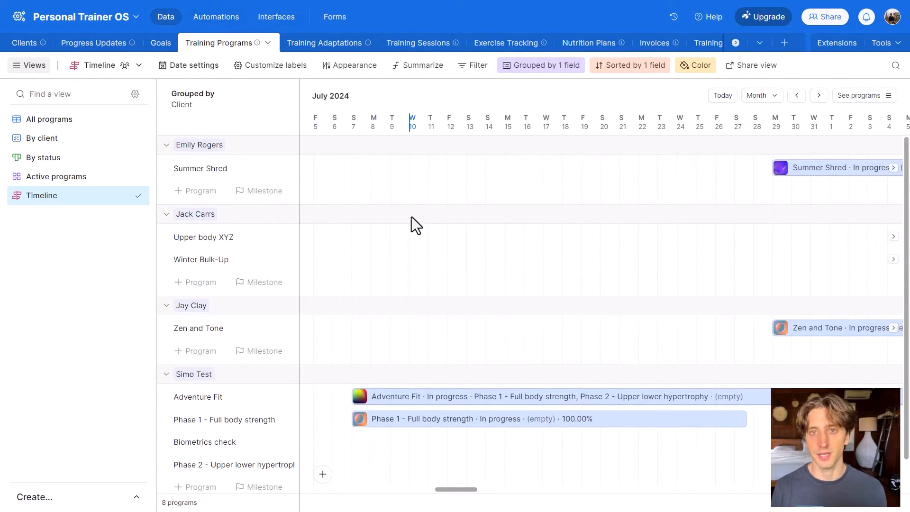
View the Create a new program interface with its Create a training program form, and return to the base's Training Programs data.
click(261, 19)
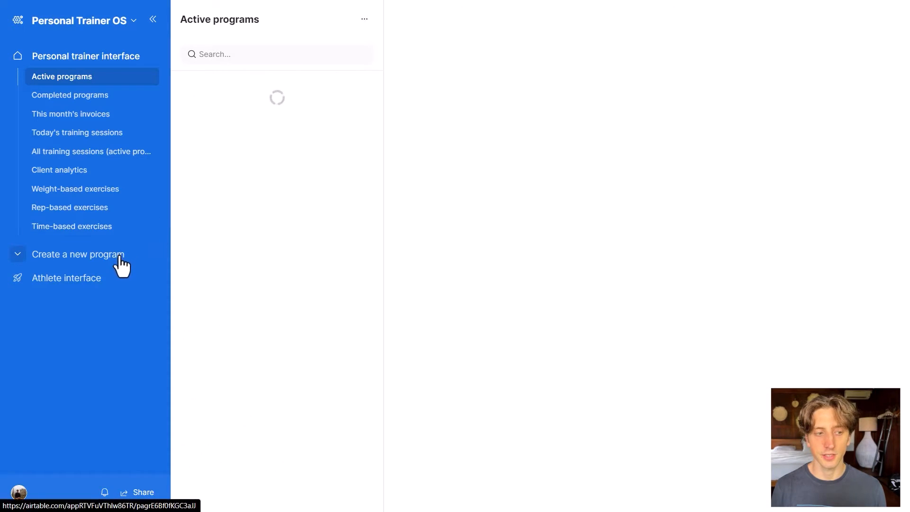
click(47, 259)
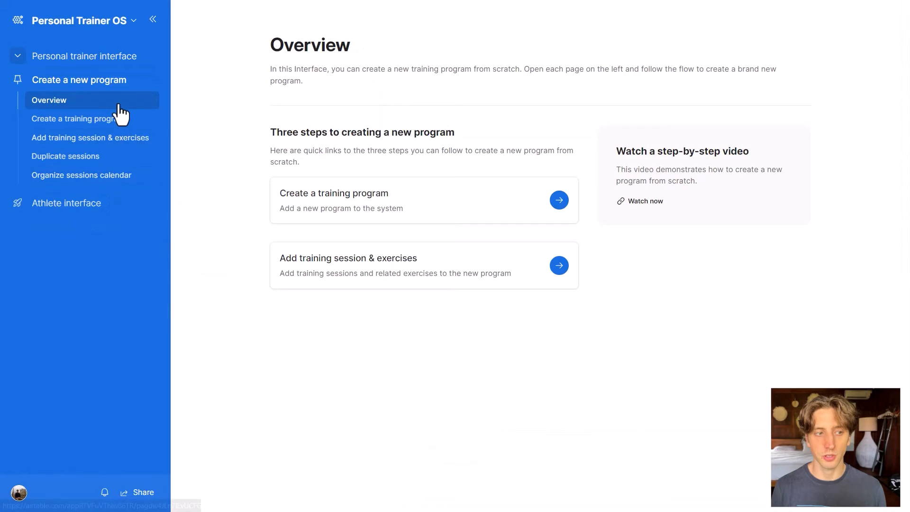
click(97, 123)
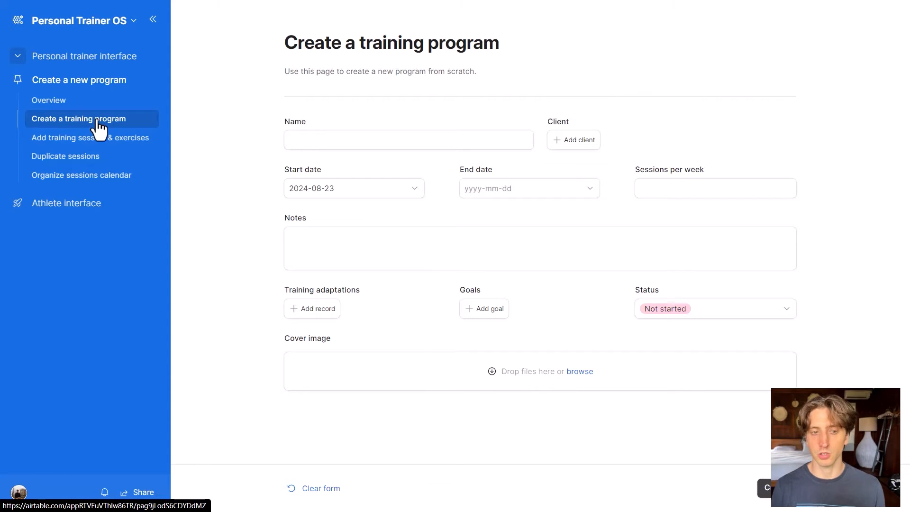
click(132, 23)
click(61, 69)
Expand the Adventure Fit program's full record from the timeline and review its sub-programs, dates, durations, training sessions and goals.
click(483, 402)
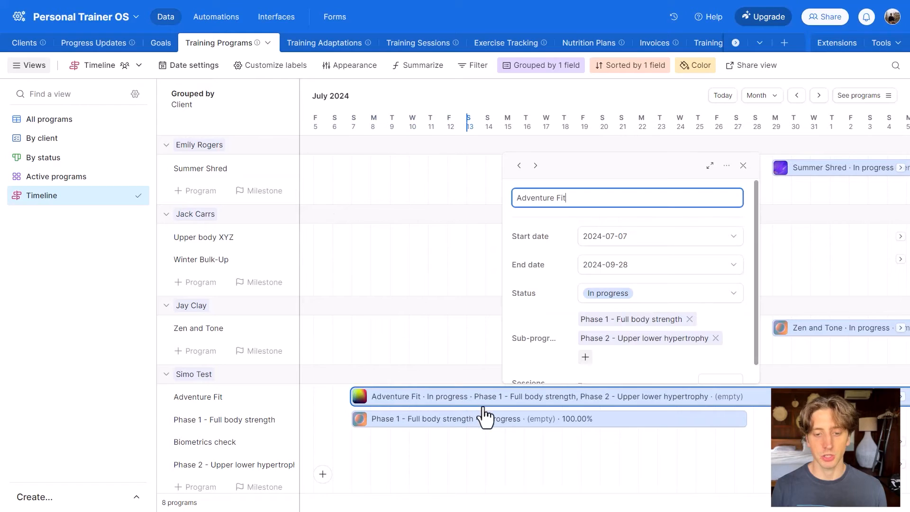
scroll(601, 278, down, 1)
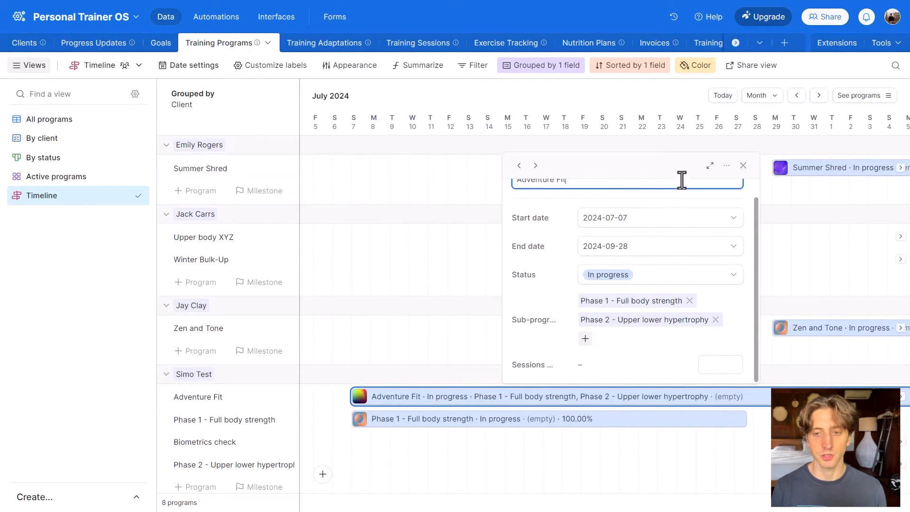
click(709, 165)
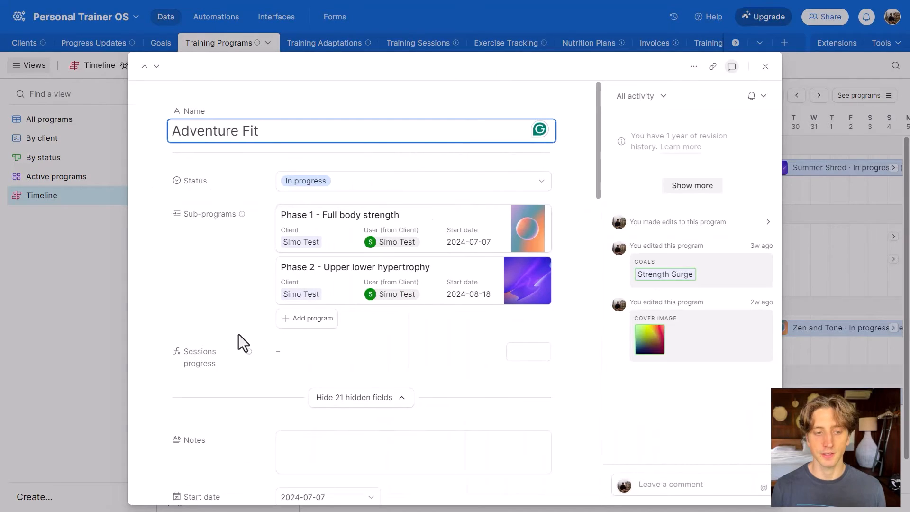
scroll(397, 349, down, 15)
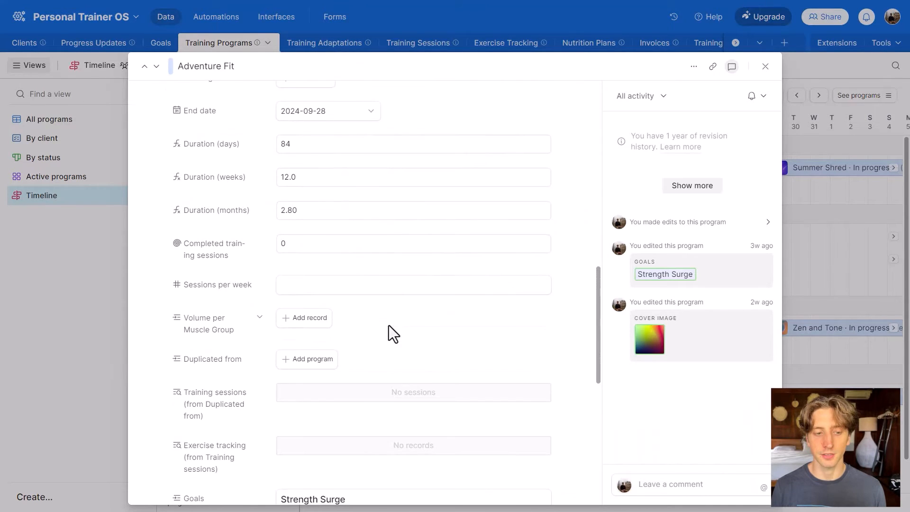
scroll(388, 325, down, 9)
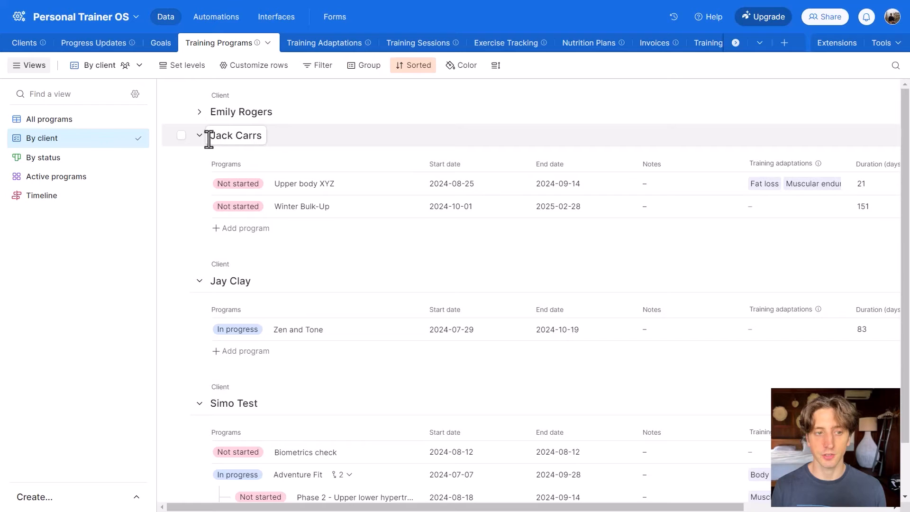
Examine the last client's programs in the By client view, including the sub-programs nested under Adventure Fit.
click(200, 403)
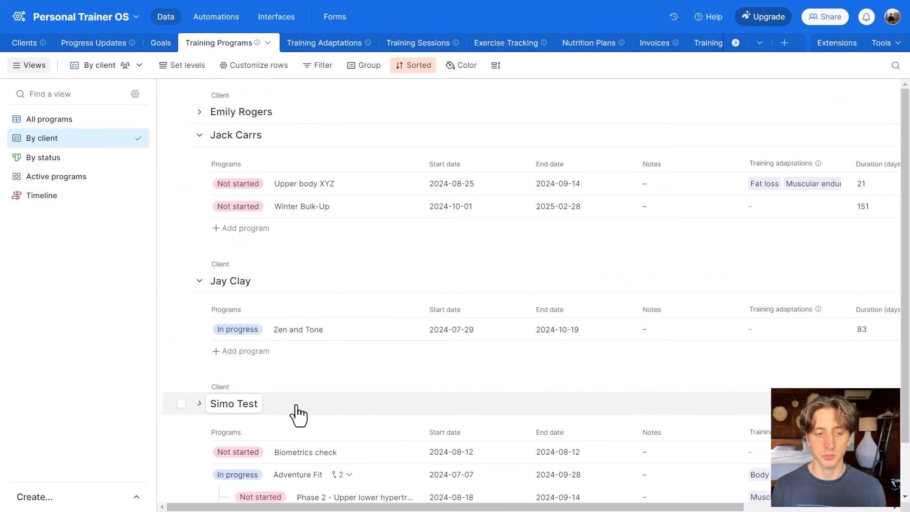
scroll(313, 388, down, 2)
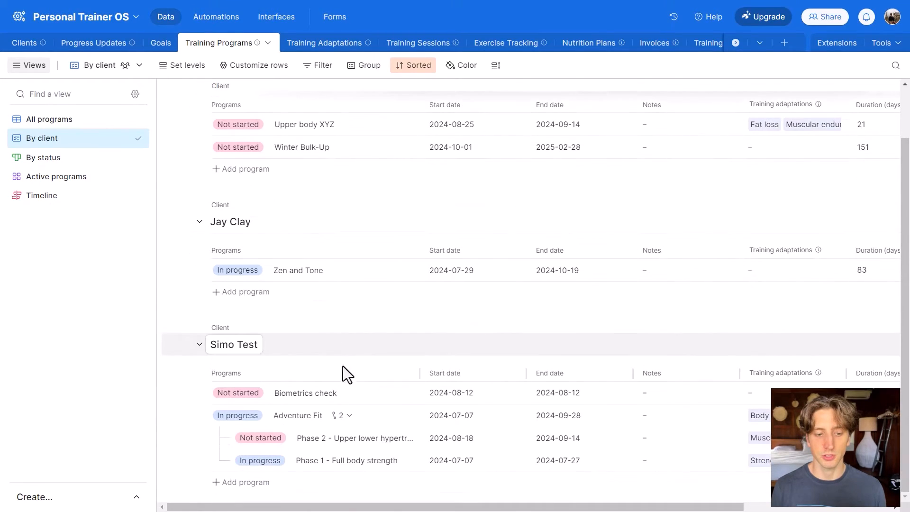
click(341, 416)
Show the Training Sessions table by client and program, collapse the first client, and expand the second client's Phase 2 - Upper lower hypertrophy program.
click(417, 44)
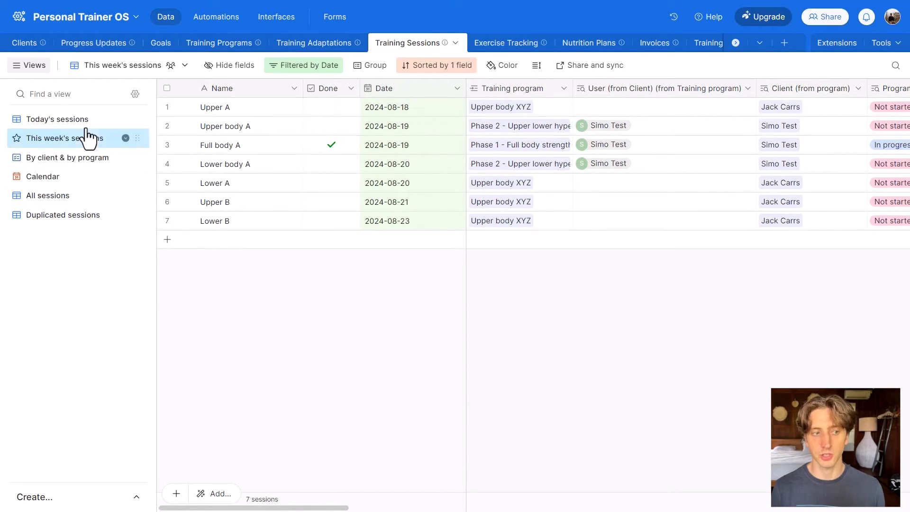
click(90, 160)
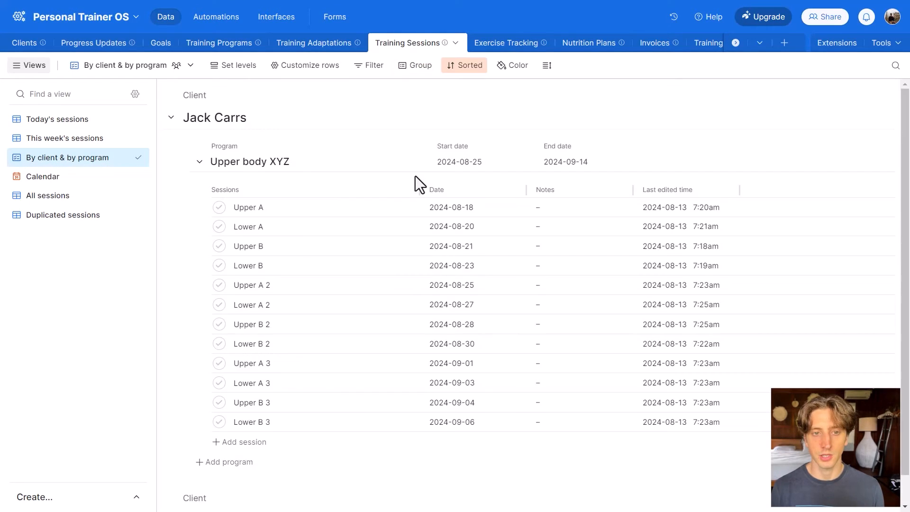
click(171, 118)
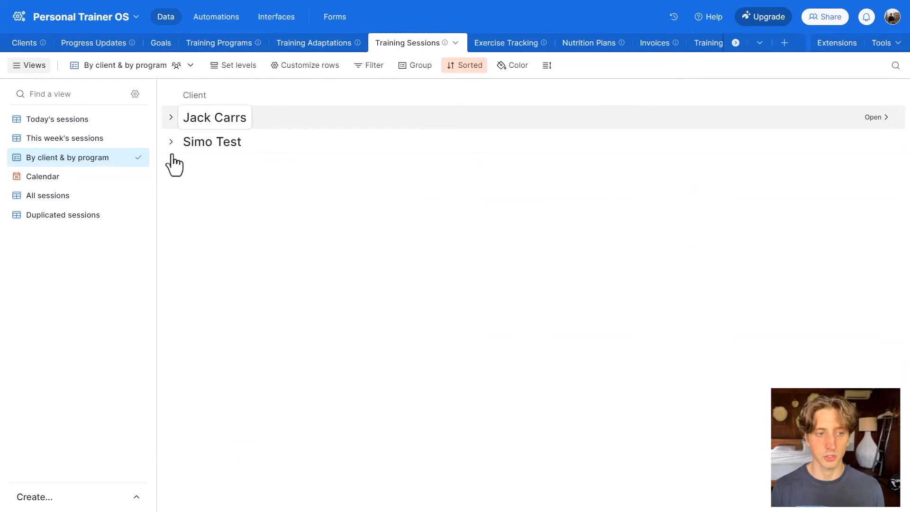
click(172, 142)
click(198, 186)
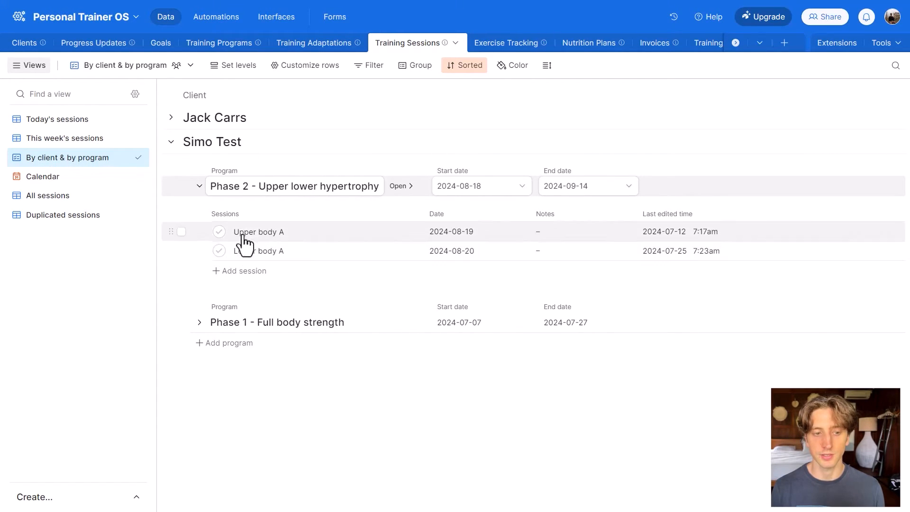
Open the Upper body A session record and review its date, notes and Done fields.
click(383, 236)
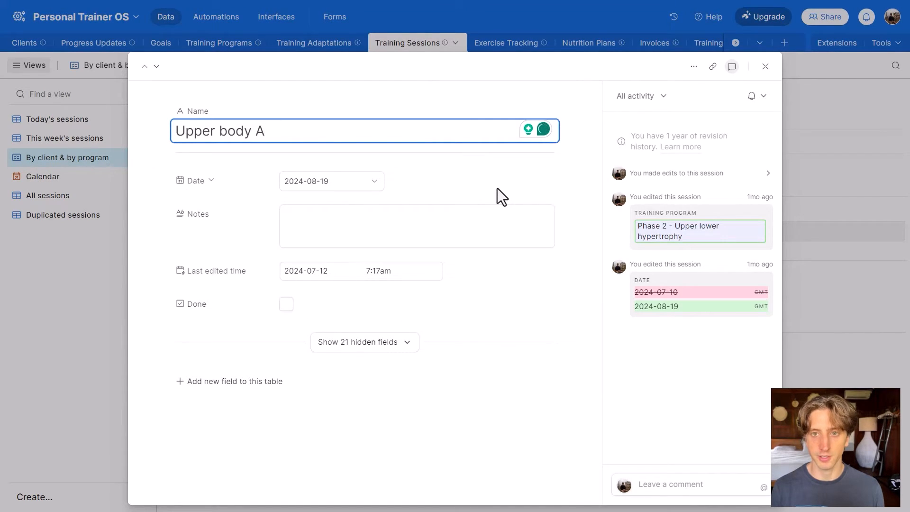
click(315, 222)
click(425, 195)
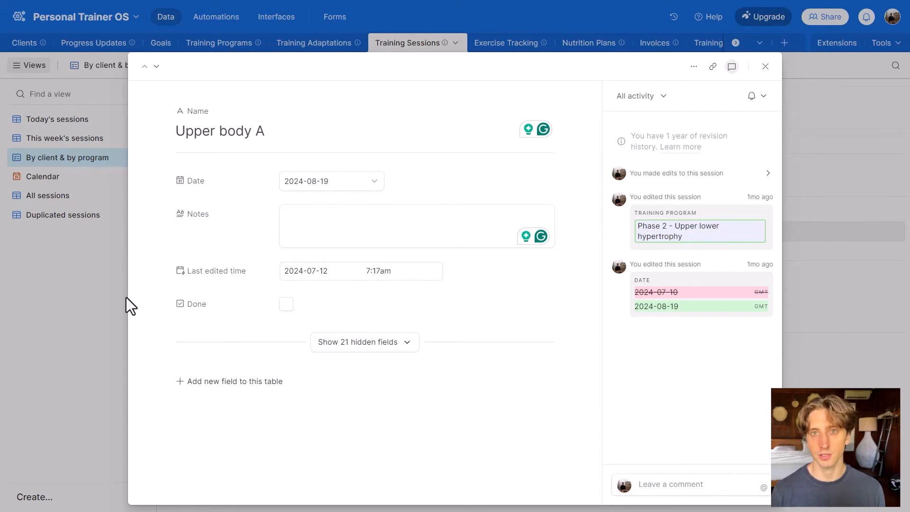
In Exercise Tracking, collapse Upper body XYZ and expand the Full body A session under Phase 1 - Full body strength.
click(494, 43)
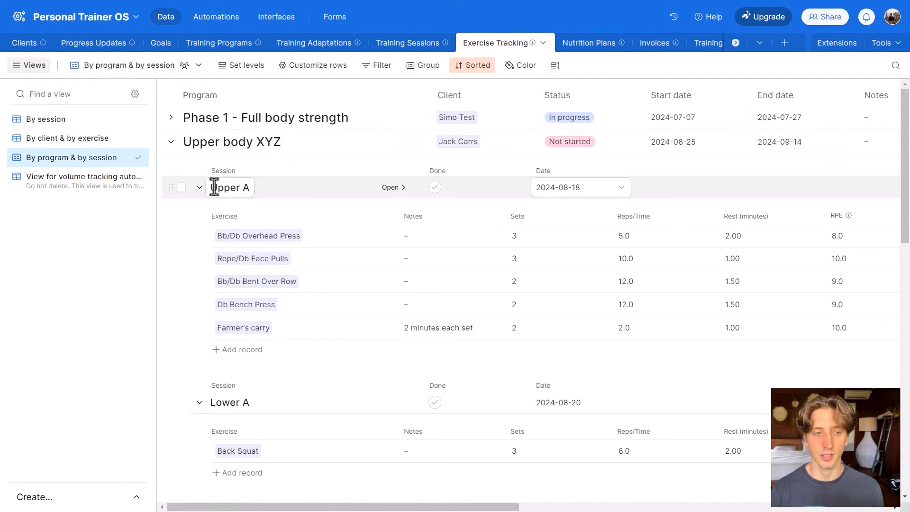
click(171, 141)
click(171, 117)
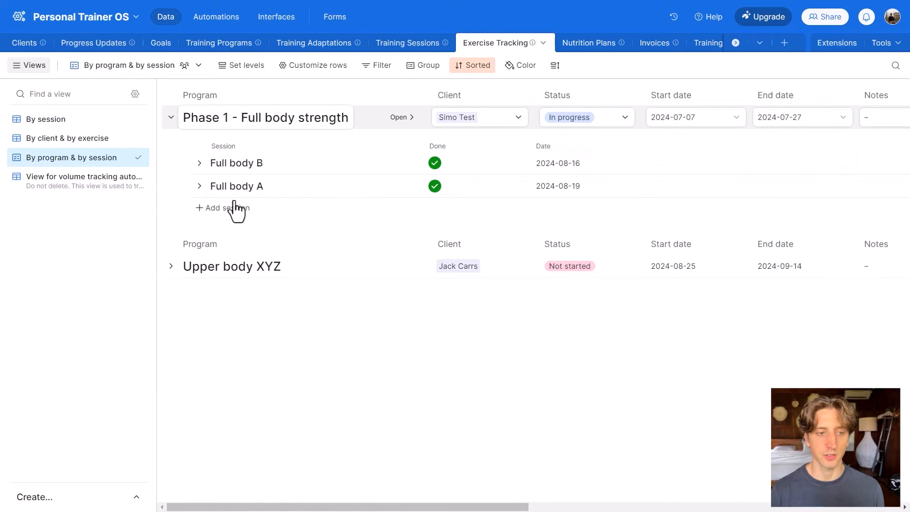
click(207, 186)
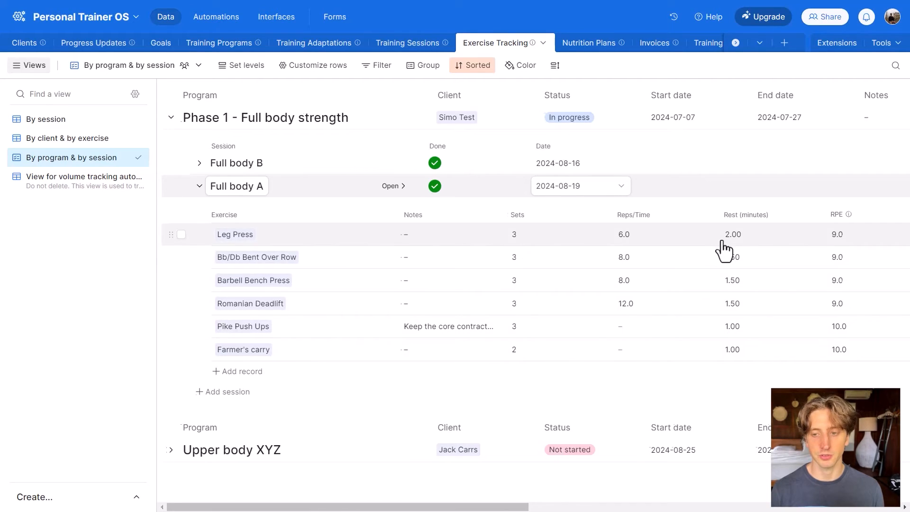
Review the Full body A exercises' prescription and tracking columns, and open the Leg Press record to examine its details.
scroll(701, 247, right, 3)
scroll(684, 244, right, 2)
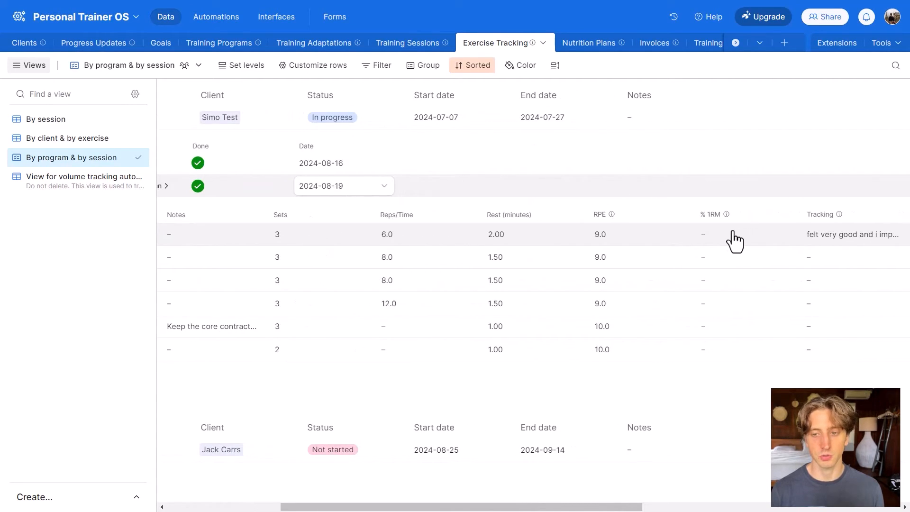
scroll(869, 248, right, 6)
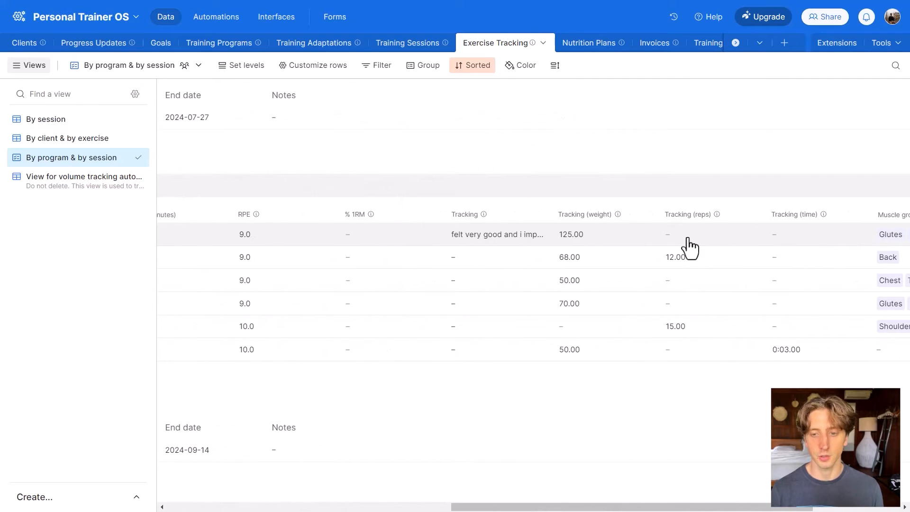
scroll(689, 247, left, 6)
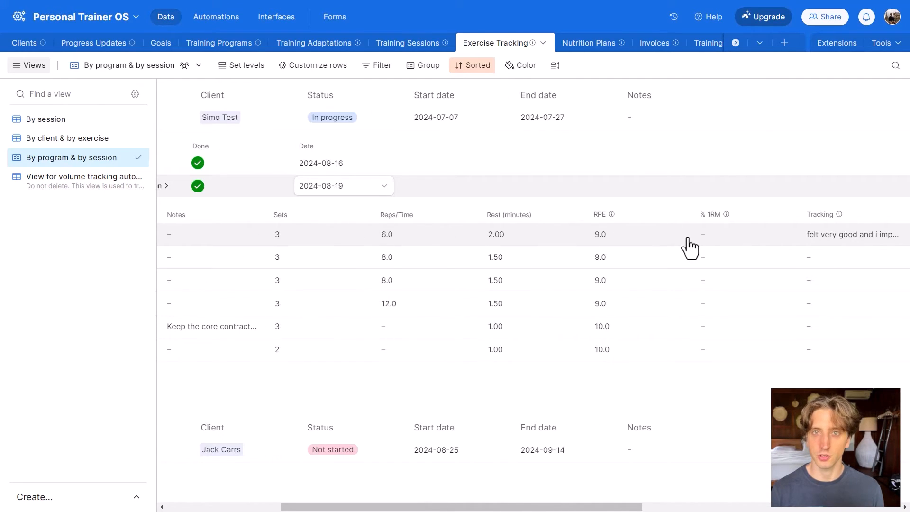
scroll(690, 247, left, 4)
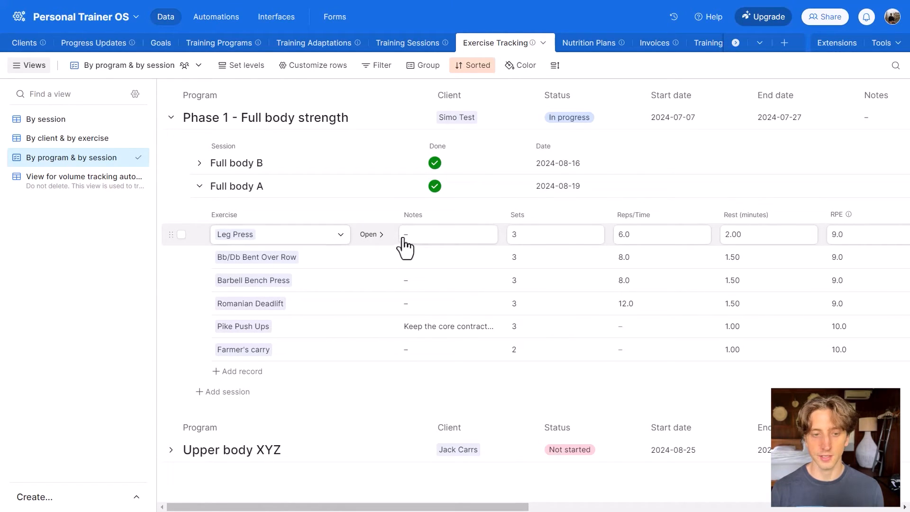
click(375, 235)
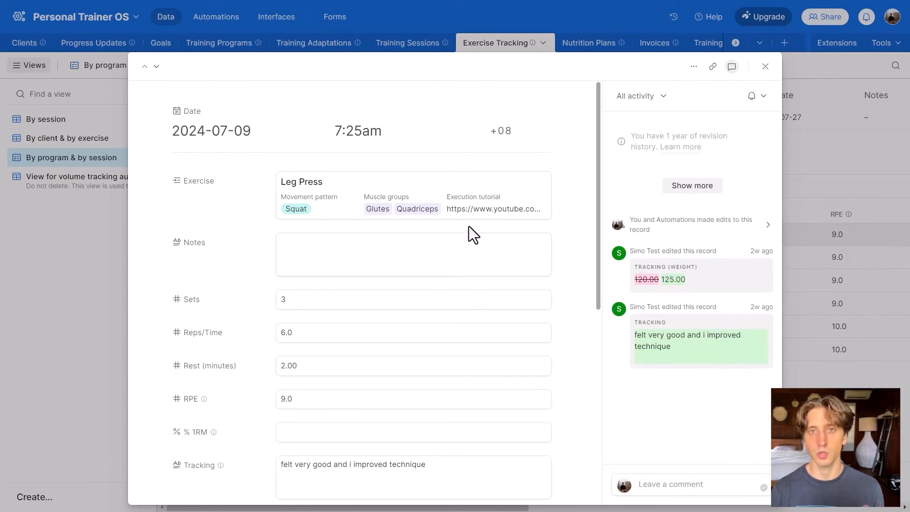
scroll(468, 226, down, 2)
Open the Nutrition Plans table and expand the Body recomp plan #1 record.
click(578, 42)
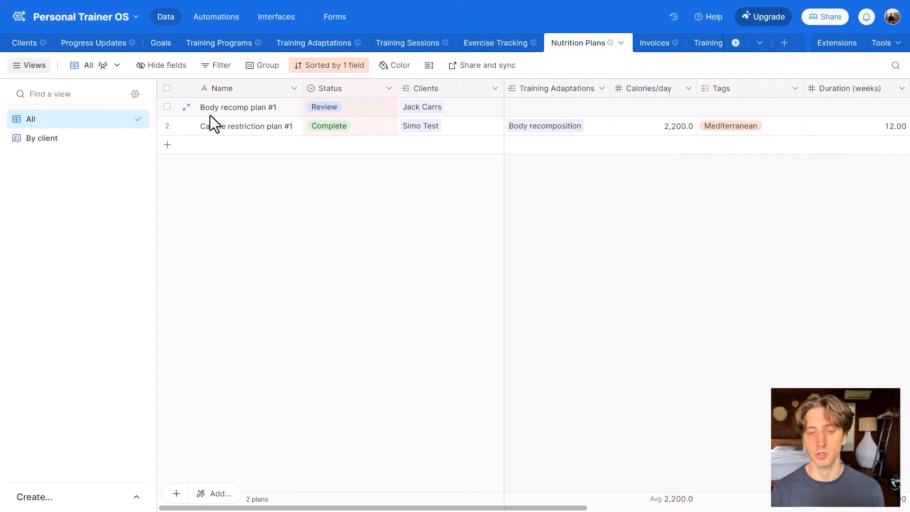
click(187, 108)
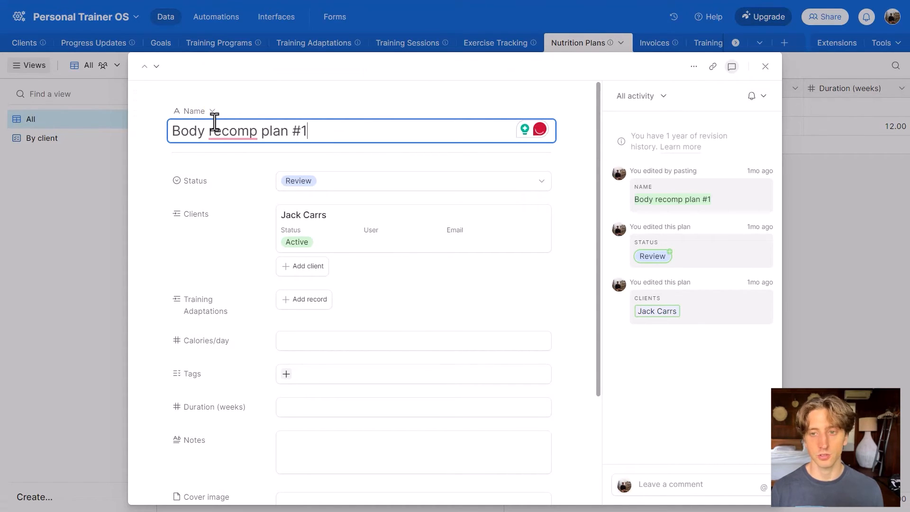
Review the Body recomp plan #1 record's fields and available Tags options, and close the record.
click(343, 182)
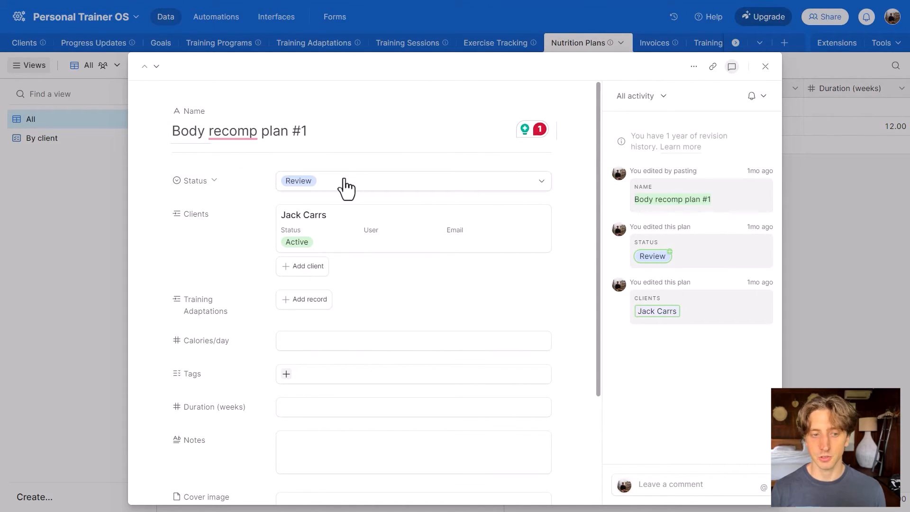
scroll(345, 194, down, 5)
scroll(348, 193, down, 1)
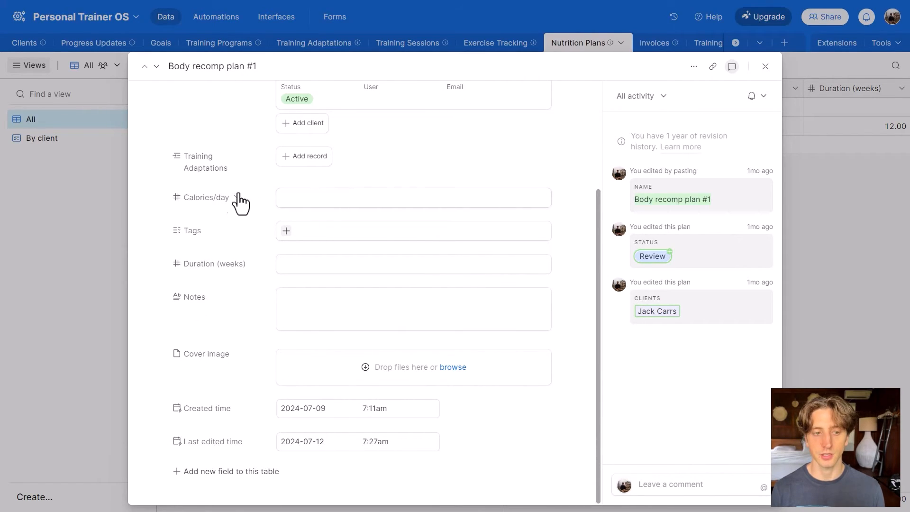
click(286, 231)
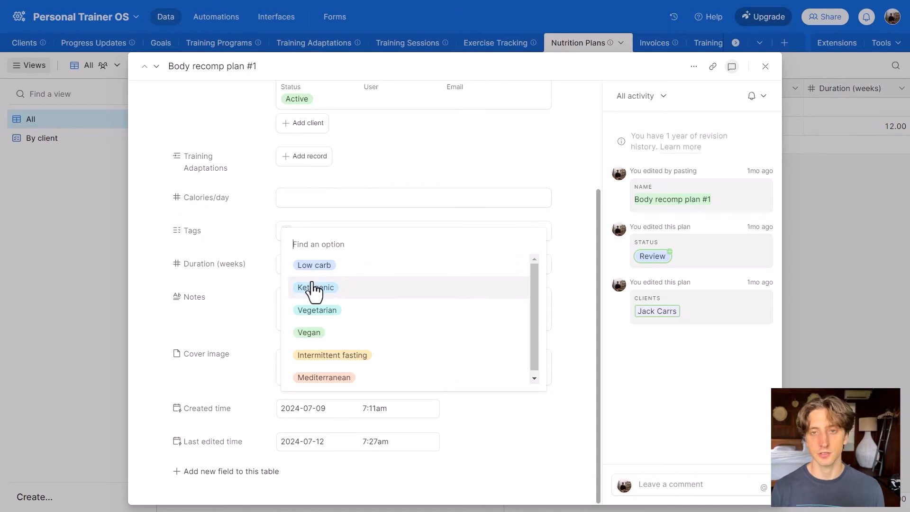
click(356, 217)
click(290, 265)
click(322, 244)
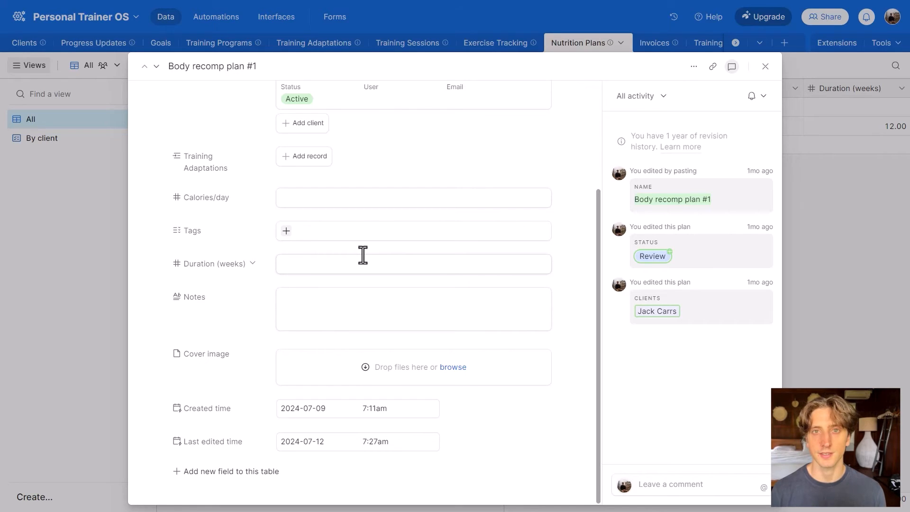
key(Escape)
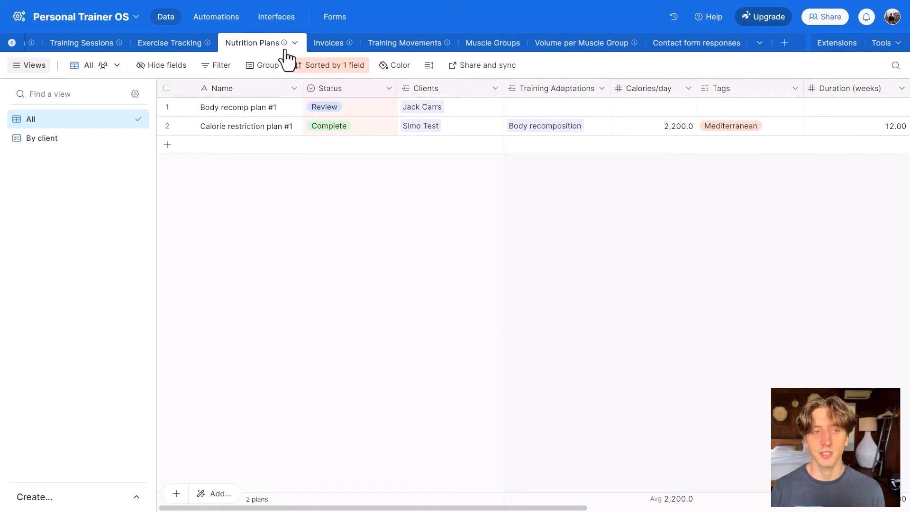
Open the Ready to send invoice in the Invoices table, examine its type, file, status and payment link fields, and close it.
click(317, 45)
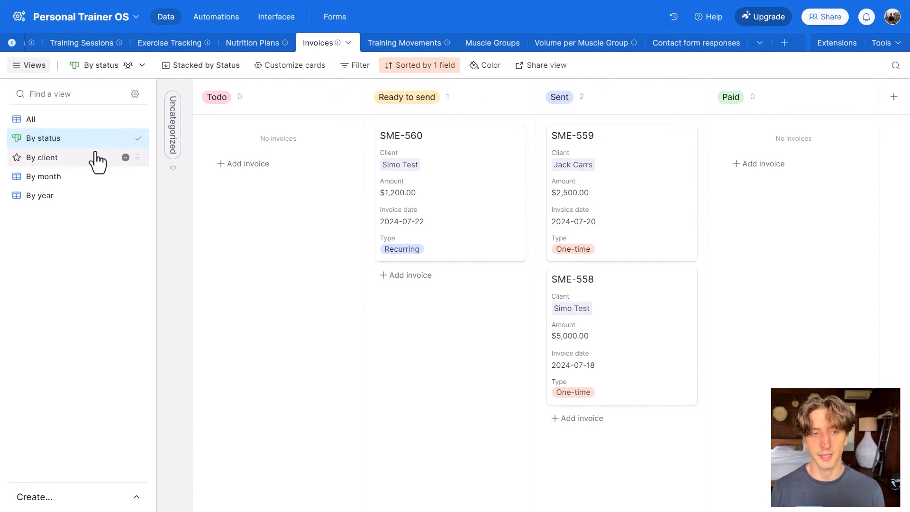
click(521, 202)
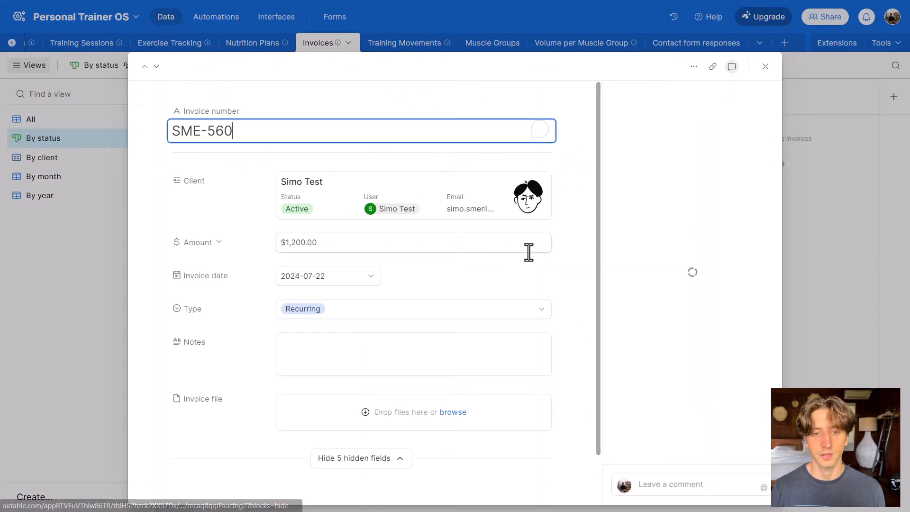
scroll(471, 180, down, 4)
click(350, 138)
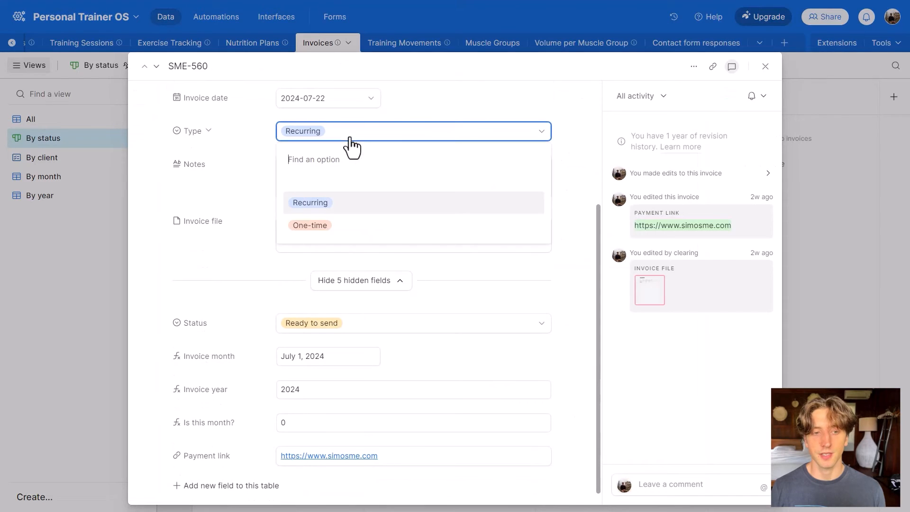
click(244, 194)
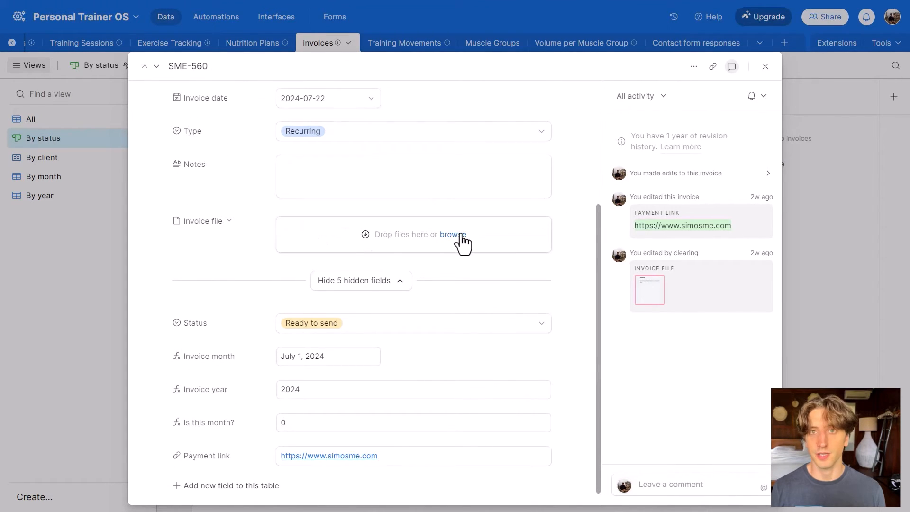
scroll(398, 408, down, 1)
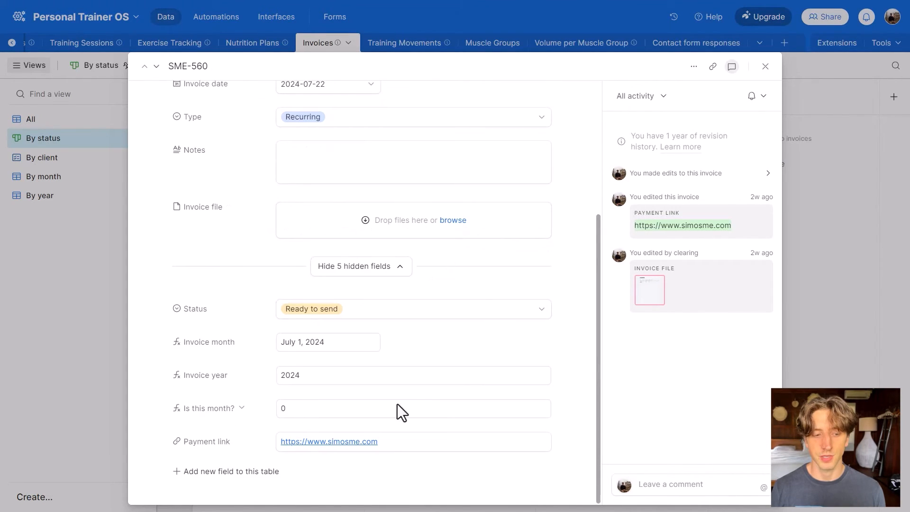
click(343, 313)
key(Escape)
key(Escape)
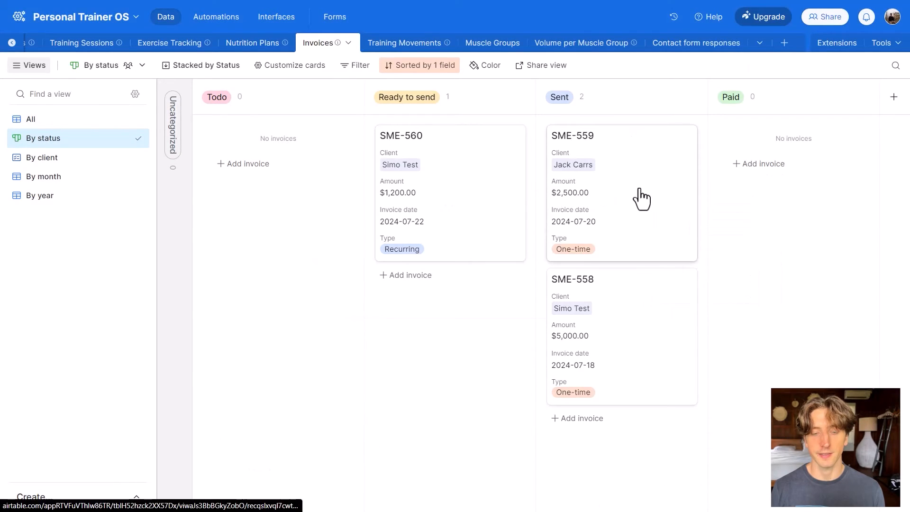
In the Training Movements table, select the first three movements to view the bulk delete option, and clear the selection without deleting.
click(429, 47)
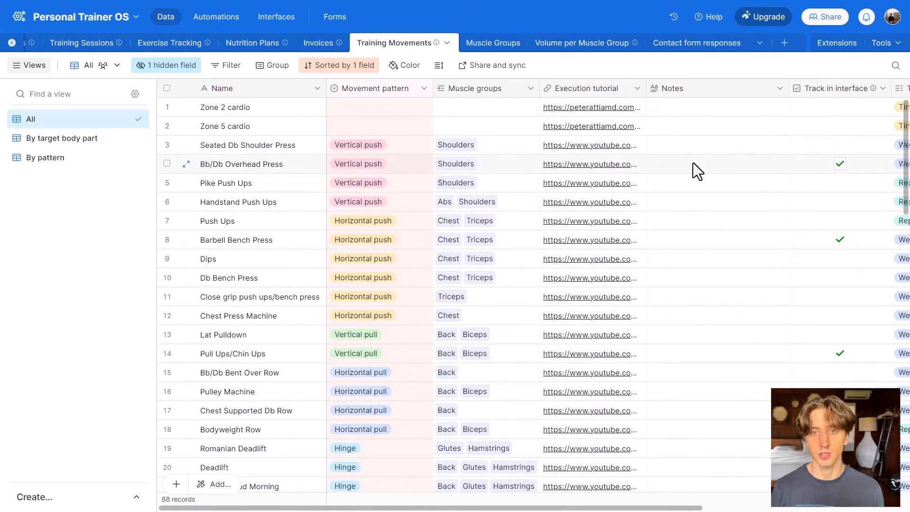
click(167, 107)
right_click(237, 110)
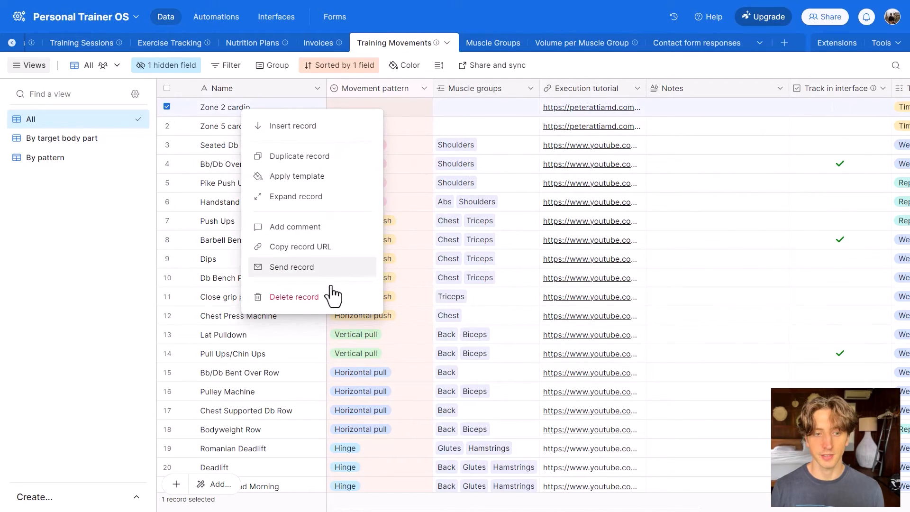
click(168, 126)
click(167, 145)
right_click(226, 128)
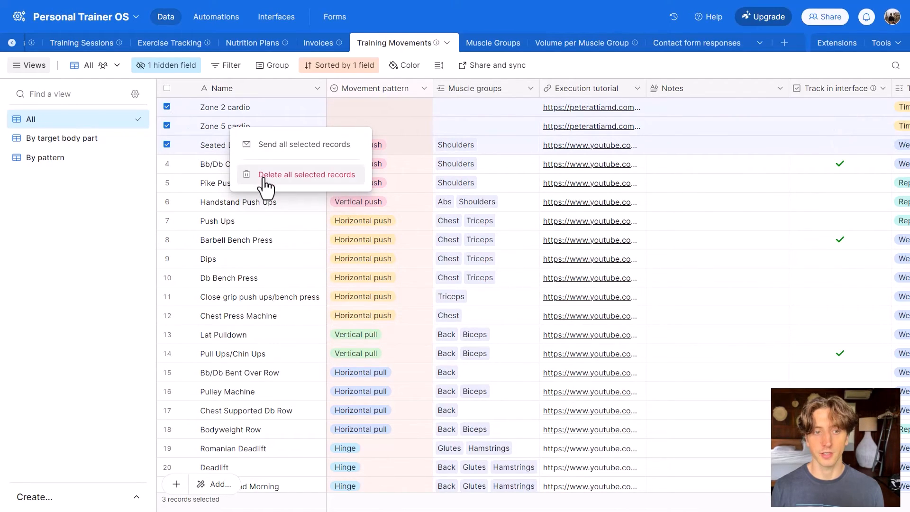
click(497, 129)
click(496, 130)
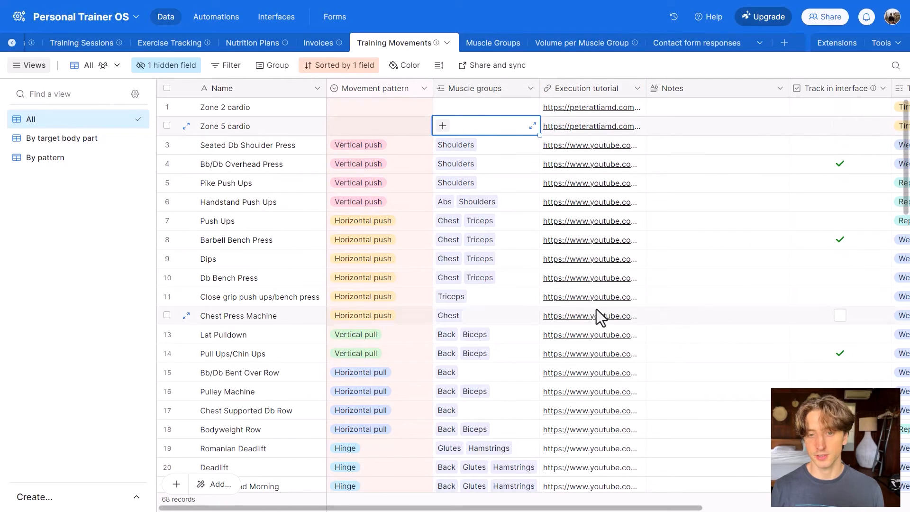
Review the Training Movements columns for execution tutorial, notes, interface tracking, tracking type and muscle groups.
click(698, 113)
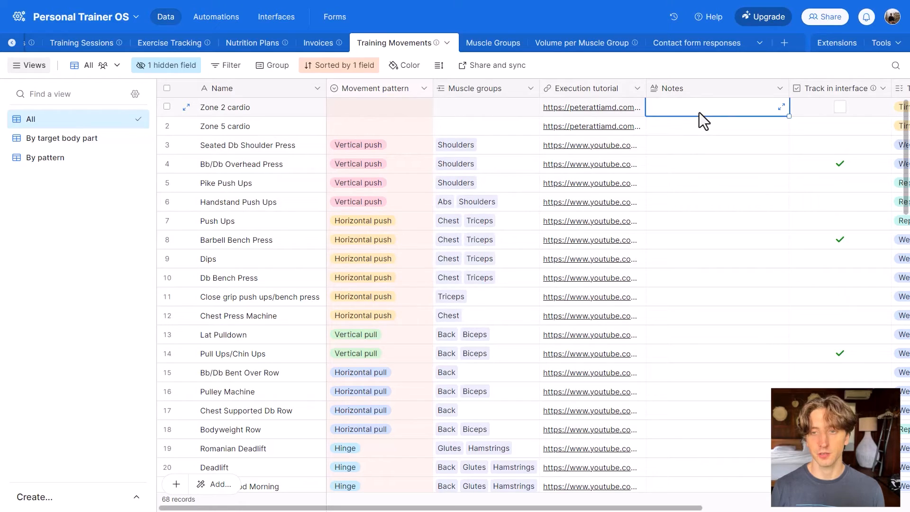
click(584, 123)
click(709, 110)
scroll(687, 123, right, 5)
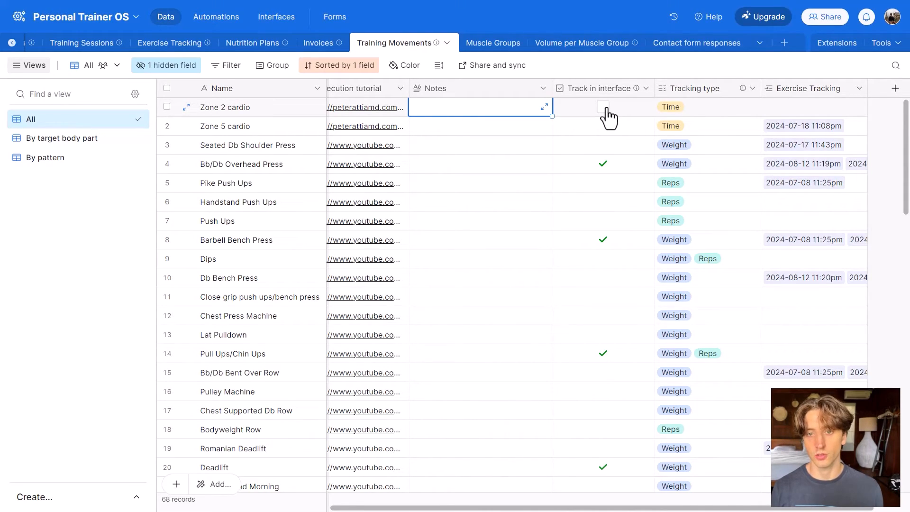
click(603, 163)
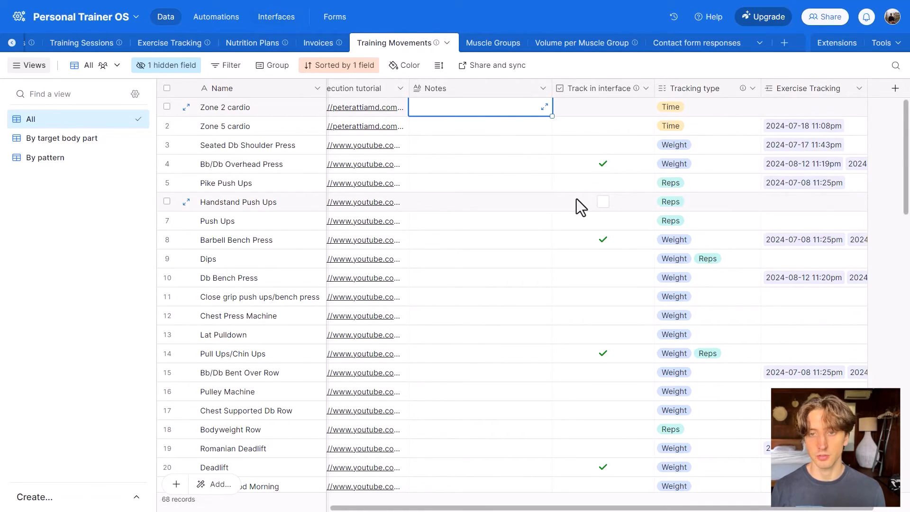
scroll(576, 198, right, 2)
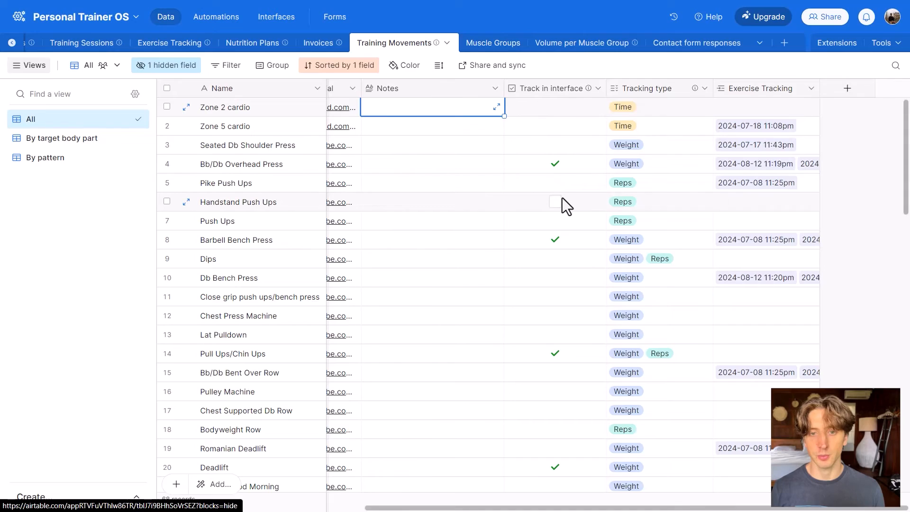
scroll(564, 197, left, 10)
scroll(564, 197, right, 2)
click(432, 149)
click(273, 146)
click(442, 145)
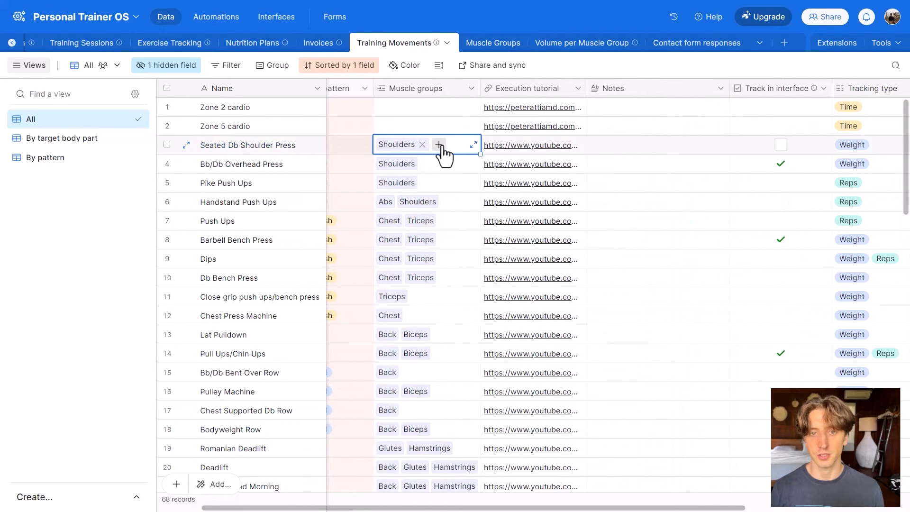
View the Volume per Muscle Group table and the Contact form responses table.
click(596, 51)
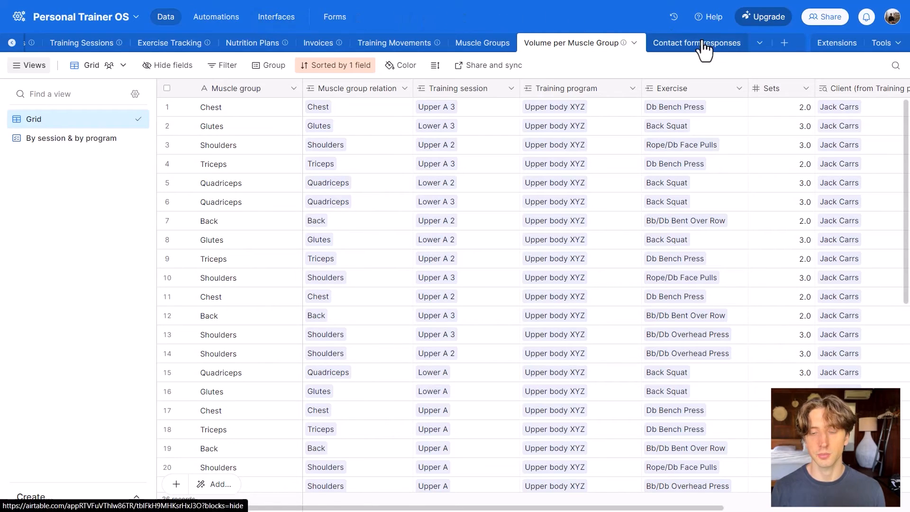
click(688, 59)
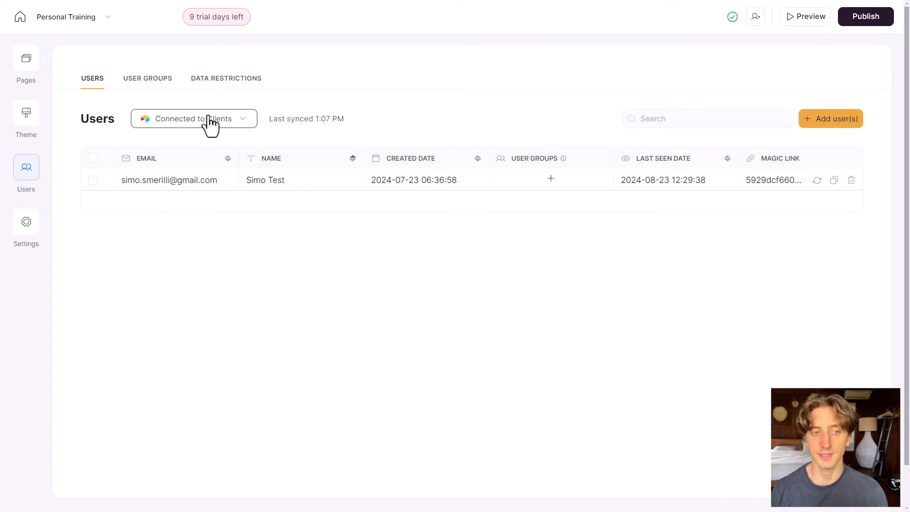
On the Softr Users page, examine the Clients sync status, the user groups and the actions available for the listed user.
drag(270, 119, 356, 126)
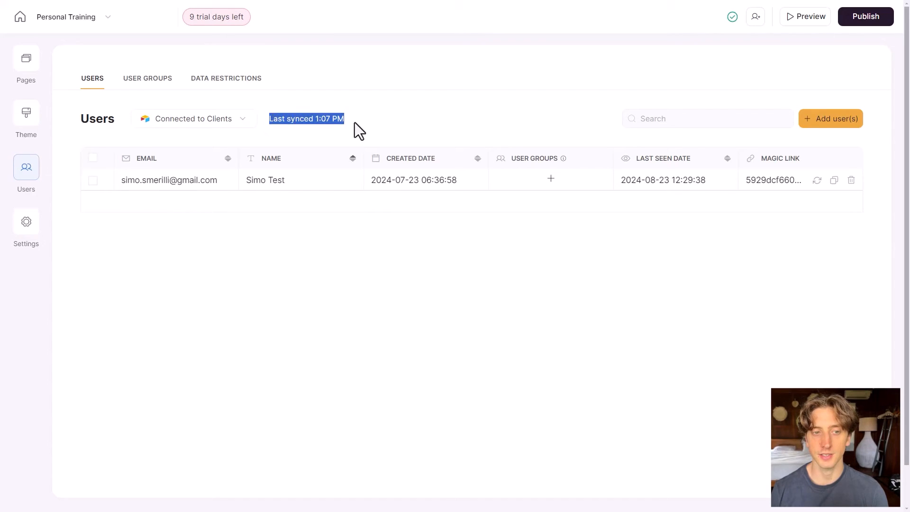
click(366, 116)
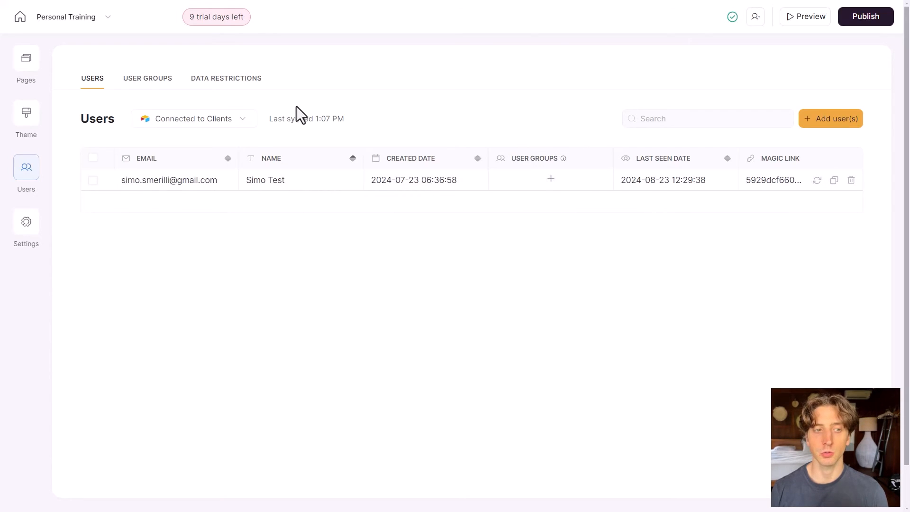
click(165, 87)
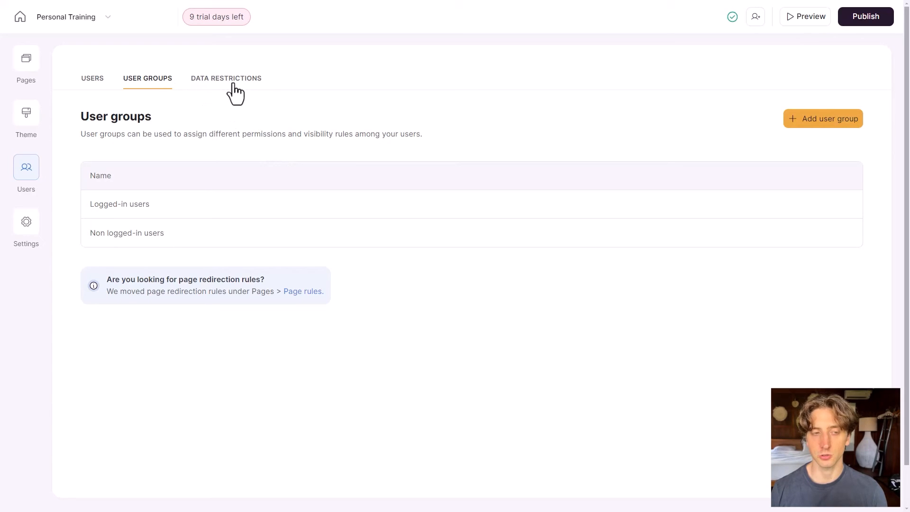
click(94, 79)
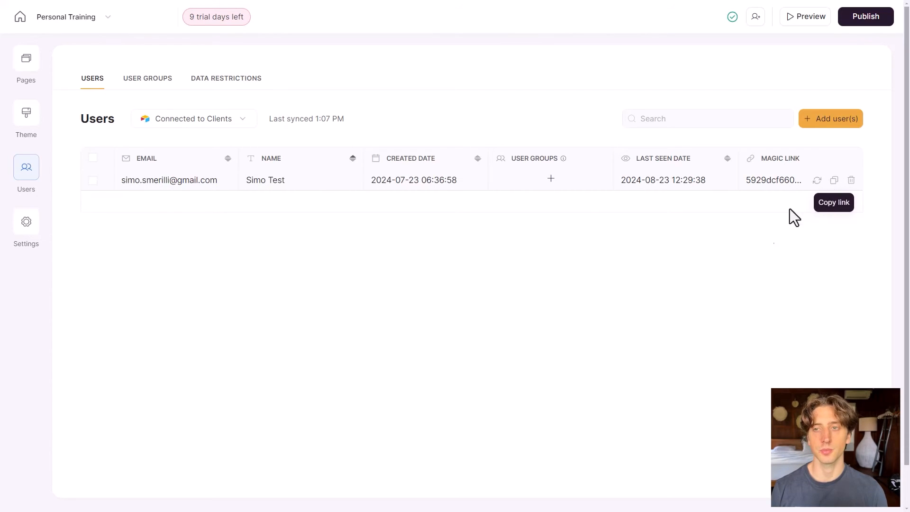
click(93, 180)
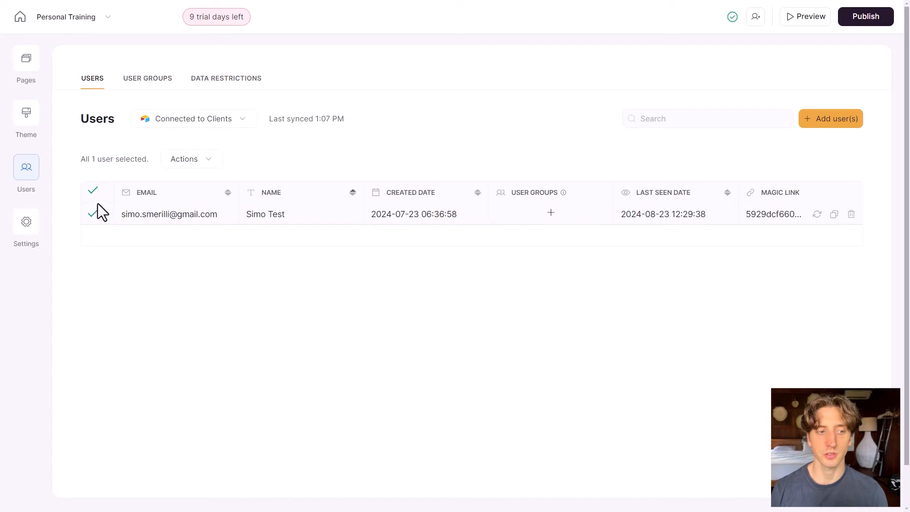
click(207, 164)
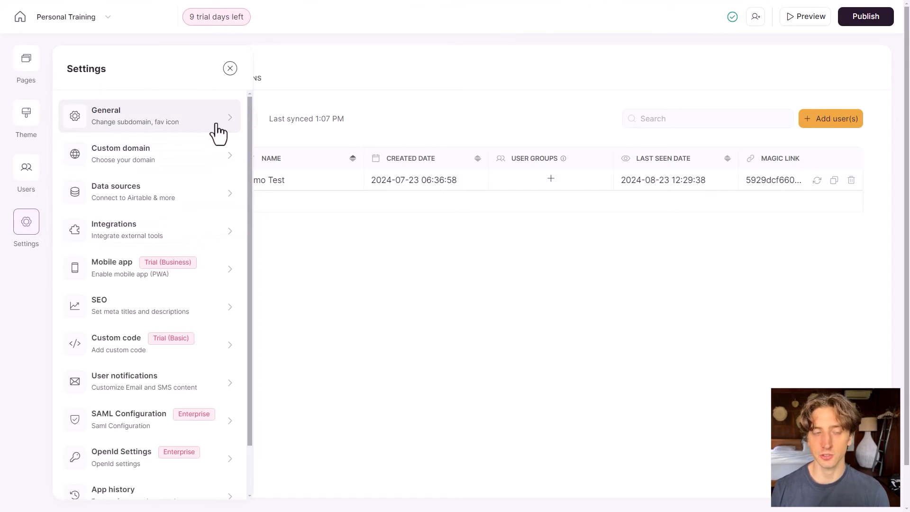
Open the General settings and review the application name, subdomain, favicon and Softr branding options.
click(218, 134)
click(159, 131)
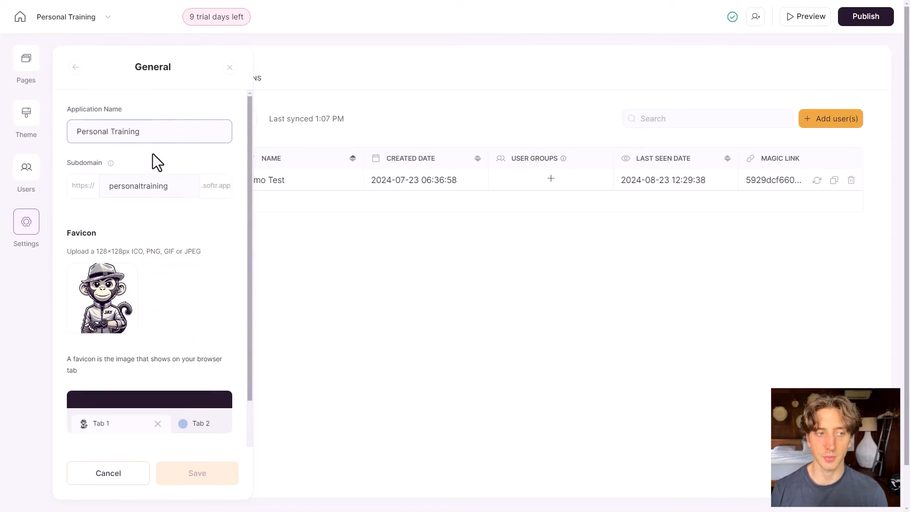
double_click(135, 192)
click(137, 212)
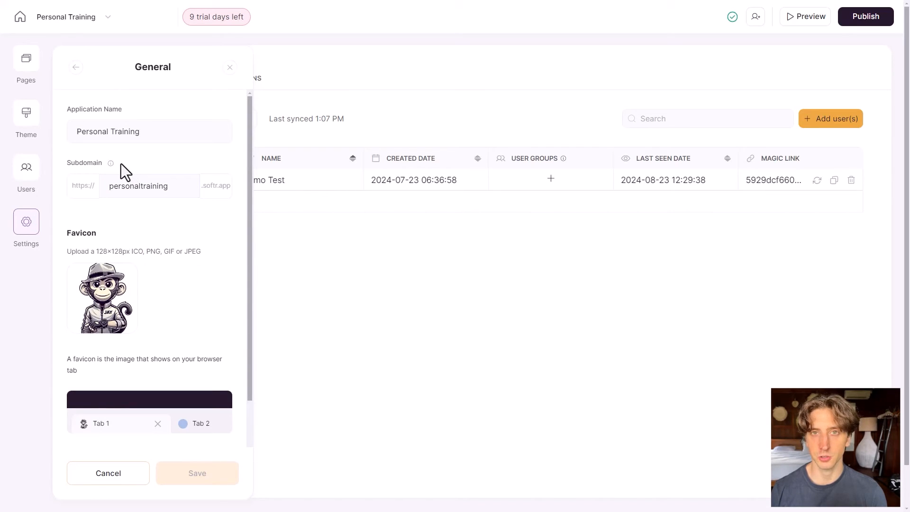
scroll(125, 166, down, 3)
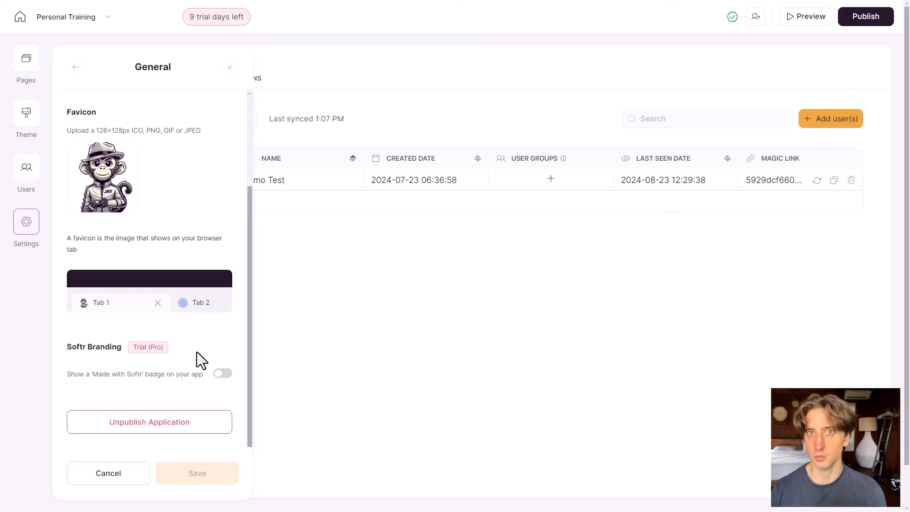
Examine the Custom Domain and Data Sources settings, and return to the Settings list to review the remaining entries.
click(75, 68)
click(124, 149)
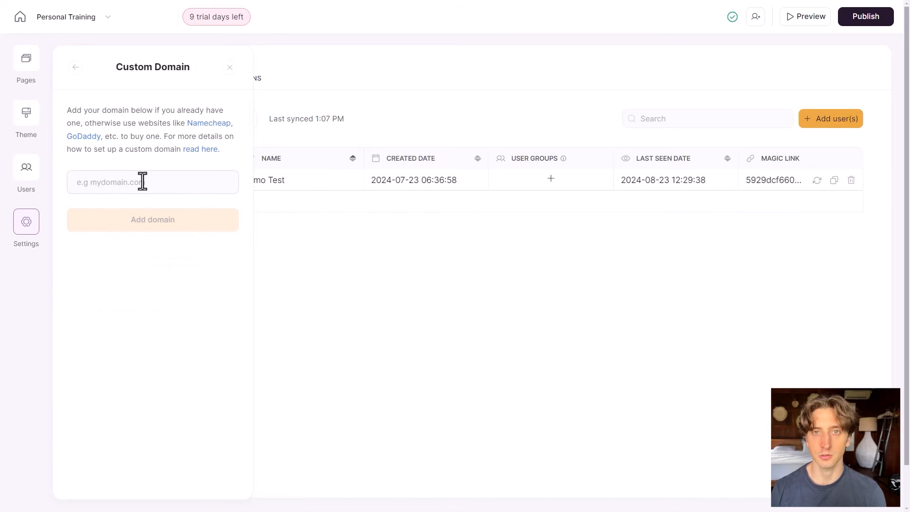
click(126, 197)
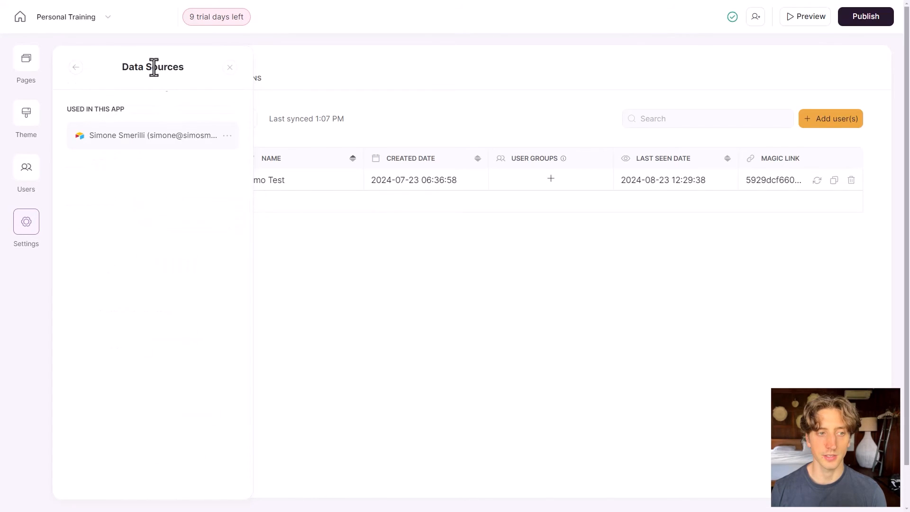
click(76, 68)
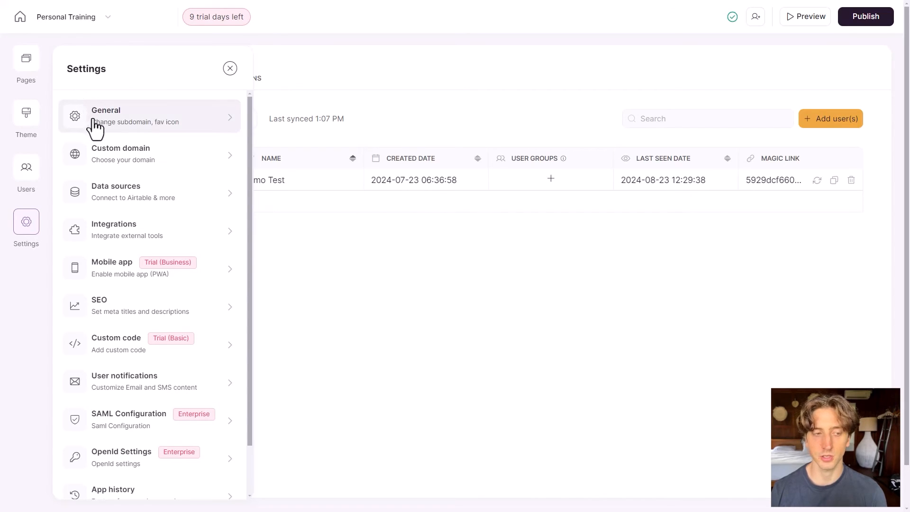
scroll(182, 202, down, 1)
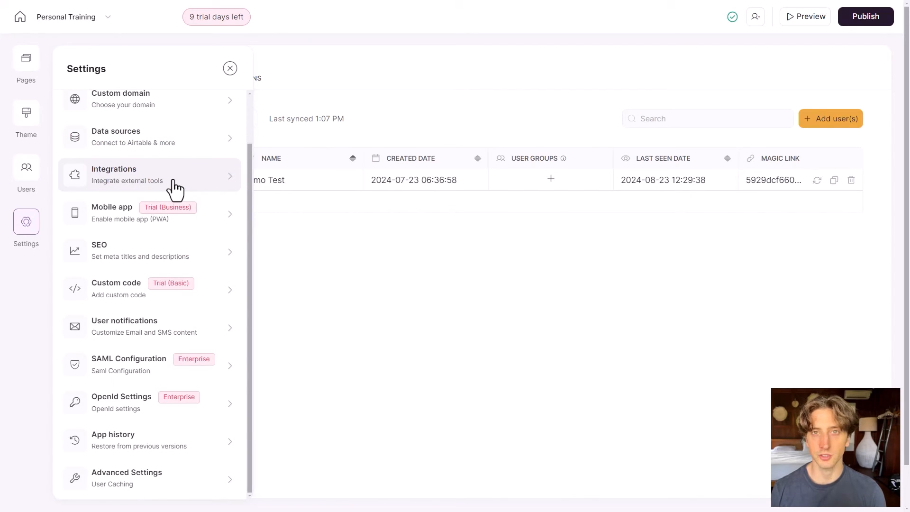
Review the available integrations, including the Google Sign In client ID and client secret fields, and return to the Settings list.
click(175, 190)
scroll(189, 204, down, 3)
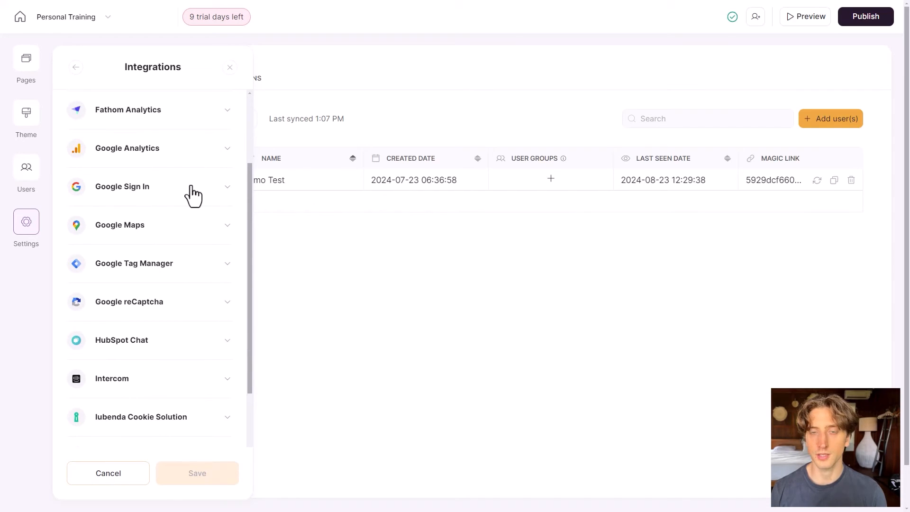
click(193, 194)
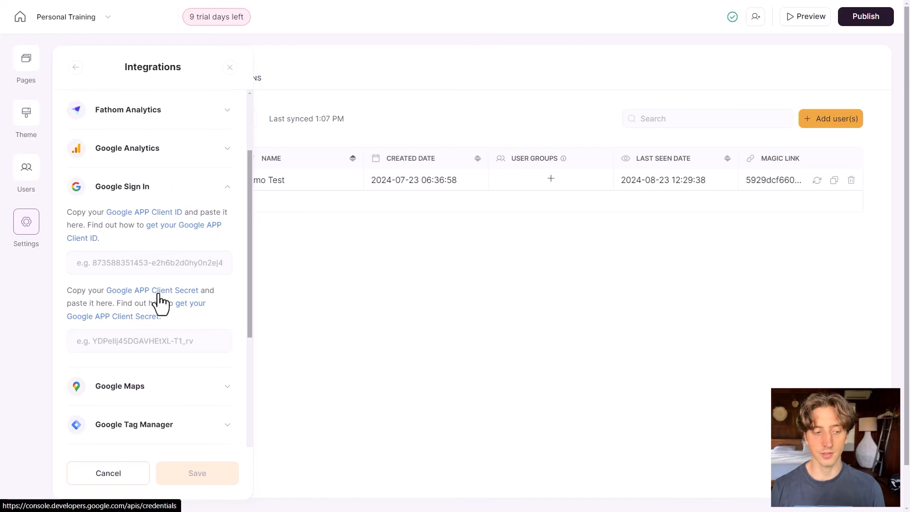
click(193, 186)
scroll(197, 201, down, 2)
scroll(197, 201, down, 3)
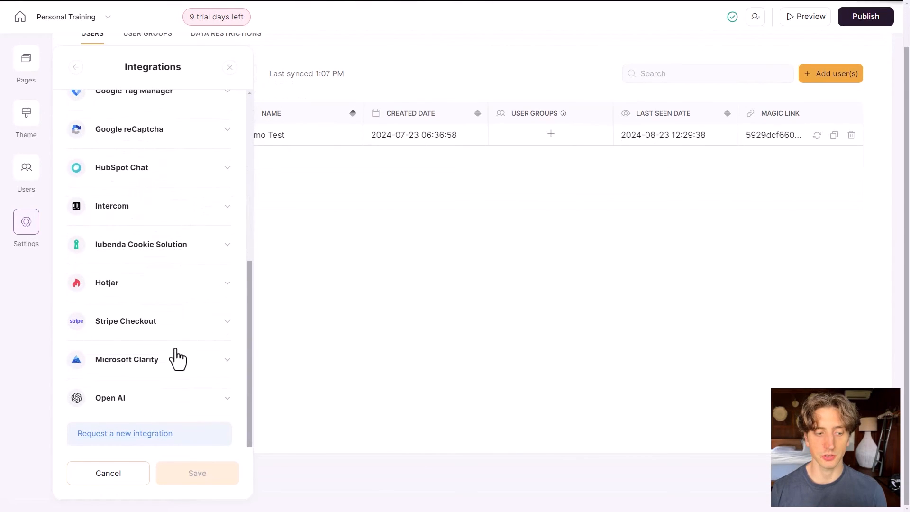
scroll(162, 388, up, 1)
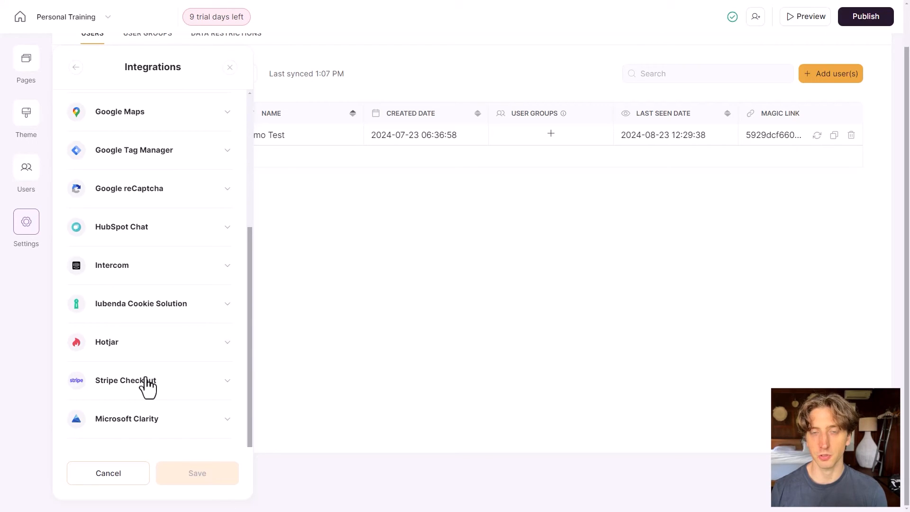
scroll(148, 386, up, 5)
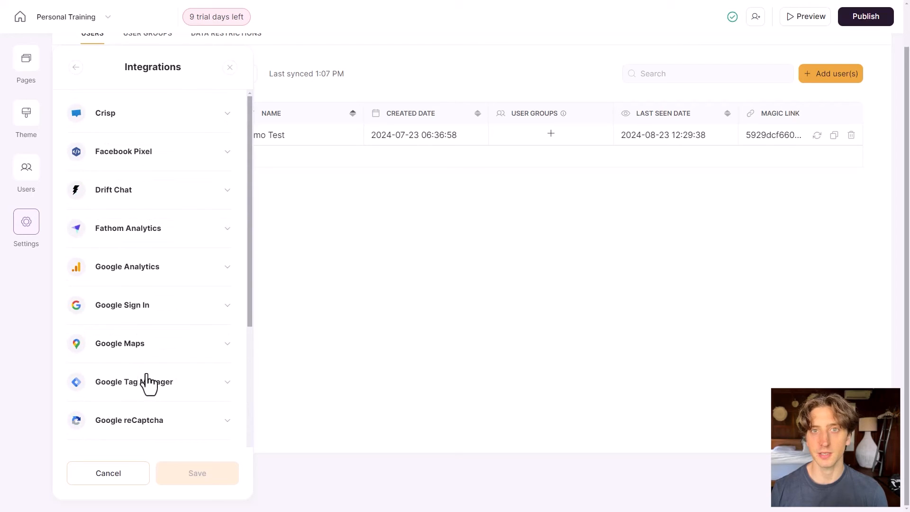
click(76, 67)
Examine the Mobile App (PWA) settings and the custom code settings for the header and footer.
click(138, 231)
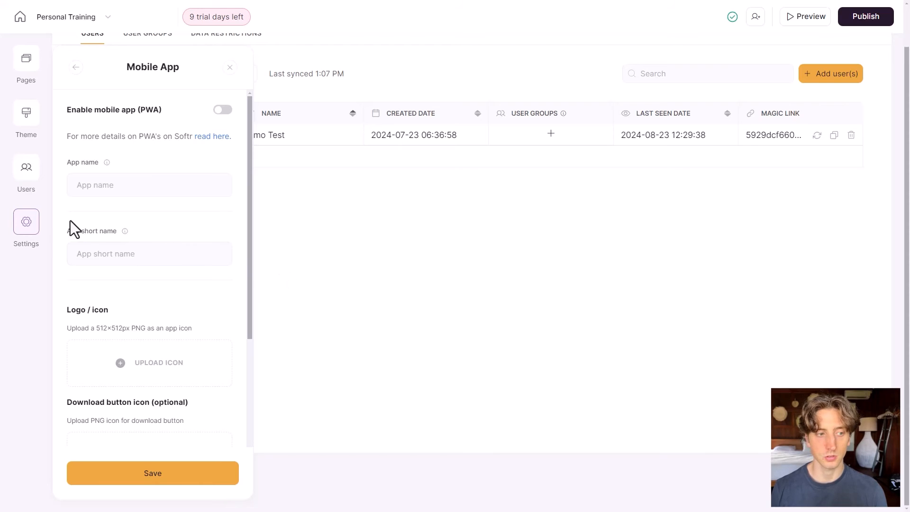
scroll(164, 272, down, 5)
scroll(142, 256, down, 2)
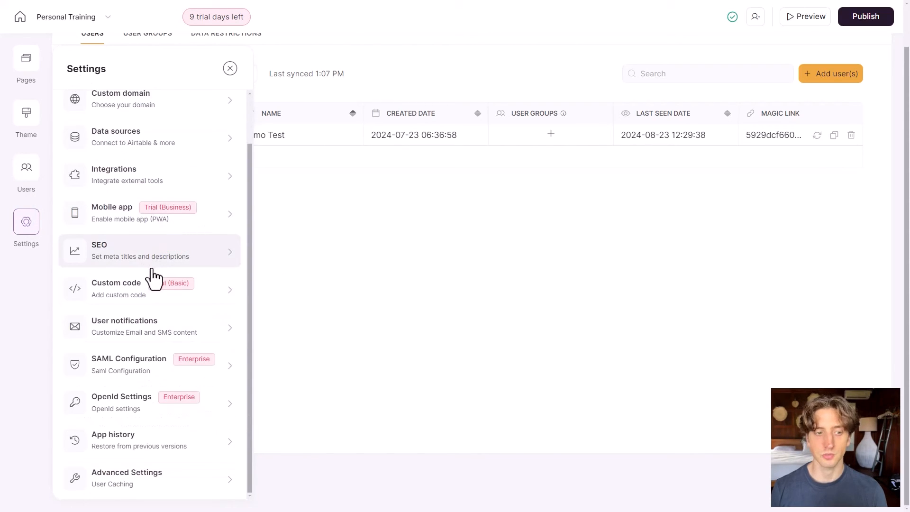
click(151, 294)
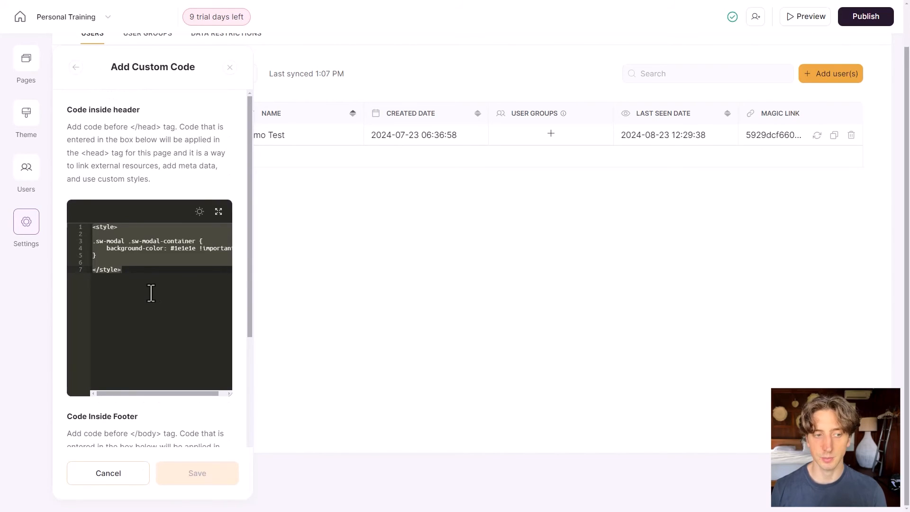
scroll(159, 161, down, 3)
scroll(161, 213, up, 3)
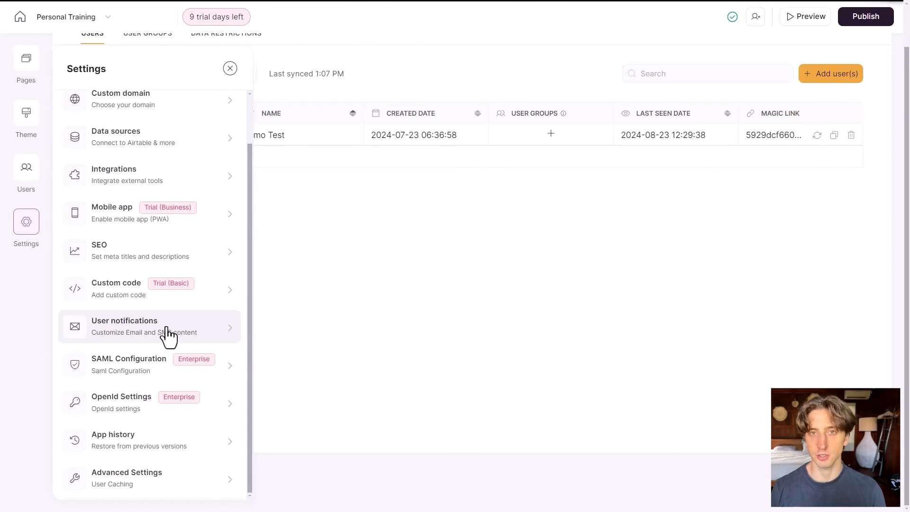
Examine the notification templates and the Email Sender name and email fields in User notifications, and return to the Settings list.
click(169, 349)
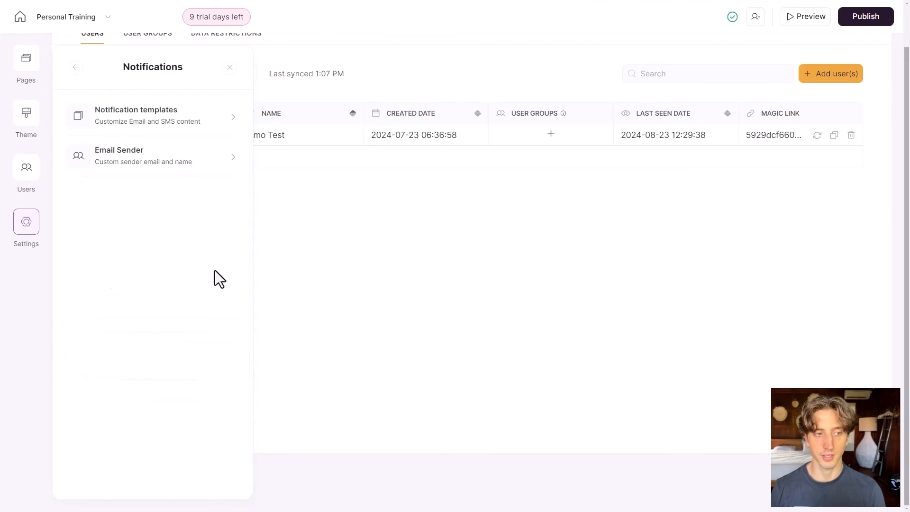
click(183, 126)
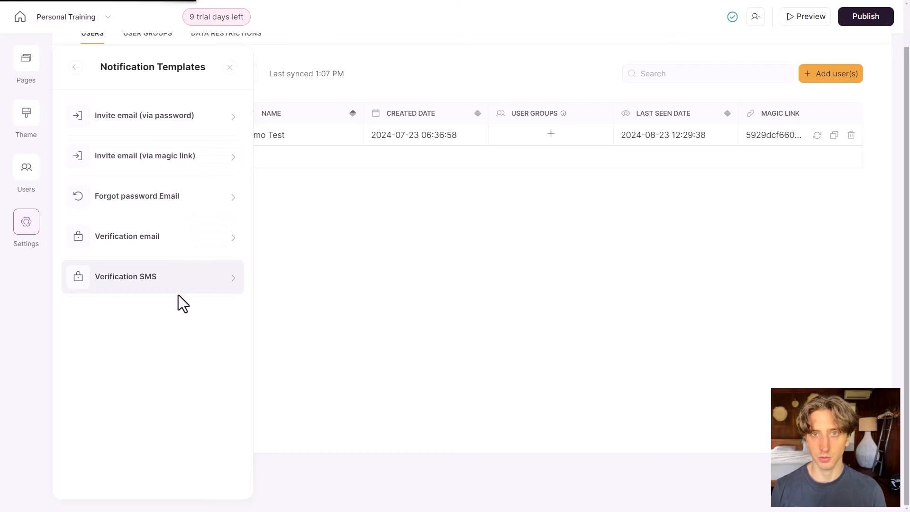
click(171, 127)
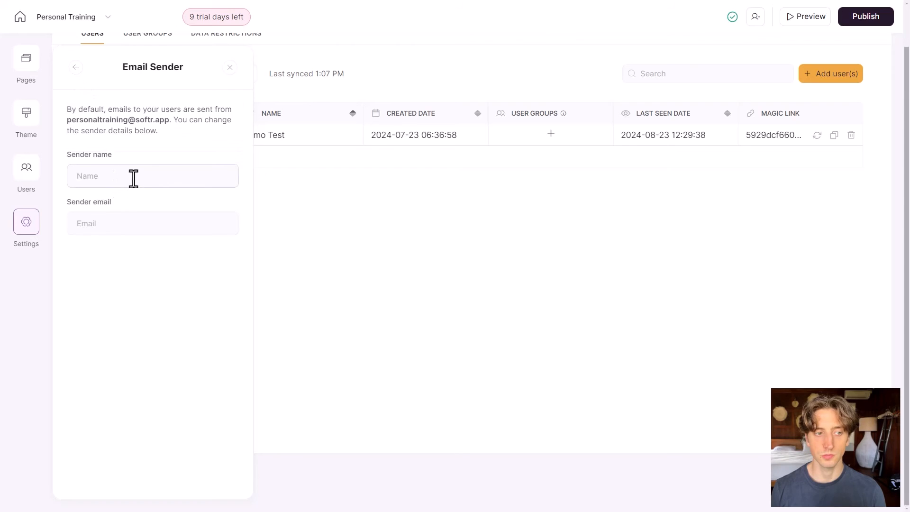
click(133, 177)
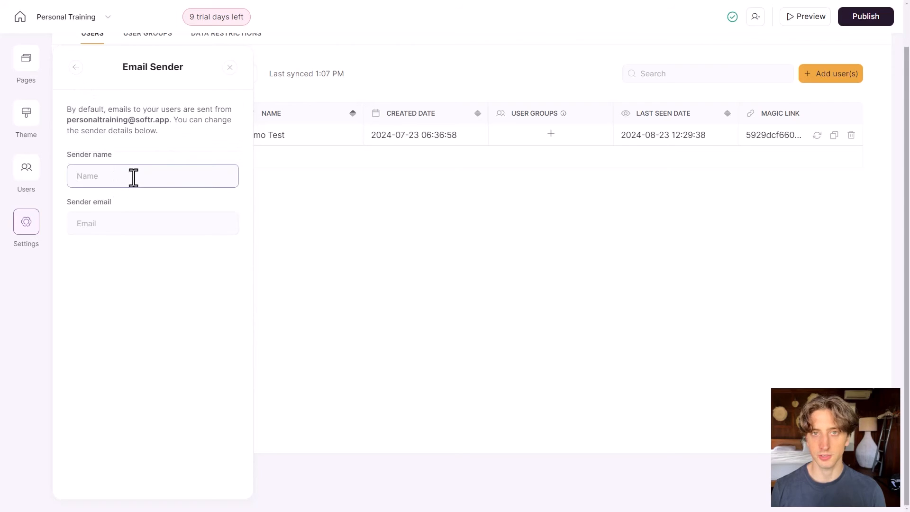
click(130, 217)
click(76, 67)
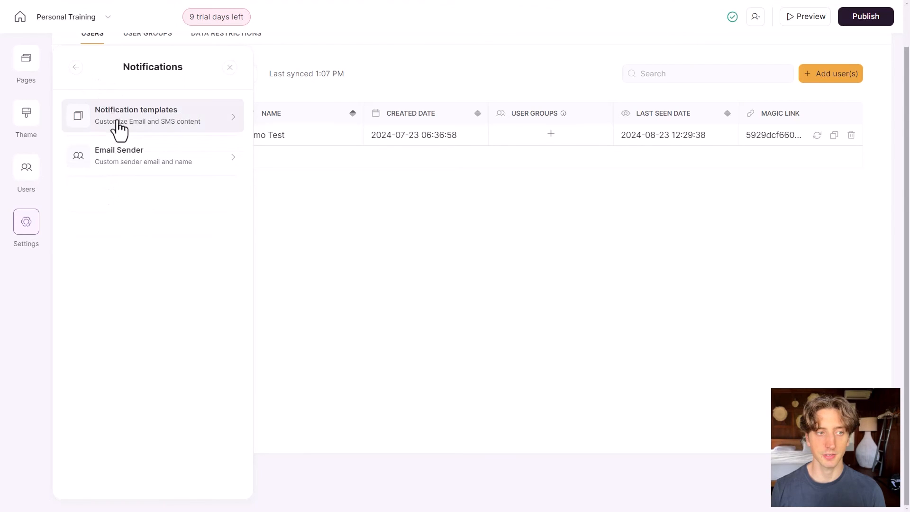
click(76, 67)
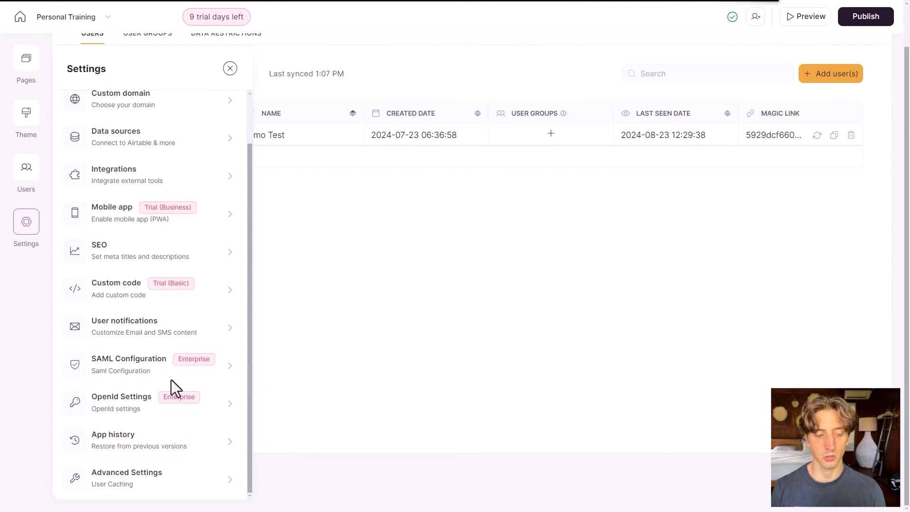
Review the Theme settings for fonts, colors, app styles, content width and old block styles.
click(21, 122)
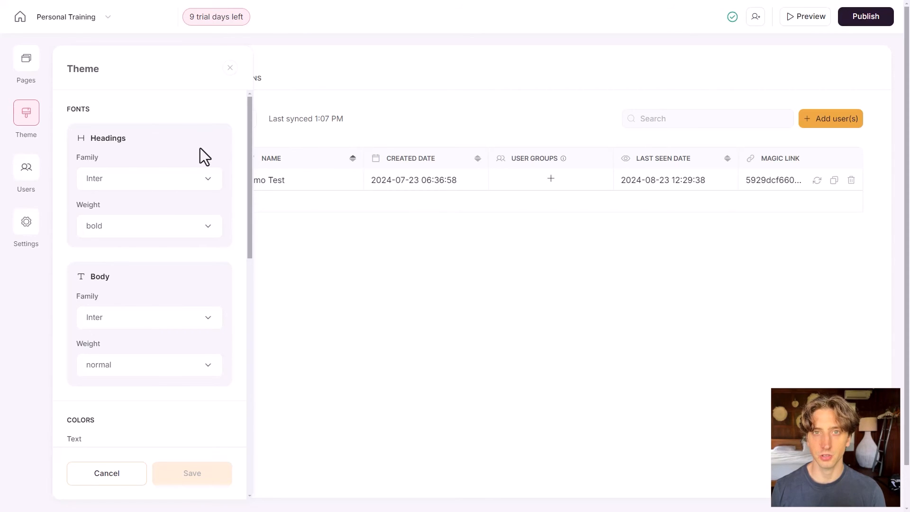
scroll(183, 222, down, 5)
scroll(178, 214, down, 7)
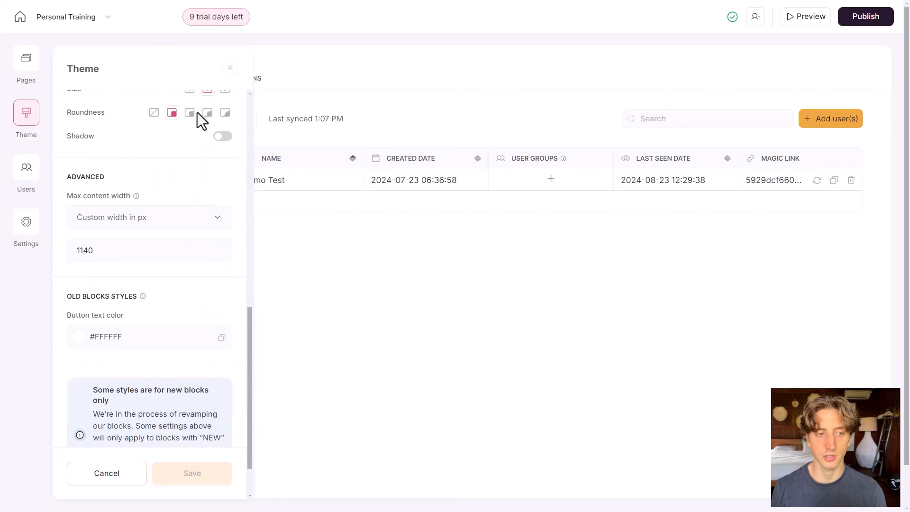
scroll(194, 199, down, 2)
scroll(186, 289, up, 12)
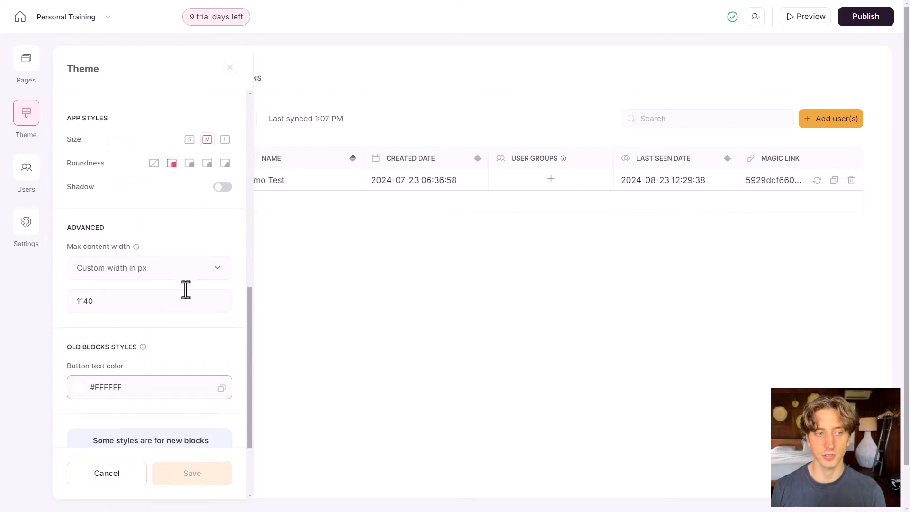
scroll(185, 289, up, 1)
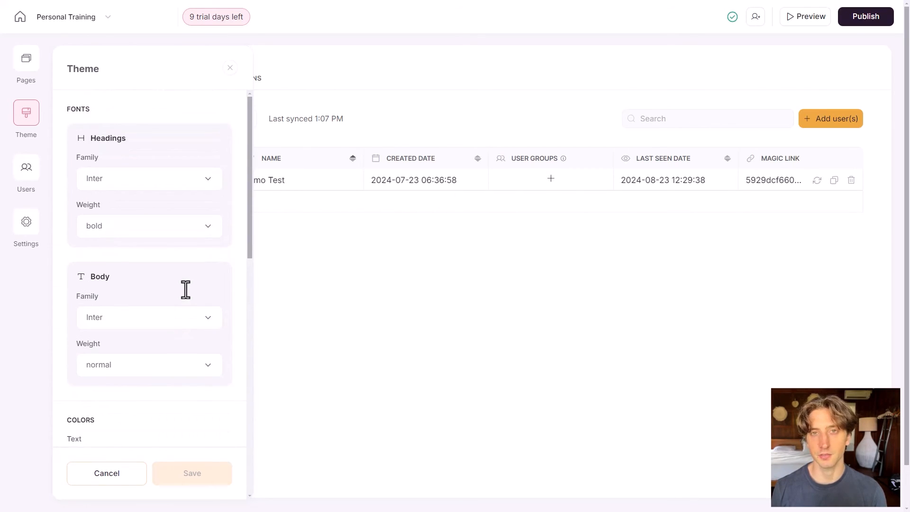
Open the Training Adaptations page in the editor and bring up its page settings.
click(27, 66)
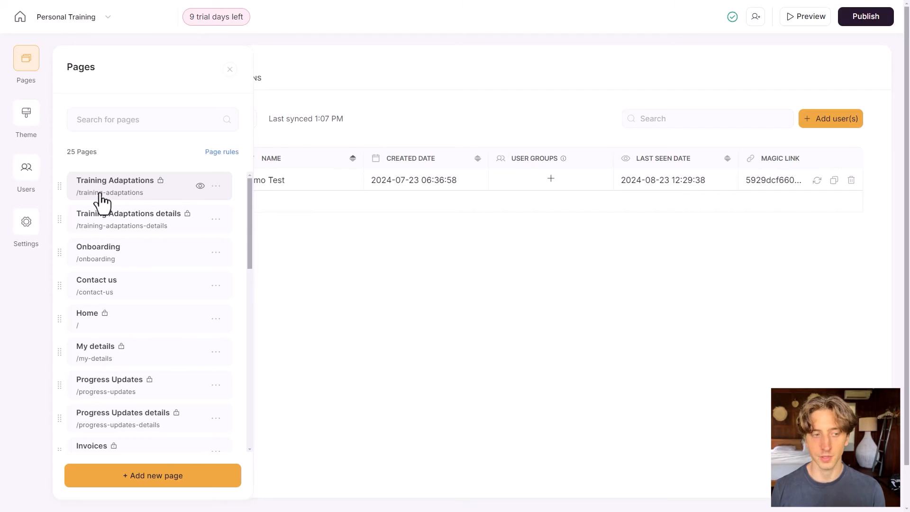
click(137, 178)
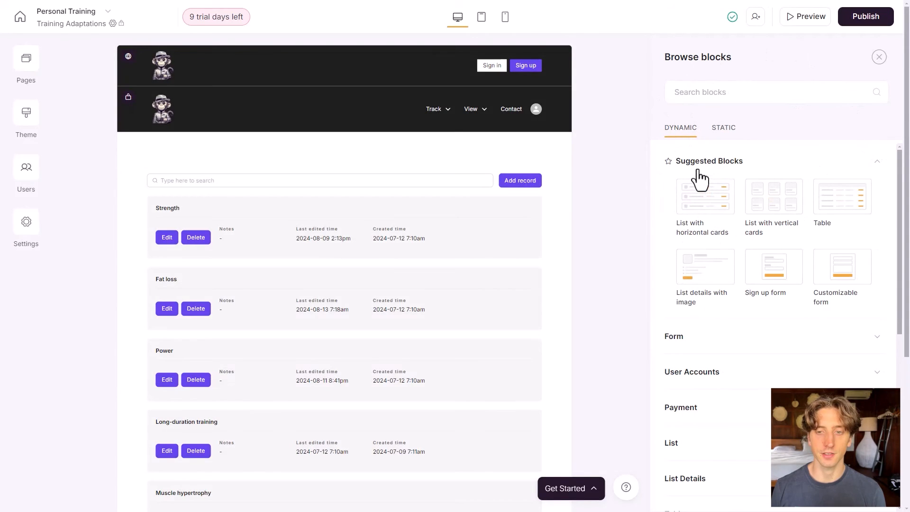
click(26, 58)
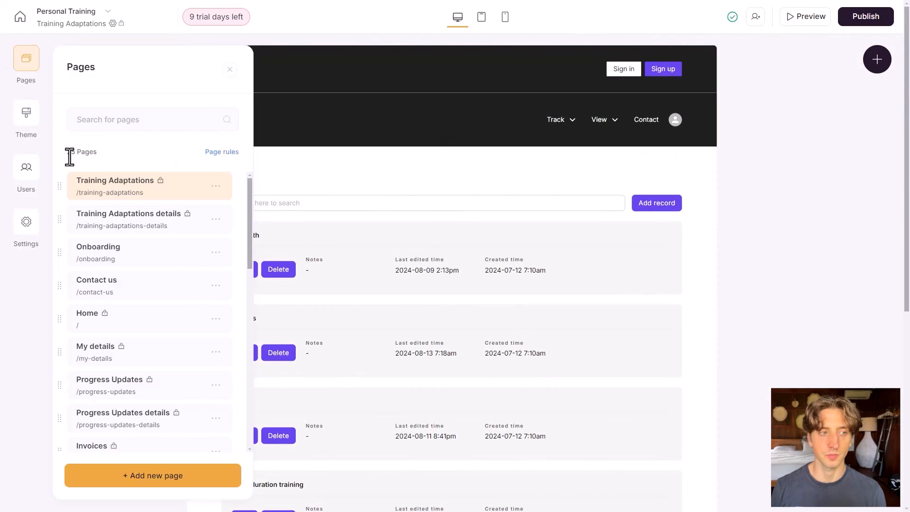
click(216, 187)
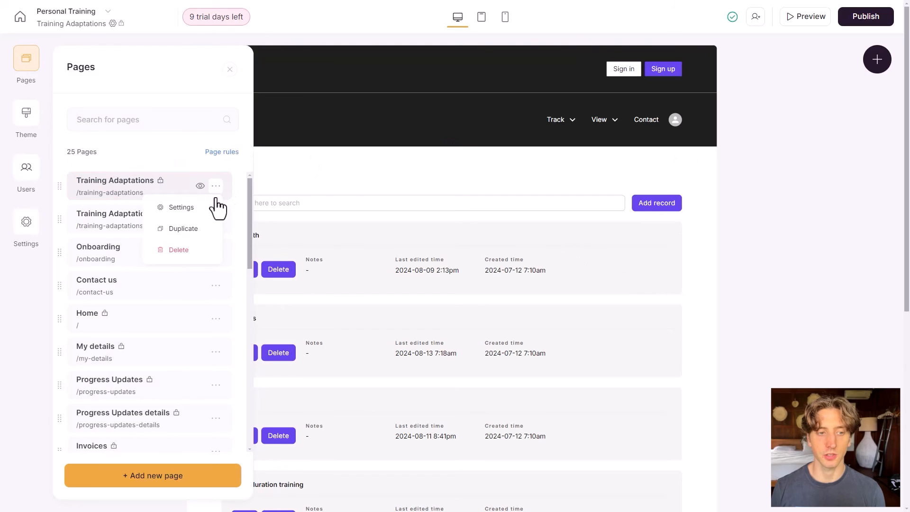
click(199, 206)
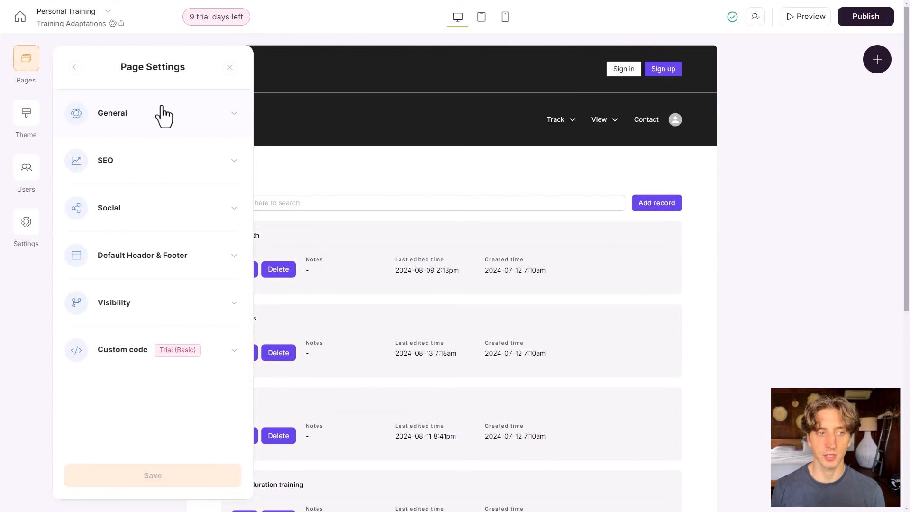
Examine the page's General name and URL fields and its Visibility audience options, and return to the page list.
click(208, 115)
scroll(183, 166, down, 1)
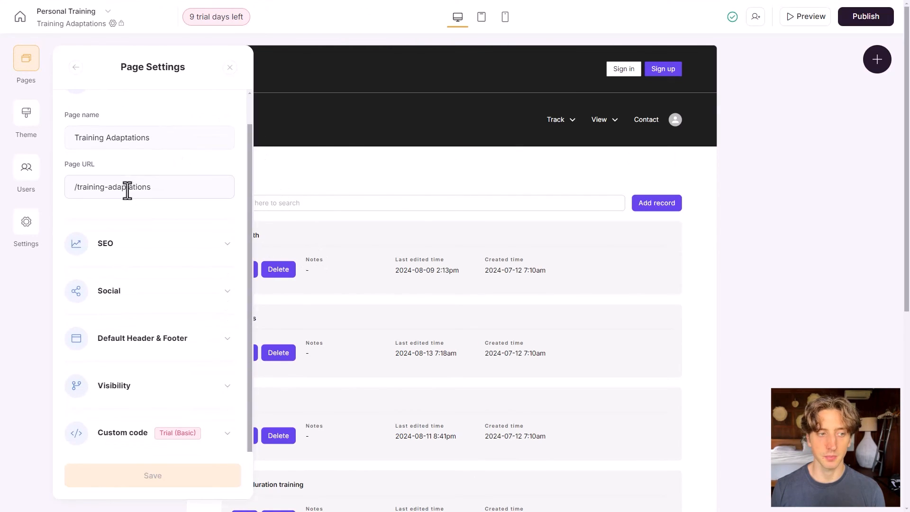
scroll(163, 265, down, 3)
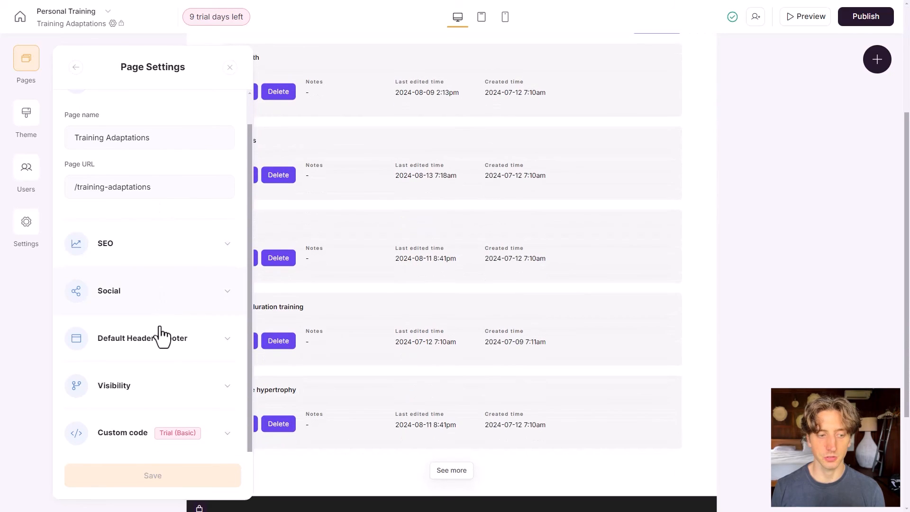
click(188, 385)
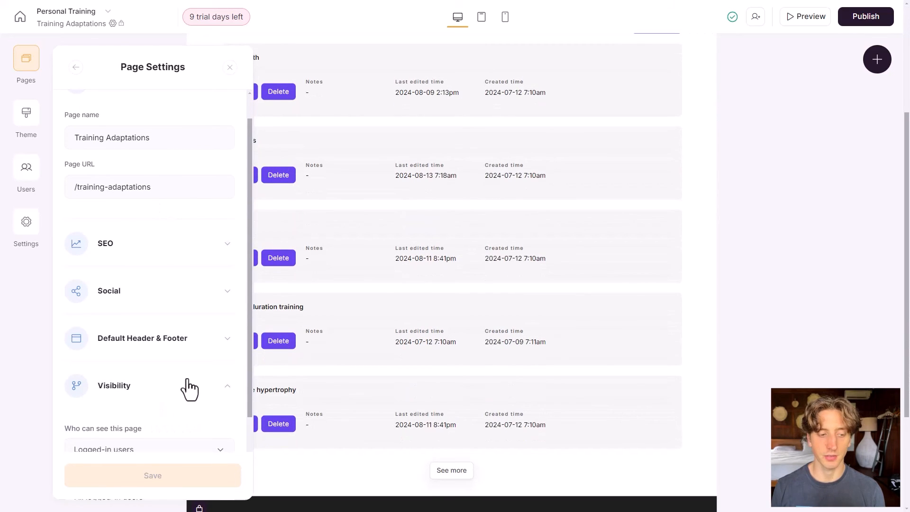
scroll(187, 386, down, 3)
click(169, 337)
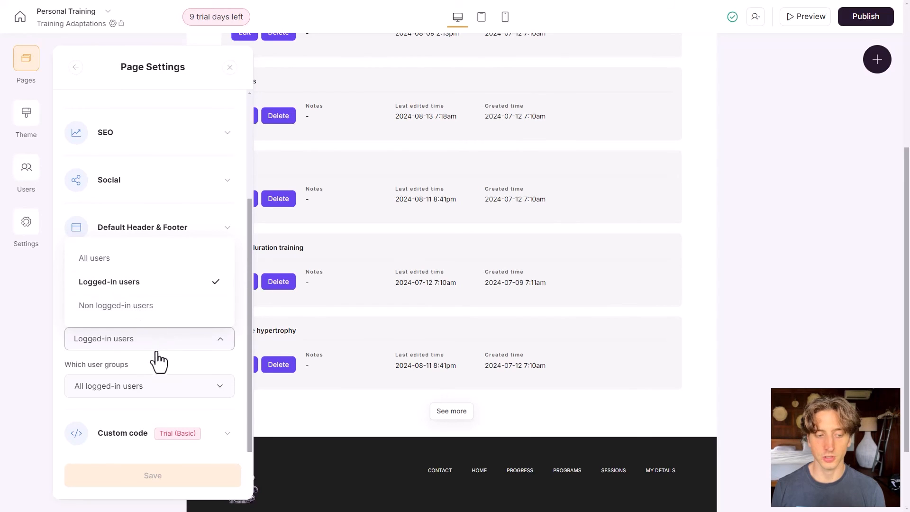
click(75, 67)
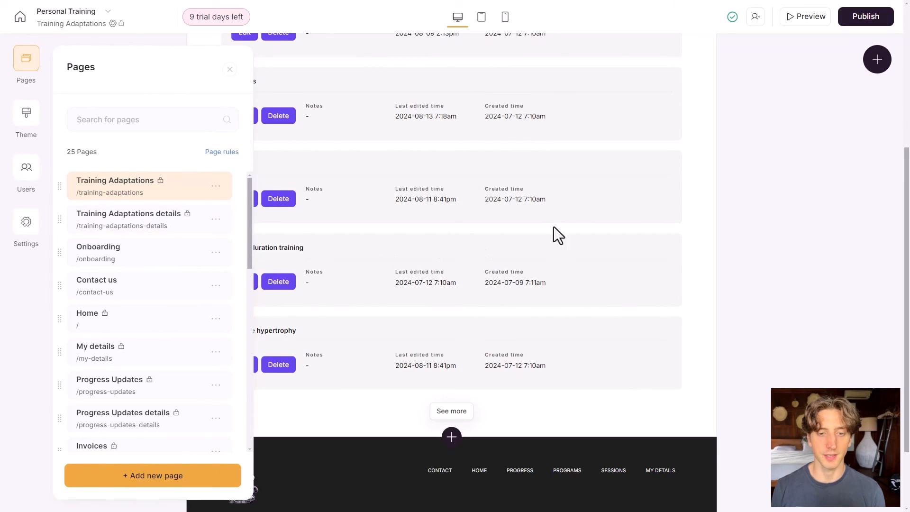
Close the page list and look over the Training Adaptations page from header to footer.
click(533, 286)
scroll(532, 286, up, 5)
scroll(402, 169, down, 7)
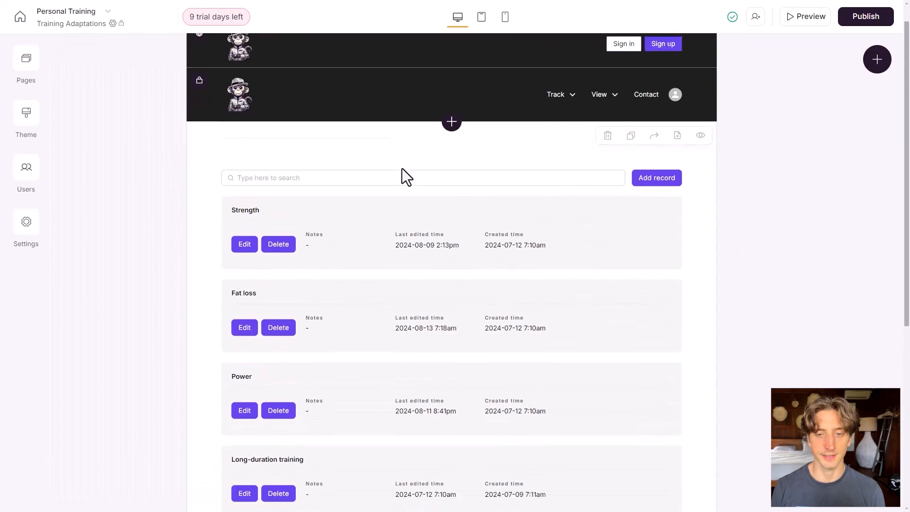
scroll(403, 166, up, 7)
Open the Home page in the editor and review the data source settings of its This week block.
click(26, 59)
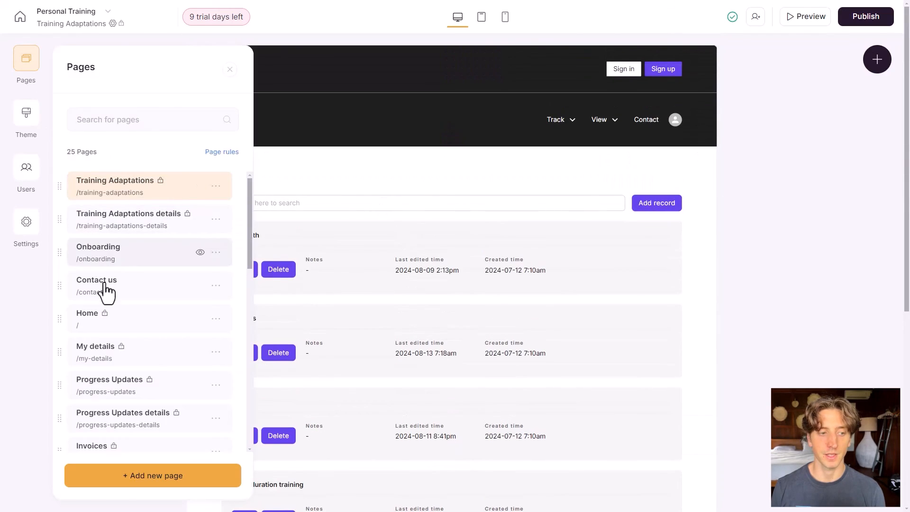
click(109, 317)
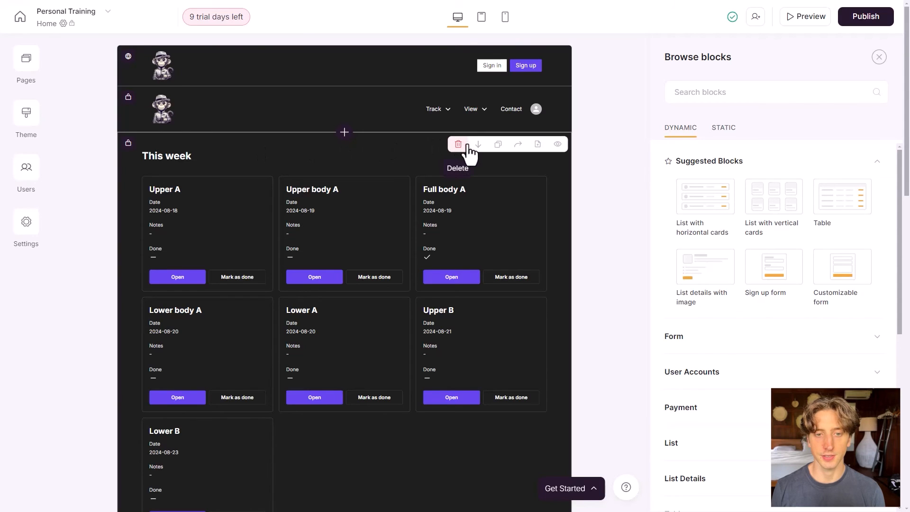
click(362, 179)
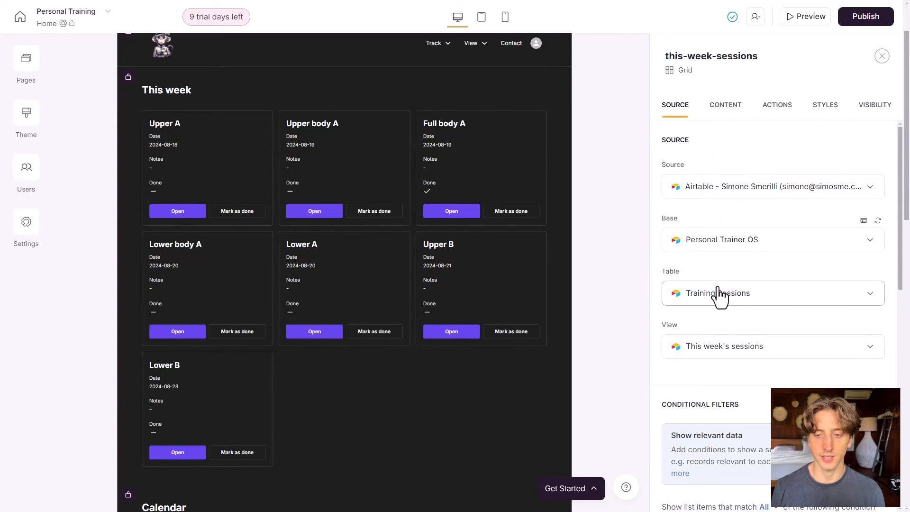
scroll(752, 289, down, 5)
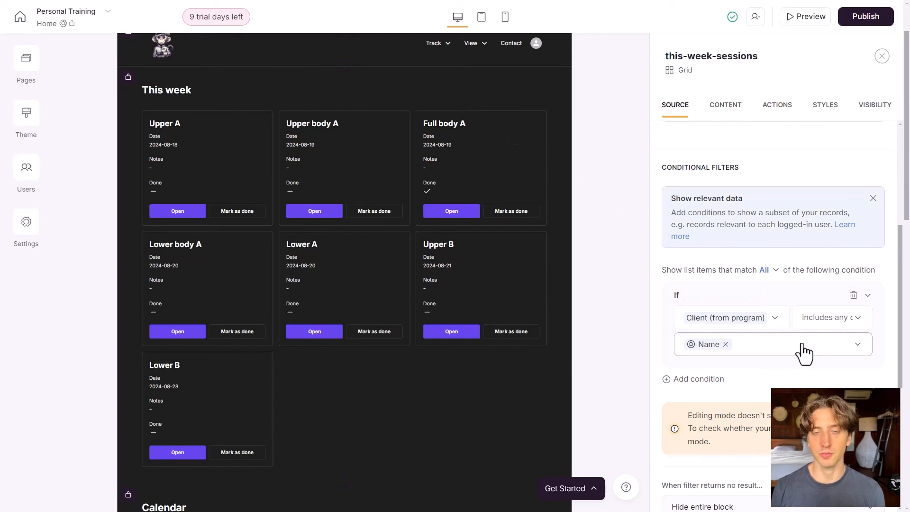
Examine the This week block's conditional filter on Client (from program) and the logged-in user fields offered as its value.
click(804, 352)
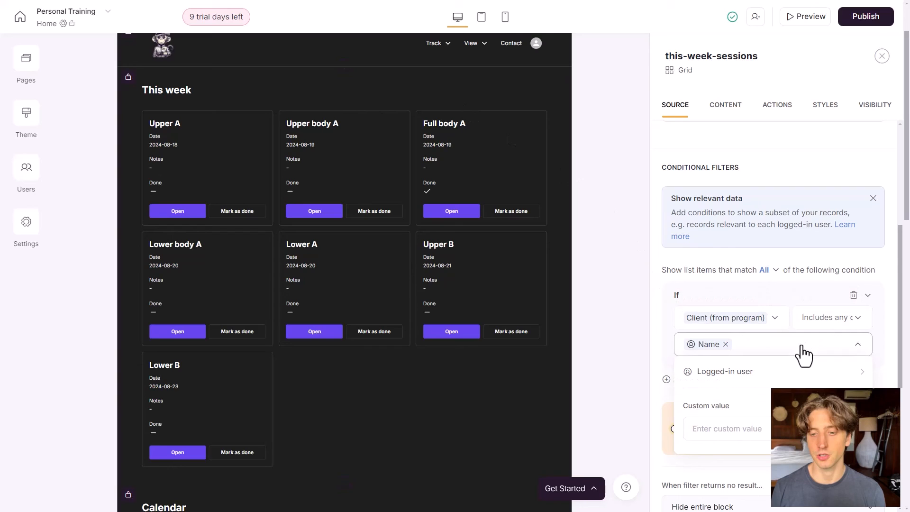
click(735, 374)
scroll(720, 455, down, 4)
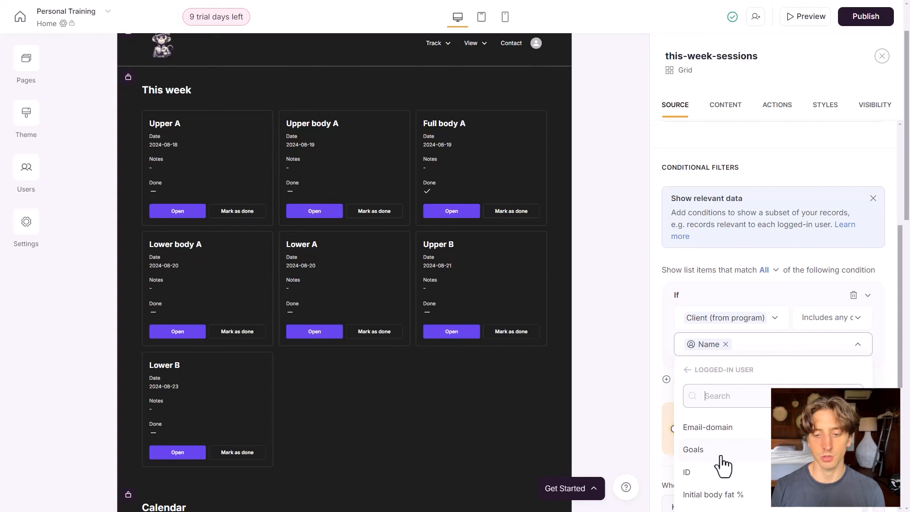
click(729, 304)
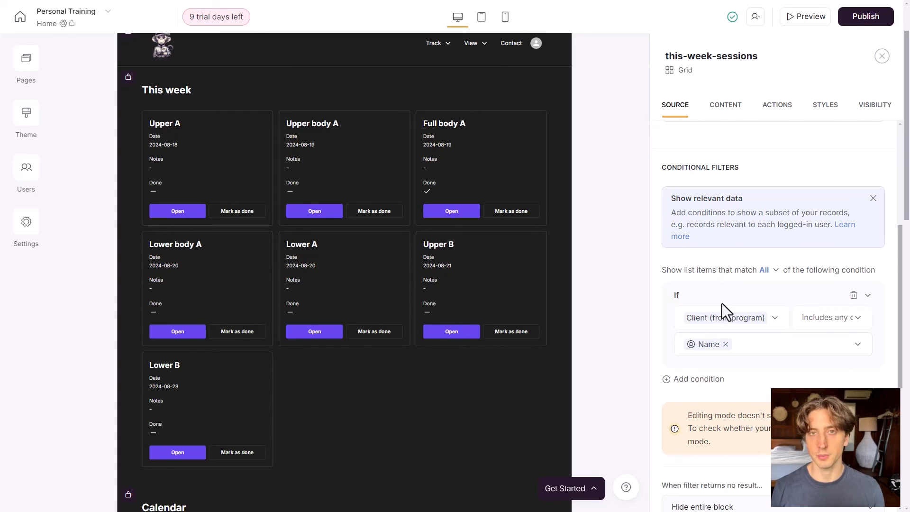
scroll(719, 305, down, 3)
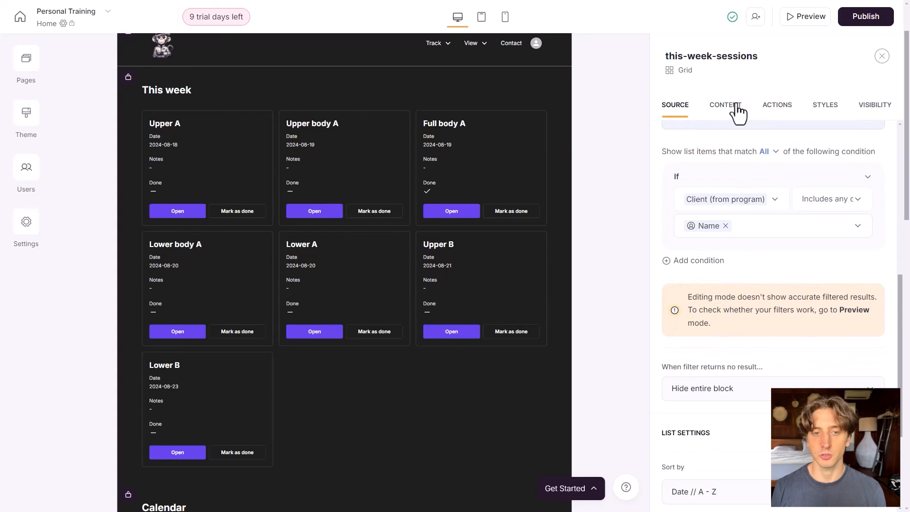
Review the This week block's content settings, including the Notes item field's type, content and label, the search bar and filters.
click(737, 110)
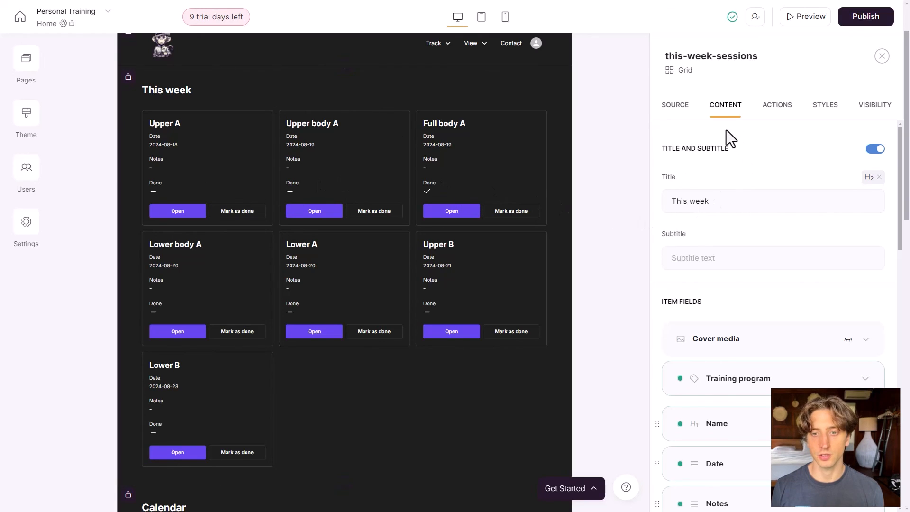
scroll(718, 232, down, 1)
scroll(718, 232, down, 3)
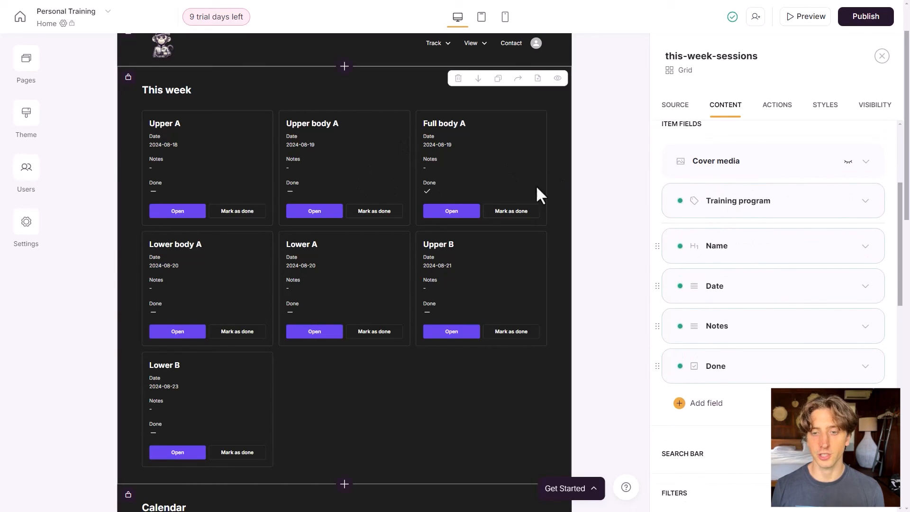
scroll(731, 332, down, 1)
click(738, 272)
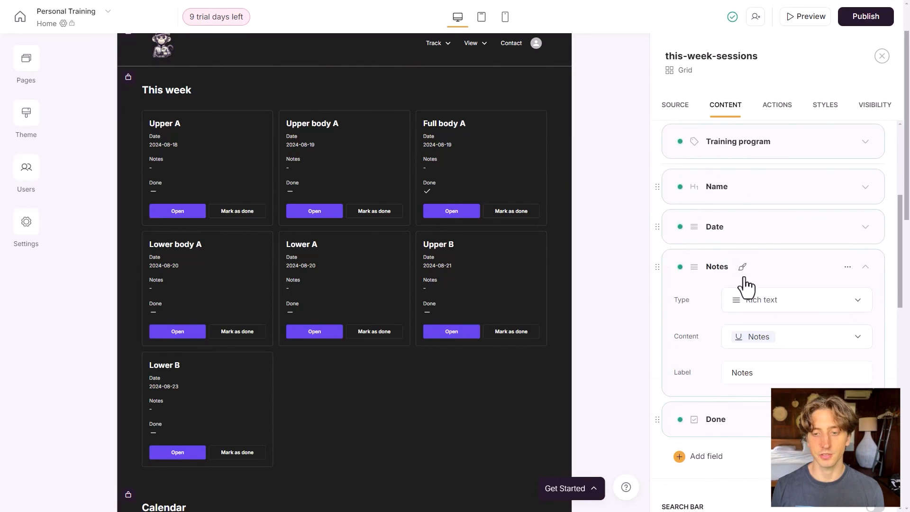
scroll(758, 286, down, 1)
click(773, 284)
scroll(771, 379, down, 1)
click(758, 217)
scroll(757, 267, down, 1)
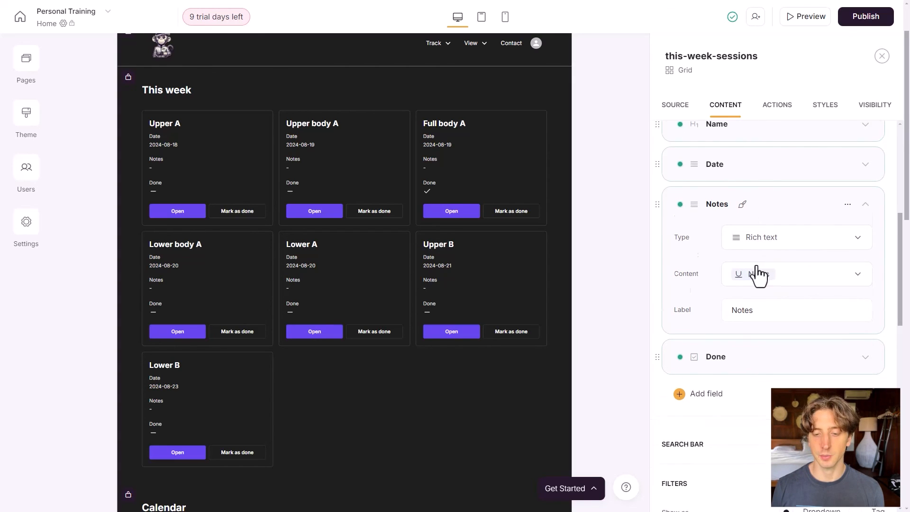
scroll(758, 275, down, 5)
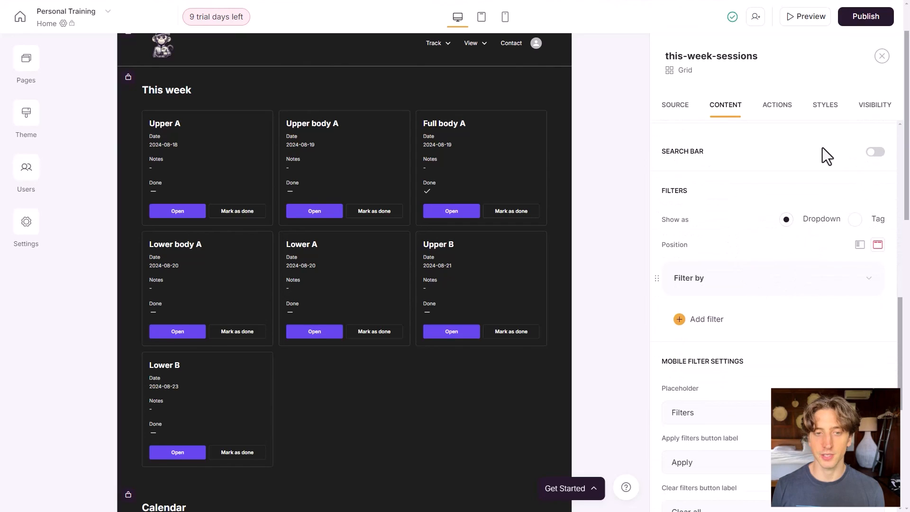
scroll(776, 319, down, 1)
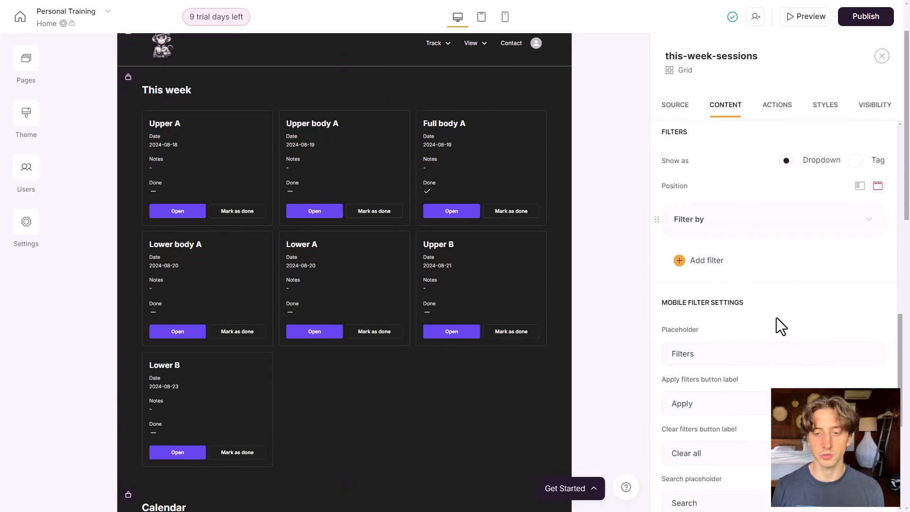
Review the This week block's action settings and expand the Open item button's Open details page action.
click(776, 105)
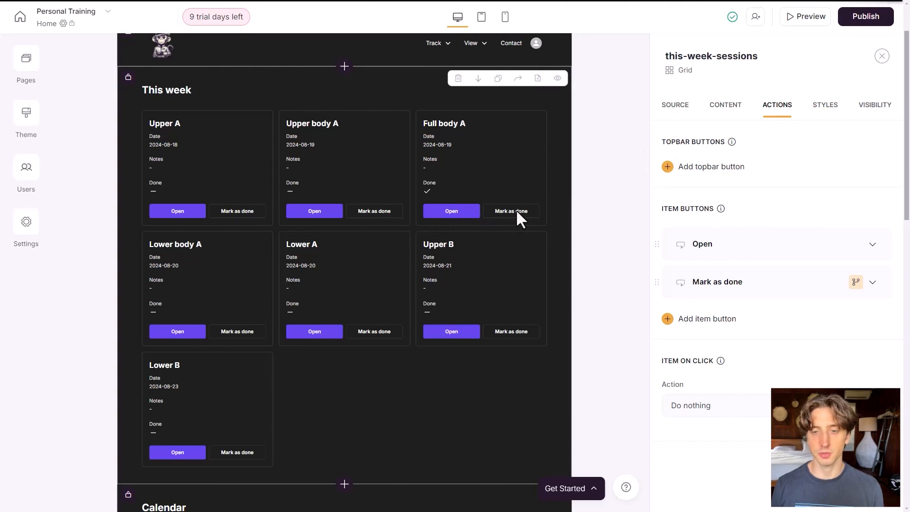
click(707, 248)
scroll(785, 309, down, 2)
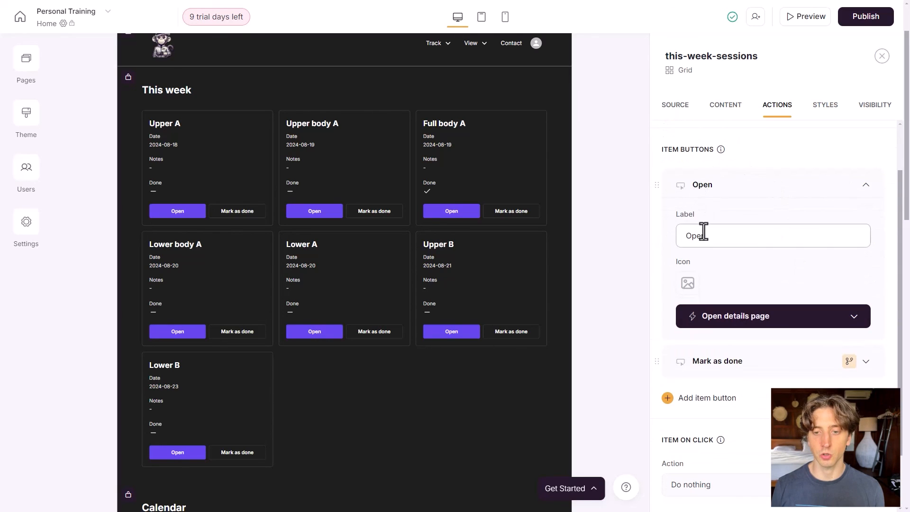
click(737, 324)
scroll(747, 324, down, 4)
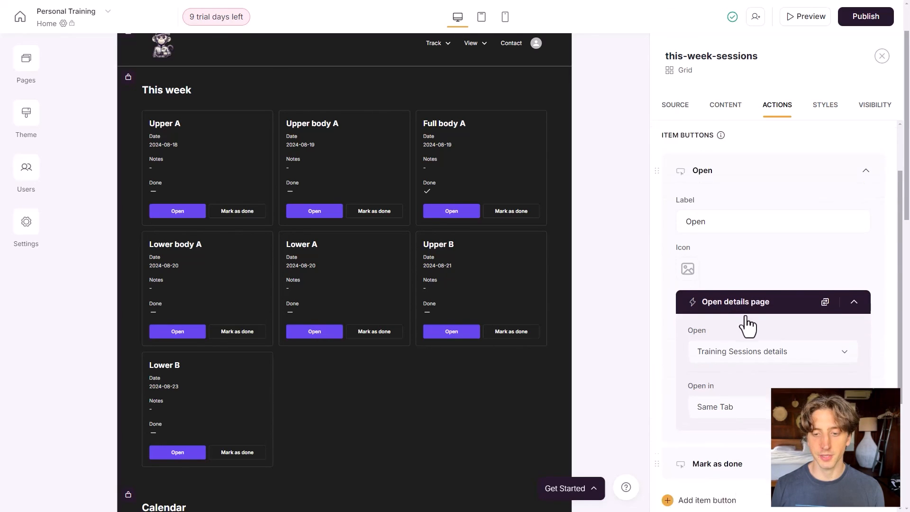
scroll(720, 284, down, 2)
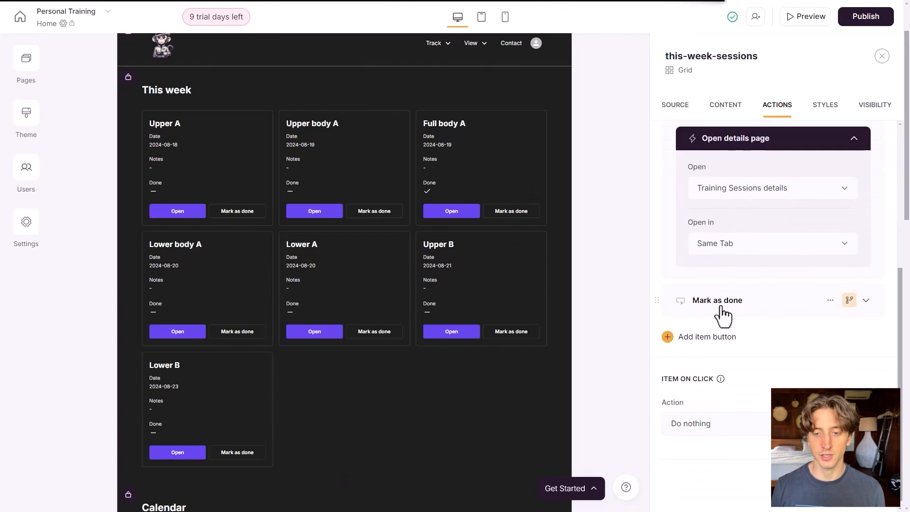
Examine the Mark as done button's One-click update action, its Done field update method and value, and its success message.
click(721, 303)
scroll(731, 372, down, 2)
click(731, 372)
scroll(771, 368, down, 4)
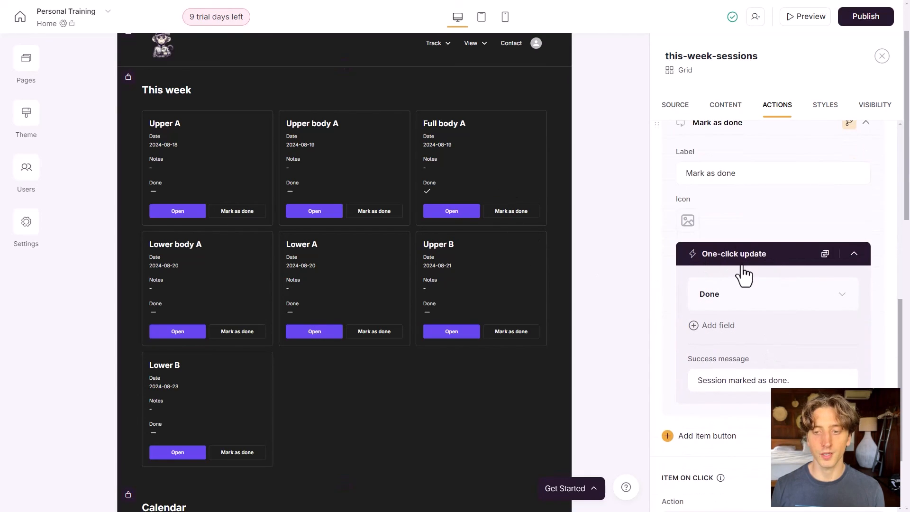
click(824, 255)
click(768, 236)
drag(747, 382, 790, 379)
click(789, 380)
click(781, 303)
scroll(784, 313, down, 2)
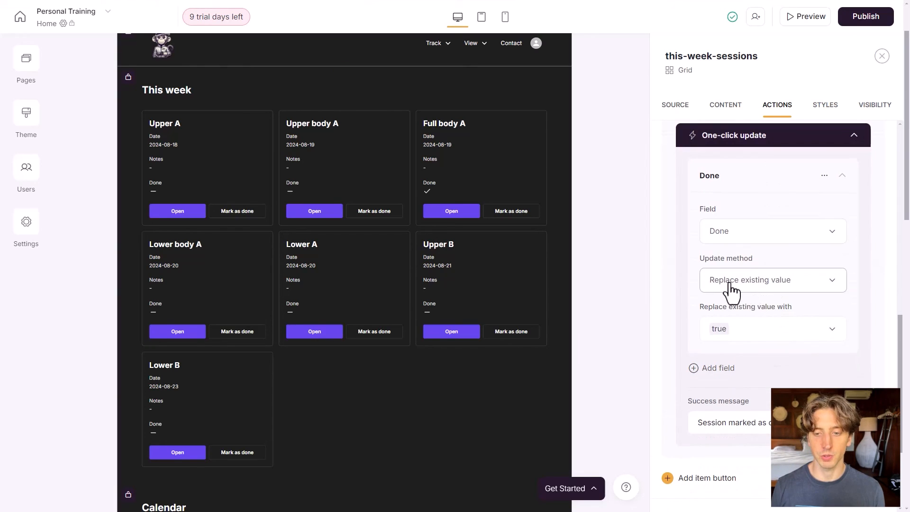
scroll(720, 339, down, 3)
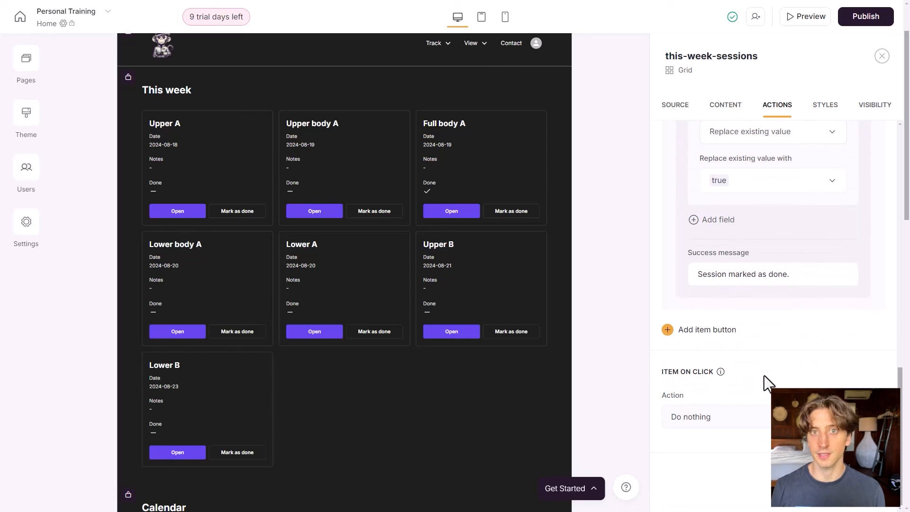
Look through the This week block's style options and bring up its visibility settings.
click(819, 109)
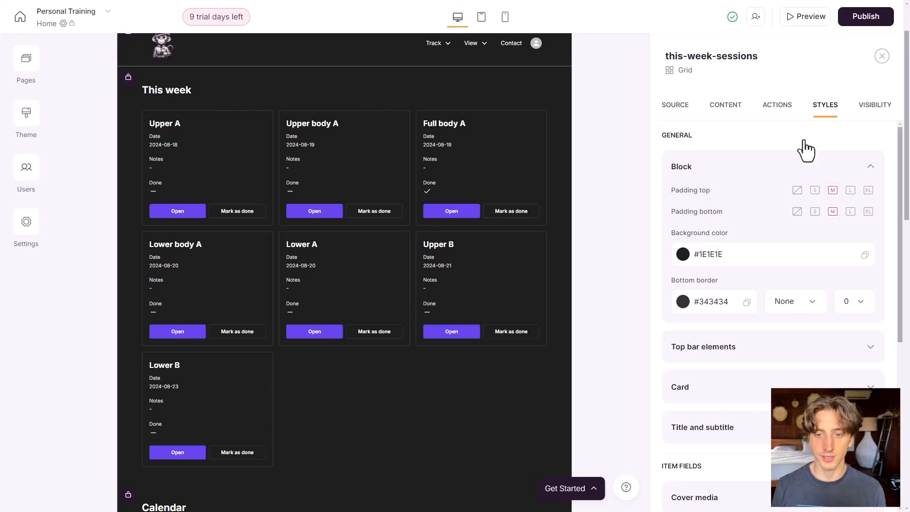
scroll(689, 270, down, 1)
scroll(689, 269, down, 4)
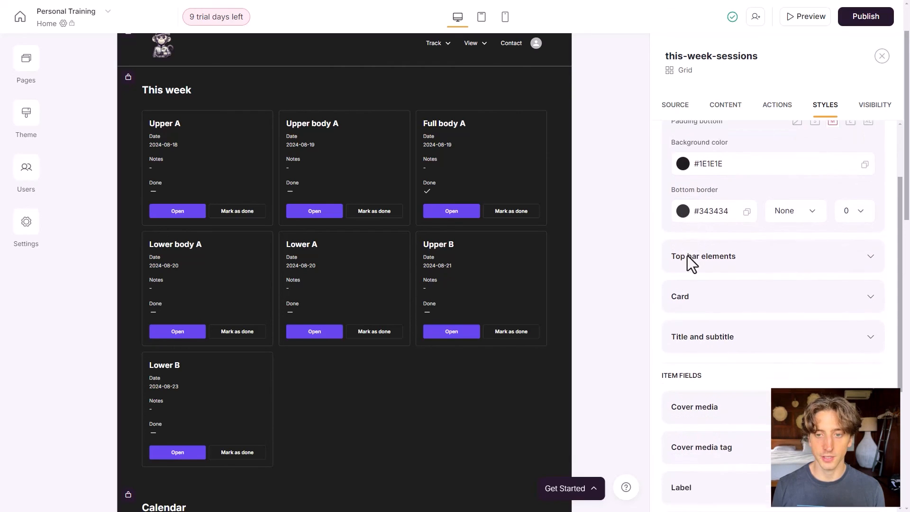
scroll(689, 261, down, 1)
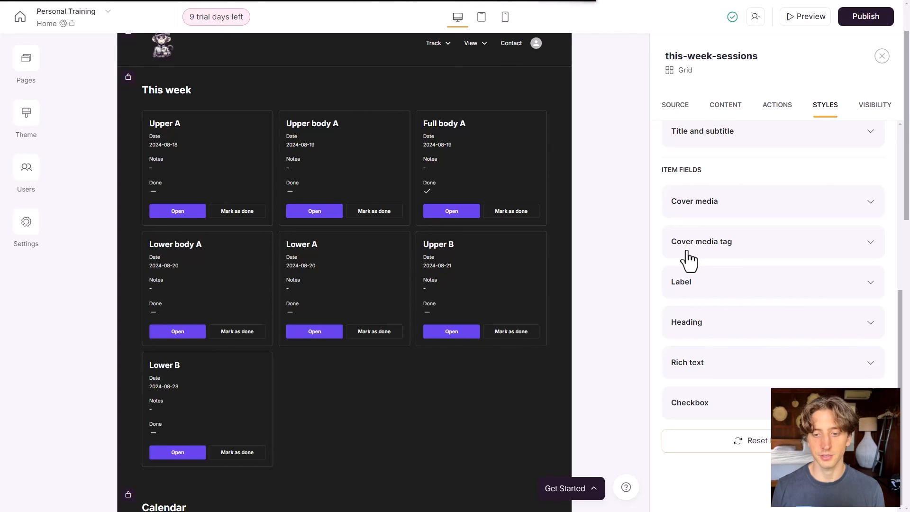
click(874, 105)
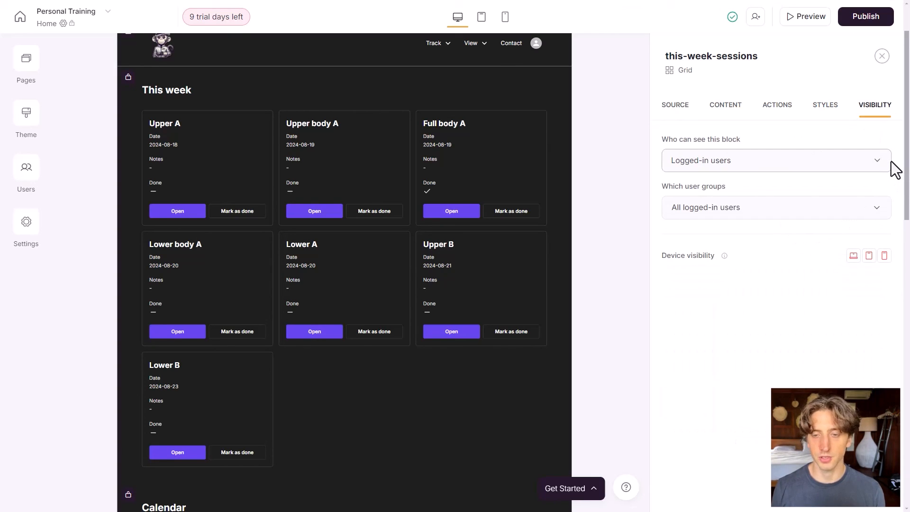
Look over the Calendar block on the Home page and browse the list of app pages.
scroll(518, 232, down, 6)
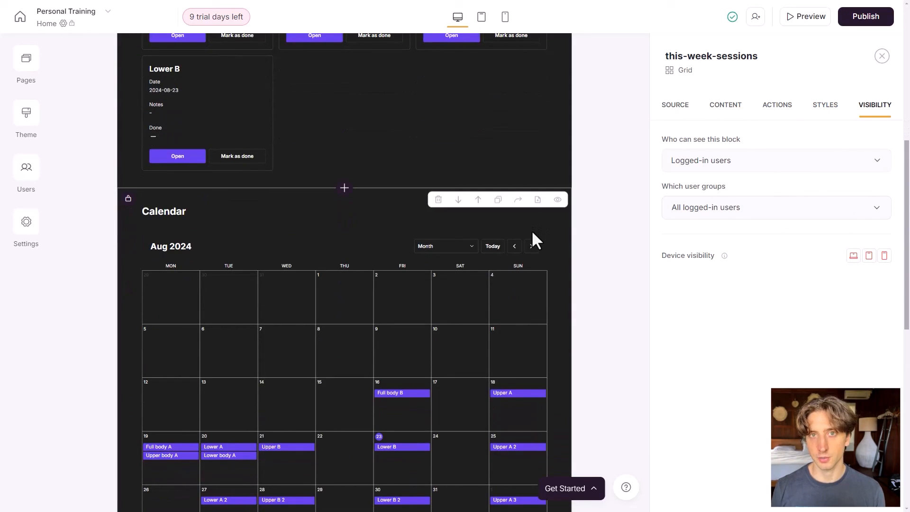
scroll(531, 230, down, 3)
click(26, 59)
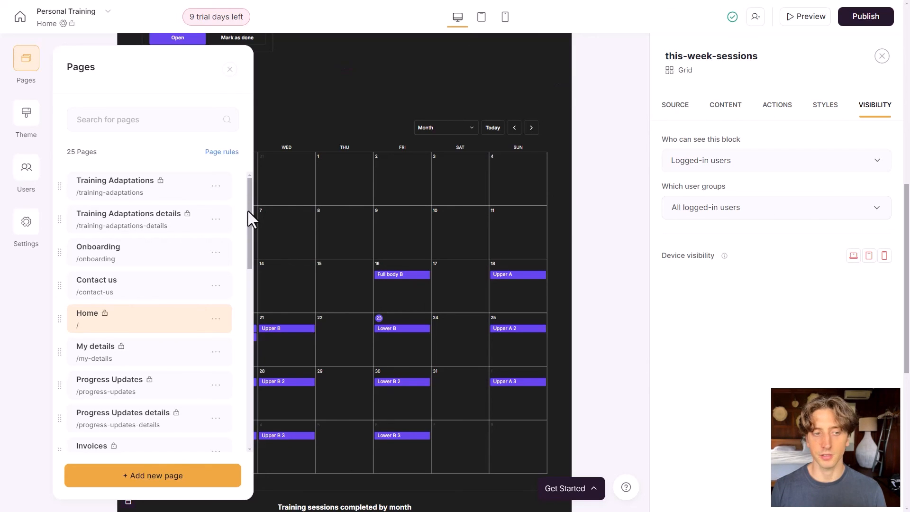
scroll(126, 194, down, 3)
scroll(127, 237, down, 4)
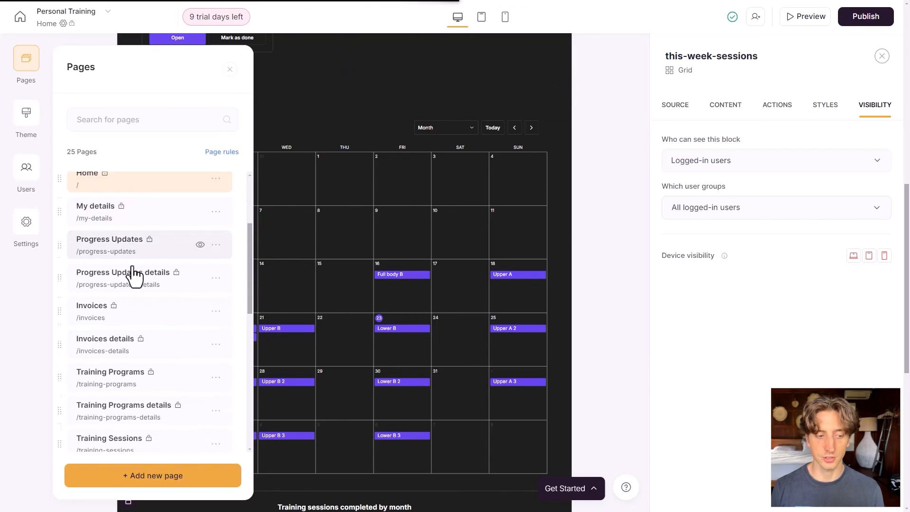
scroll(128, 298, up, 7)
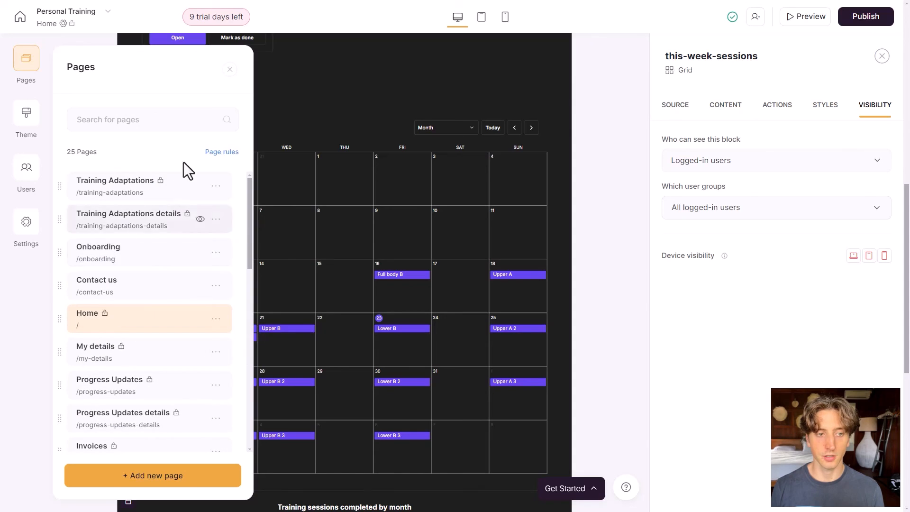
Review the page rules for logged-in users, including the pages available after sign in and the unauthorized access setting.
click(214, 152)
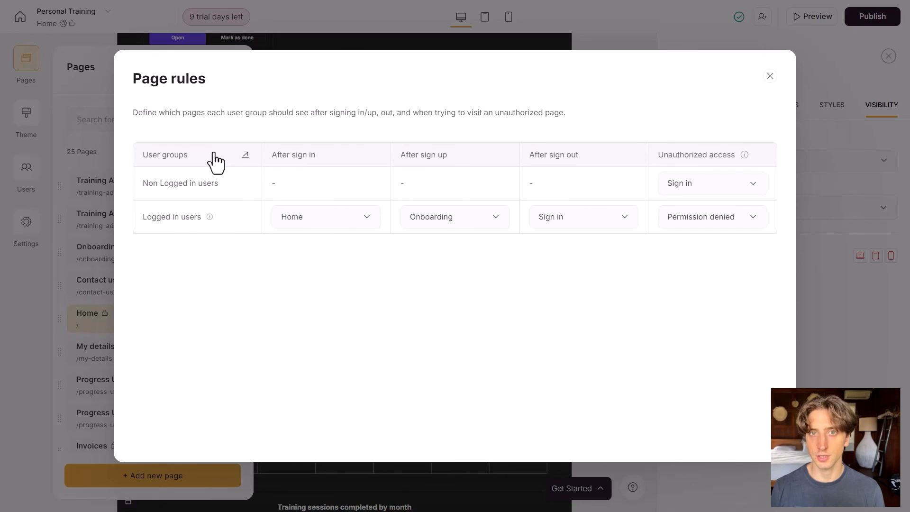
drag(148, 216, 199, 219)
drag(273, 156, 334, 161)
click(330, 153)
click(327, 217)
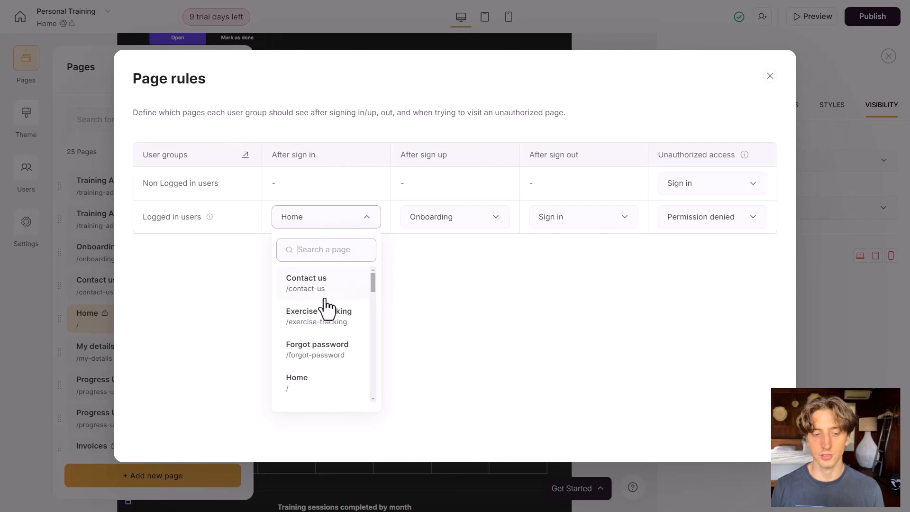
scroll(322, 293, down, 3)
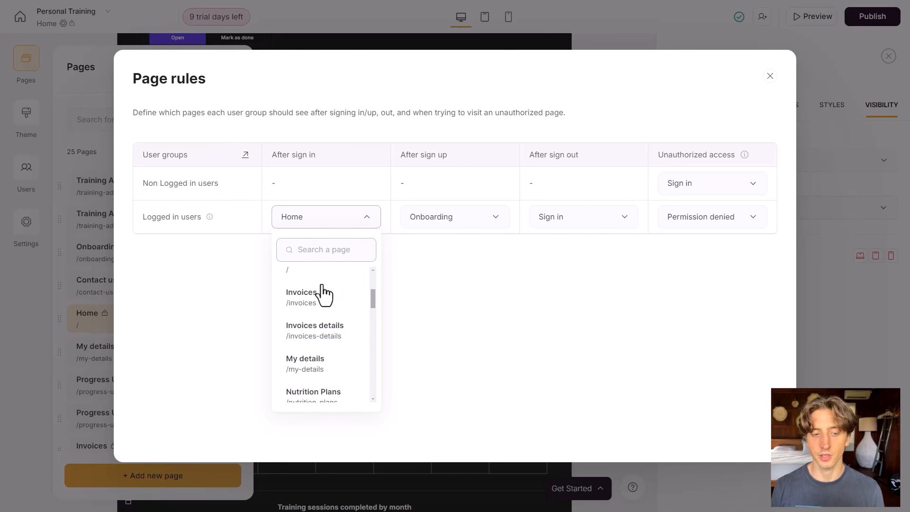
click(411, 252)
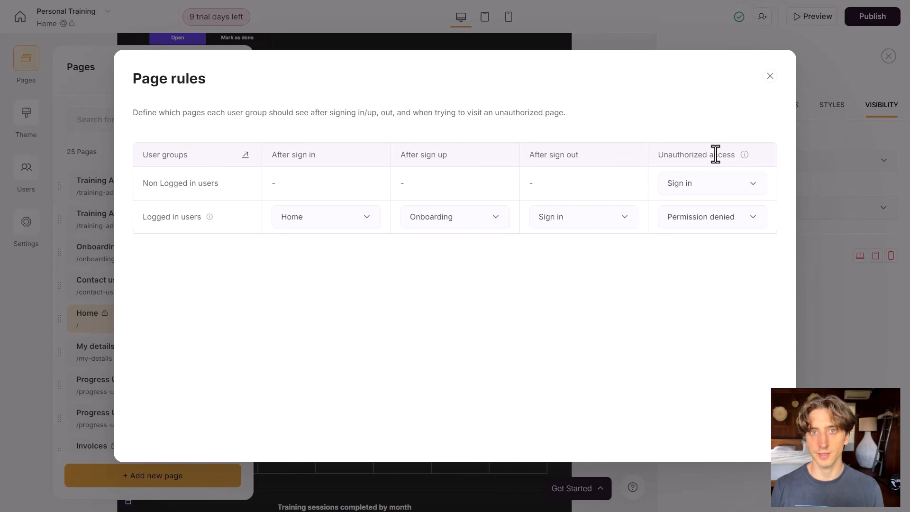
click(710, 222)
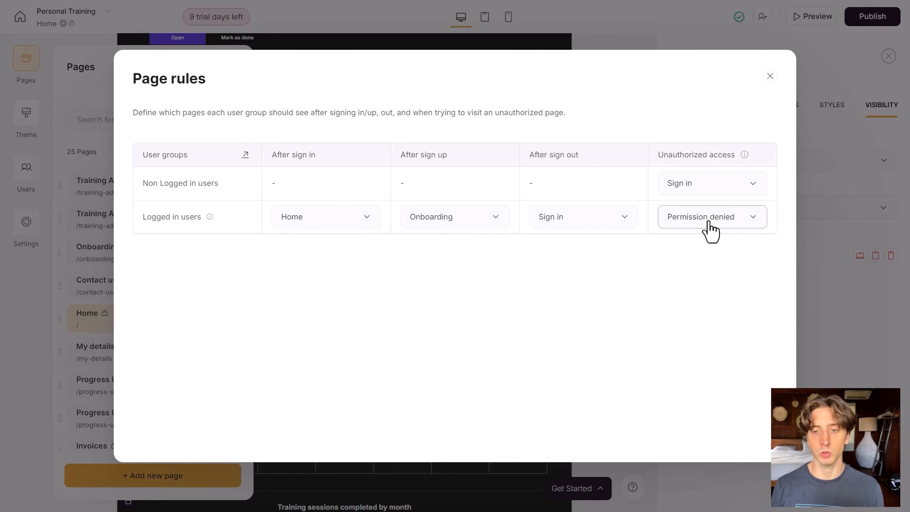
click(760, 96)
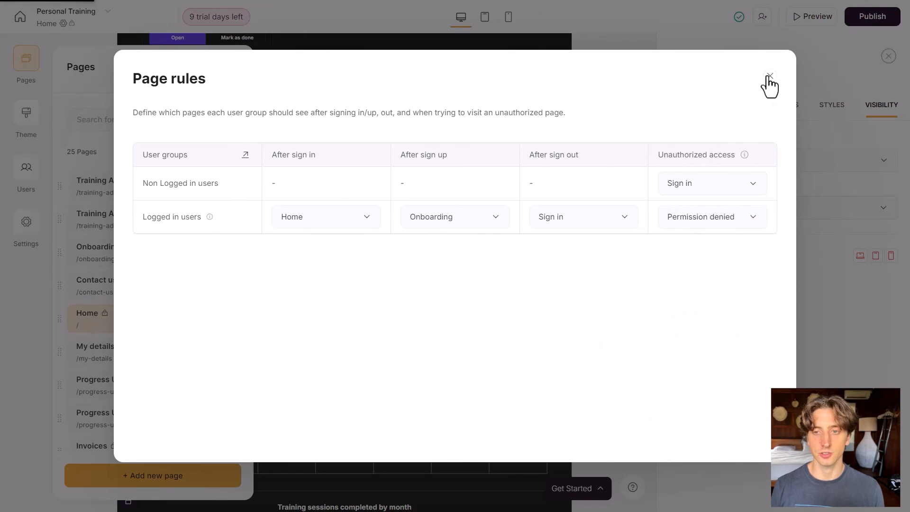
Close the page rules and the block settings, and glance over the list of app pages.
click(770, 76)
click(881, 56)
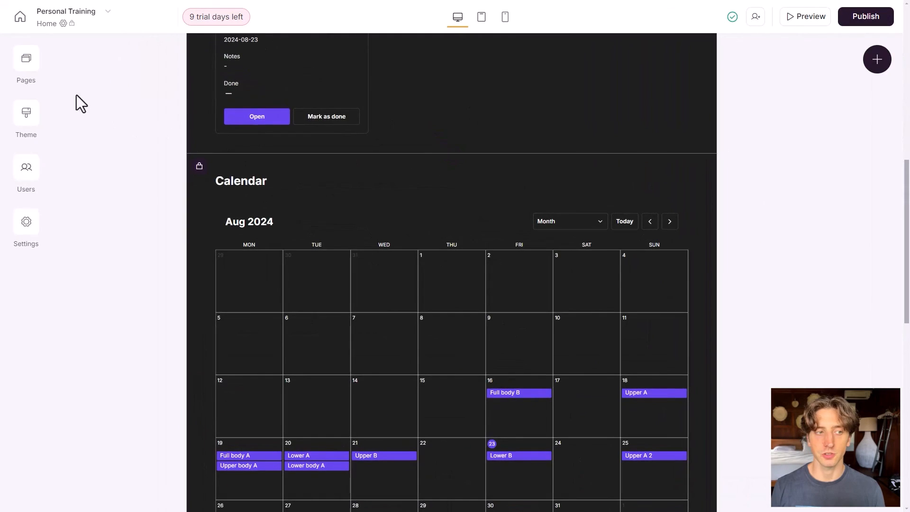
click(27, 64)
scroll(118, 251, down, 5)
click(782, 223)
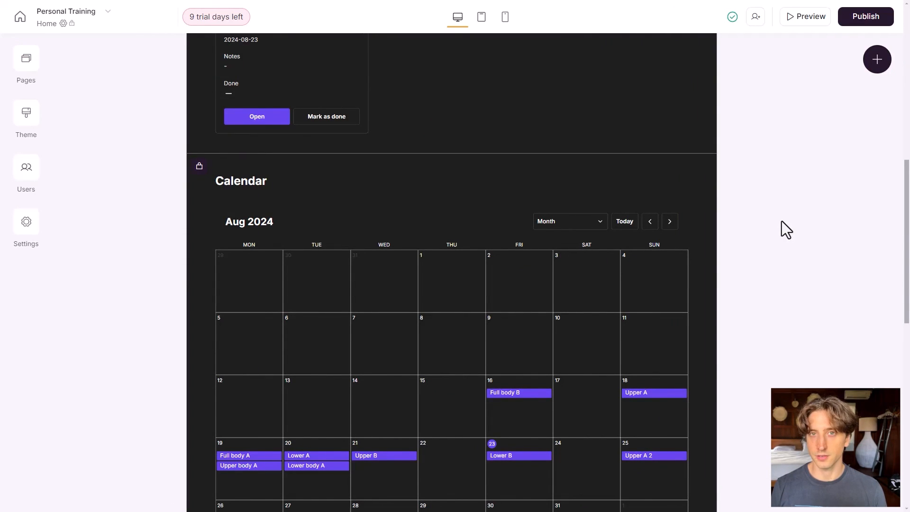
Preview the app as the registered test user and look over the Home page's This week cards, Calendar and navigation.
click(787, 19)
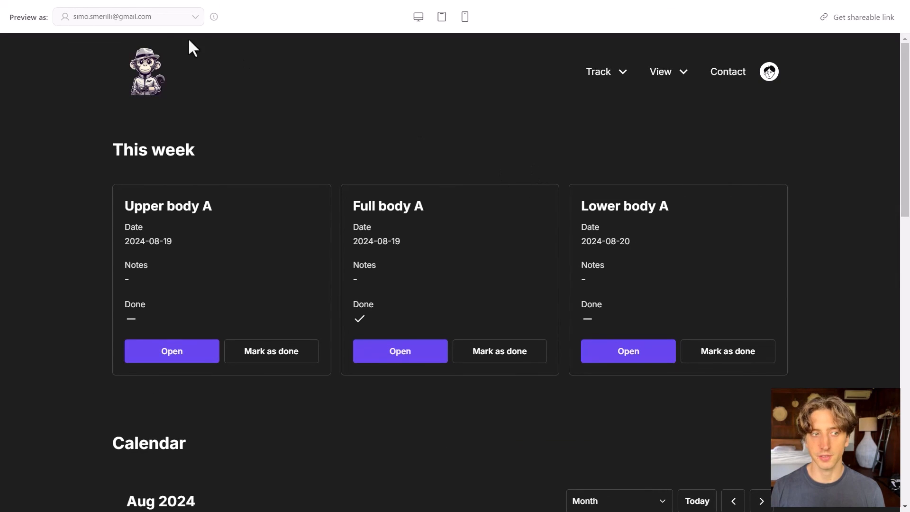
click(138, 18)
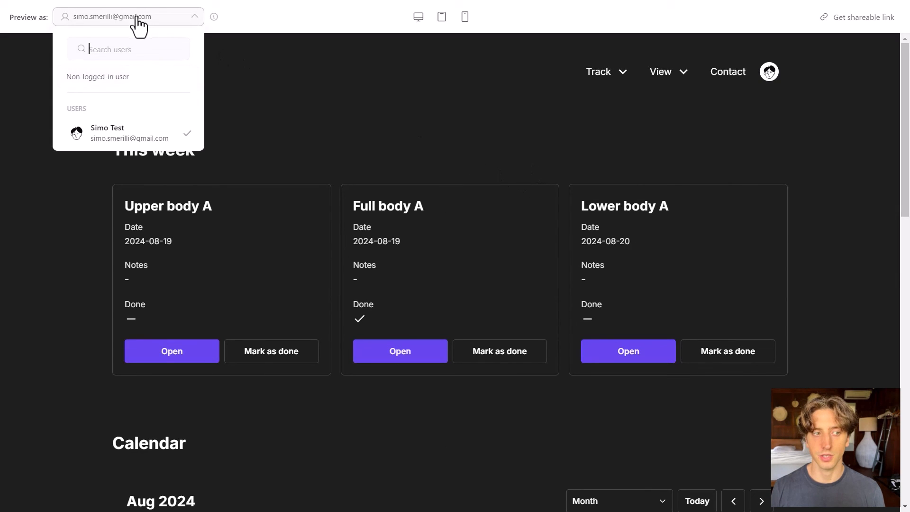
click(123, 139)
scroll(353, 142, down, 3)
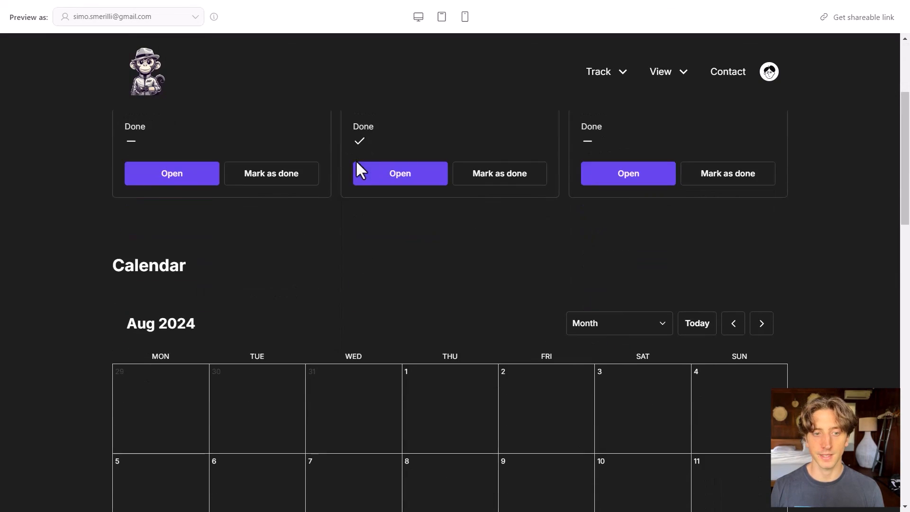
scroll(555, 322, up, 3)
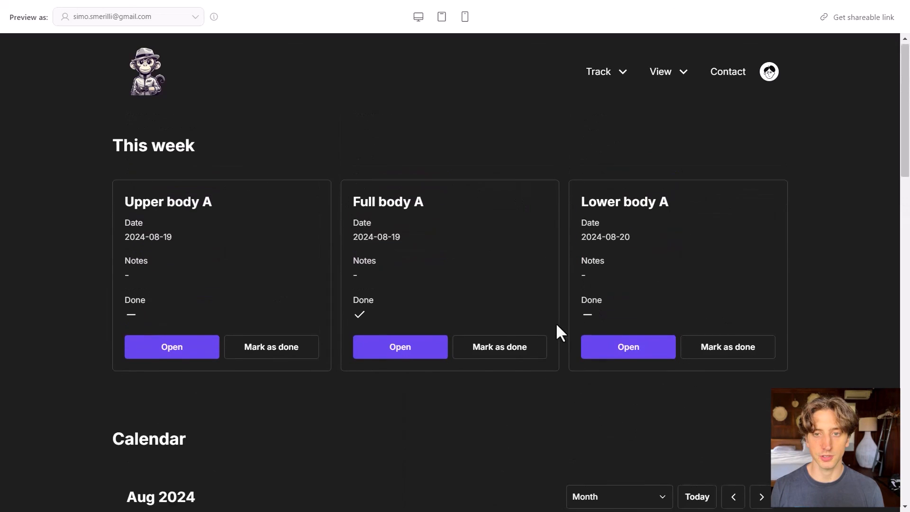
click(612, 78)
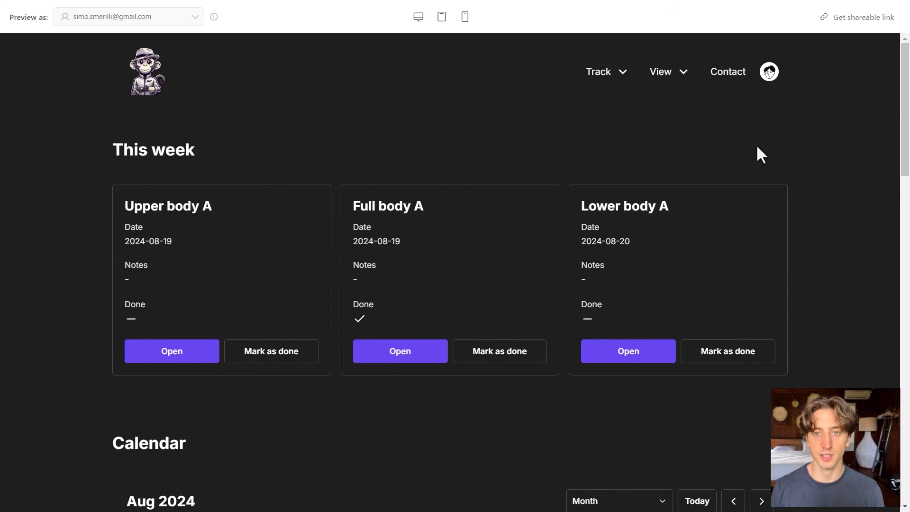
Switch the preview to a non-logged-in user and look over the sign-in page.
click(116, 19)
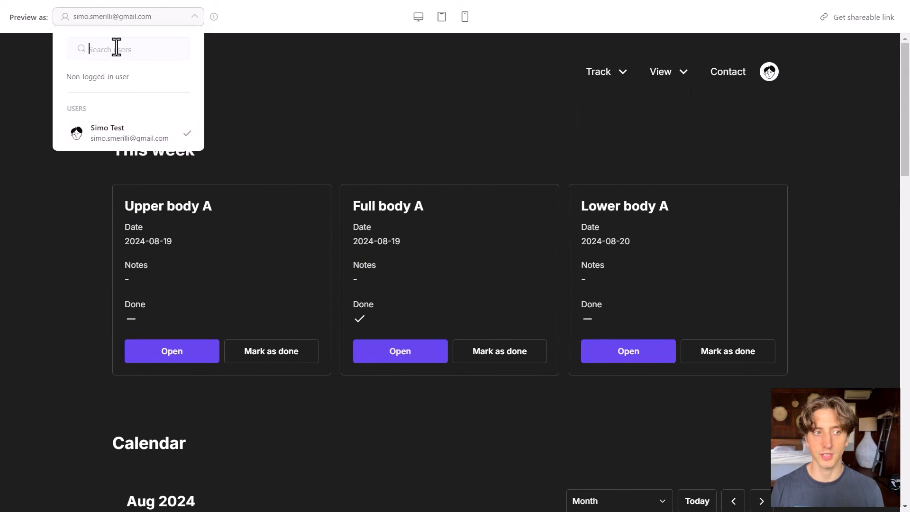
click(121, 77)
click(544, 313)
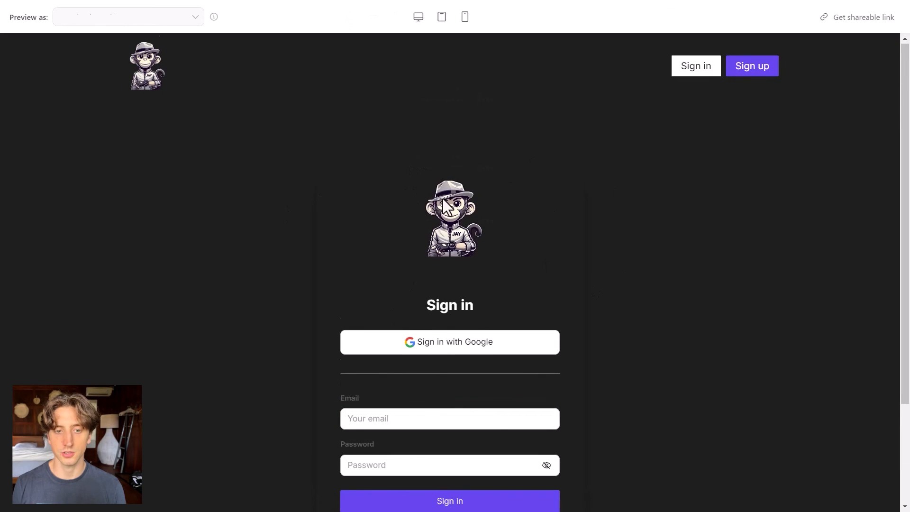
scroll(445, 206, down, 3)
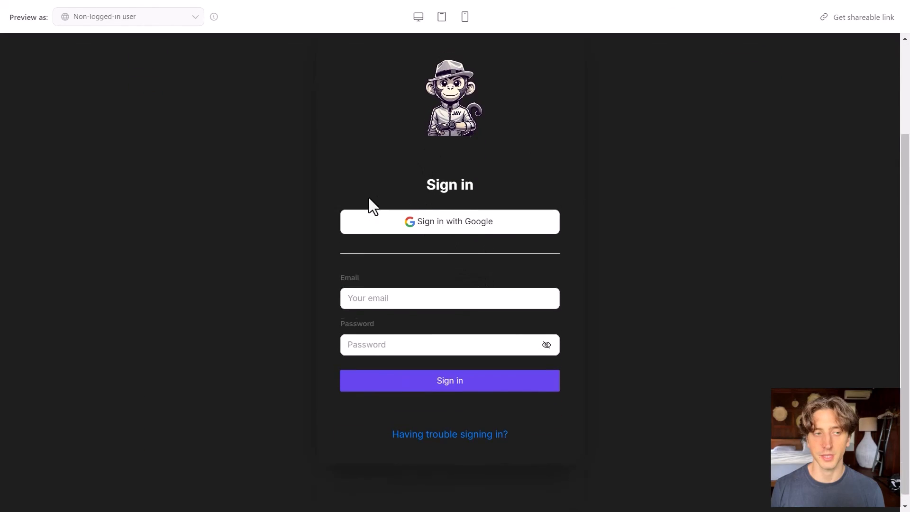
scroll(368, 198, up, 3)
Switch the preview back to the registered test user and accept the notice about previewing as a user.
click(167, 19)
click(149, 136)
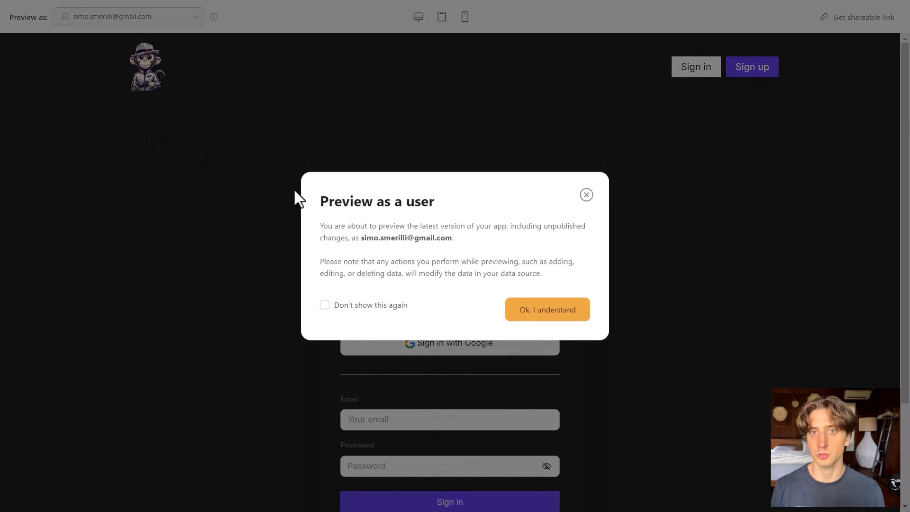
click(531, 315)
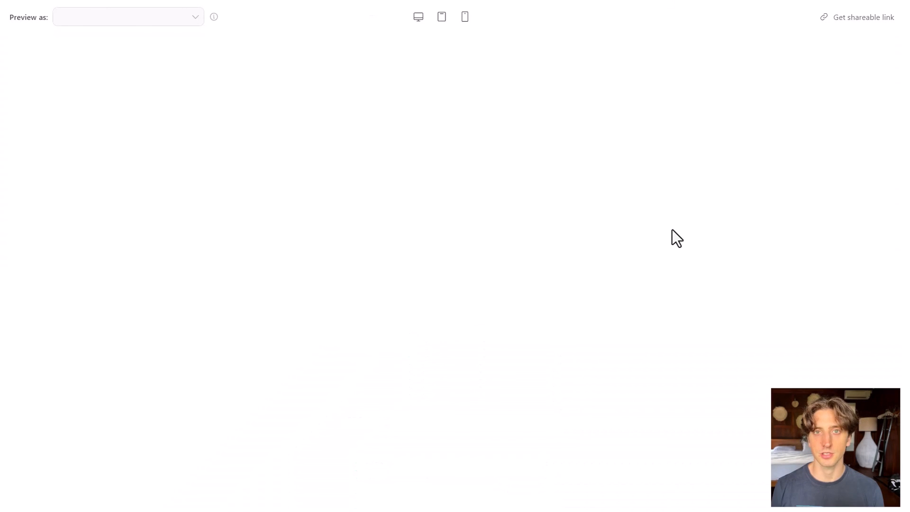